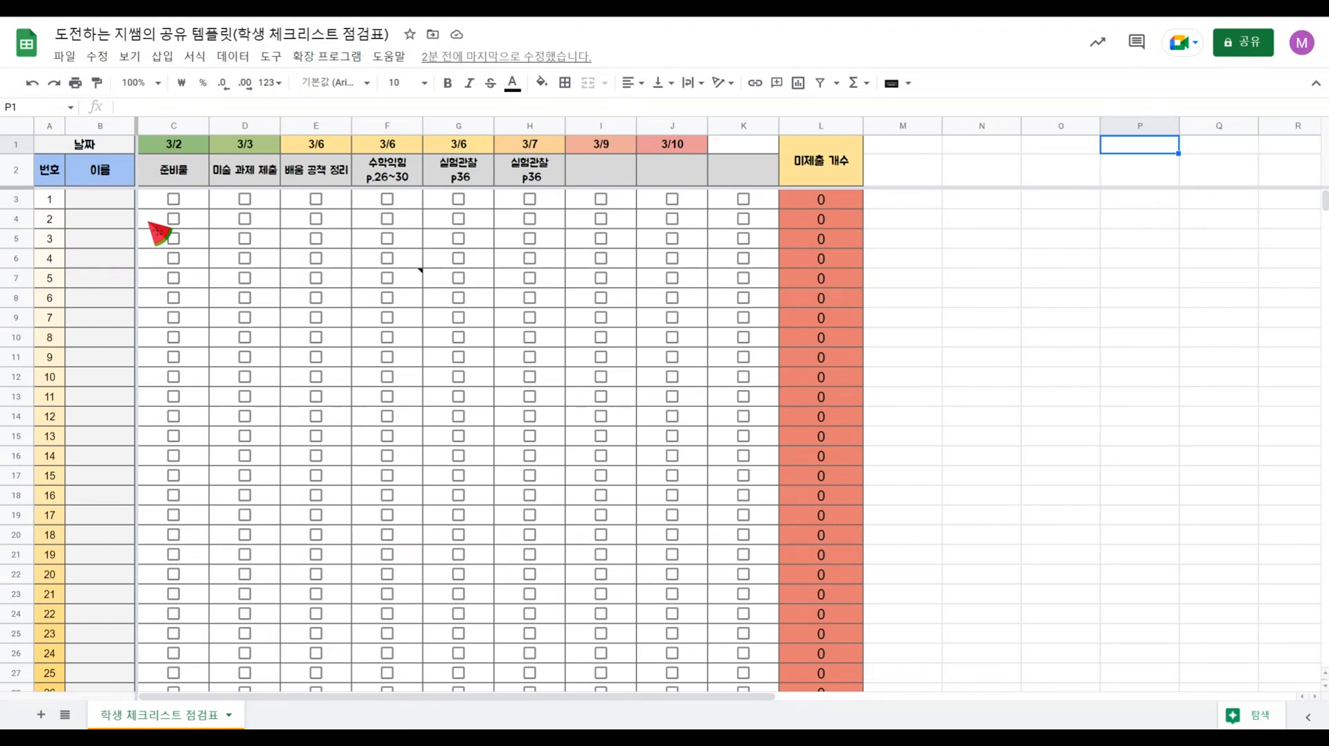
# Step: Tick the checkboxes in C6, D8, E5 and F7 for four different students
pyautogui.click(174, 259)
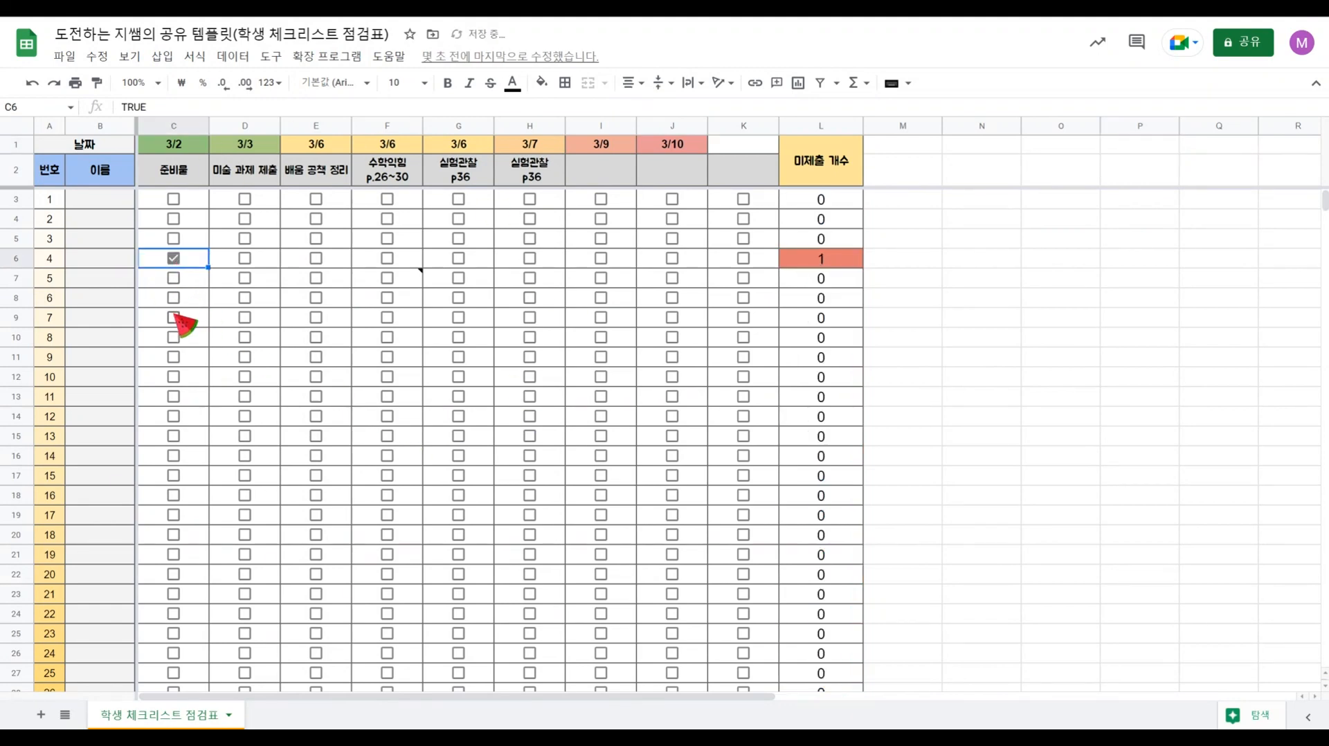
pyautogui.click(245, 299)
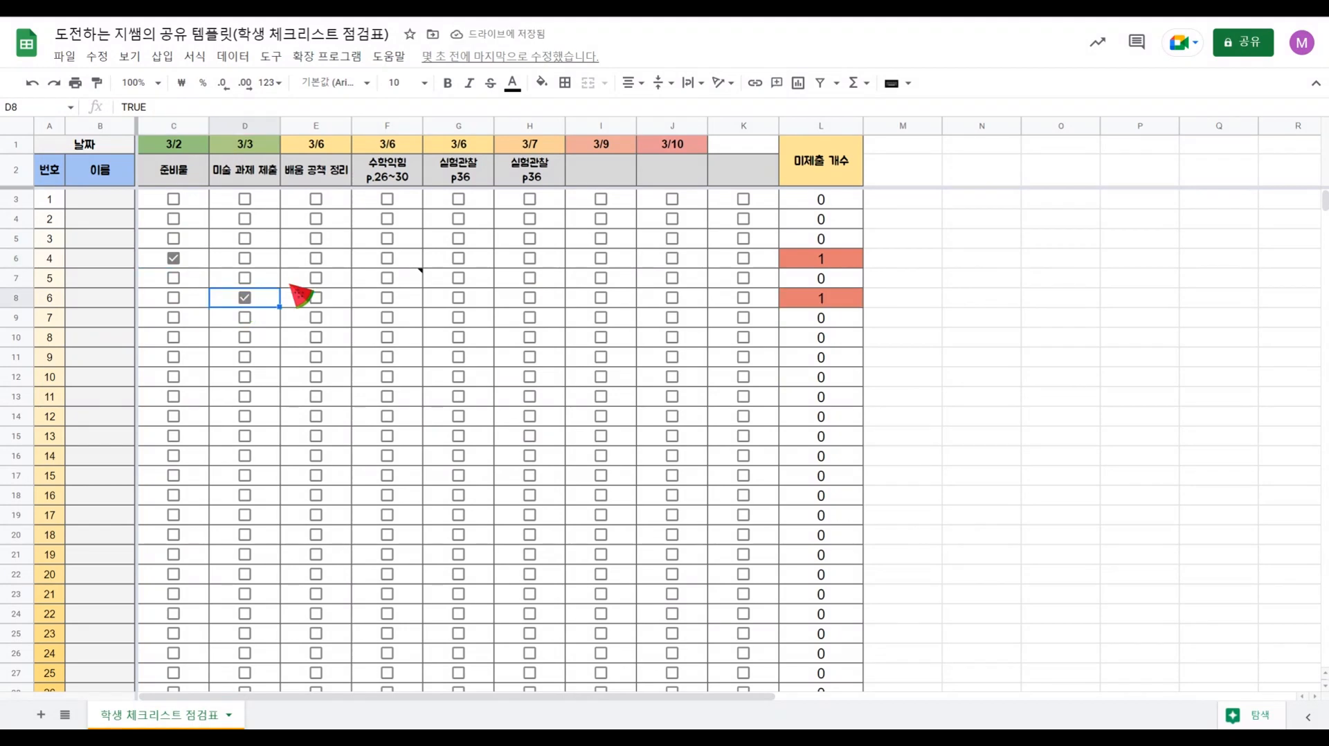
pyautogui.click(316, 238)
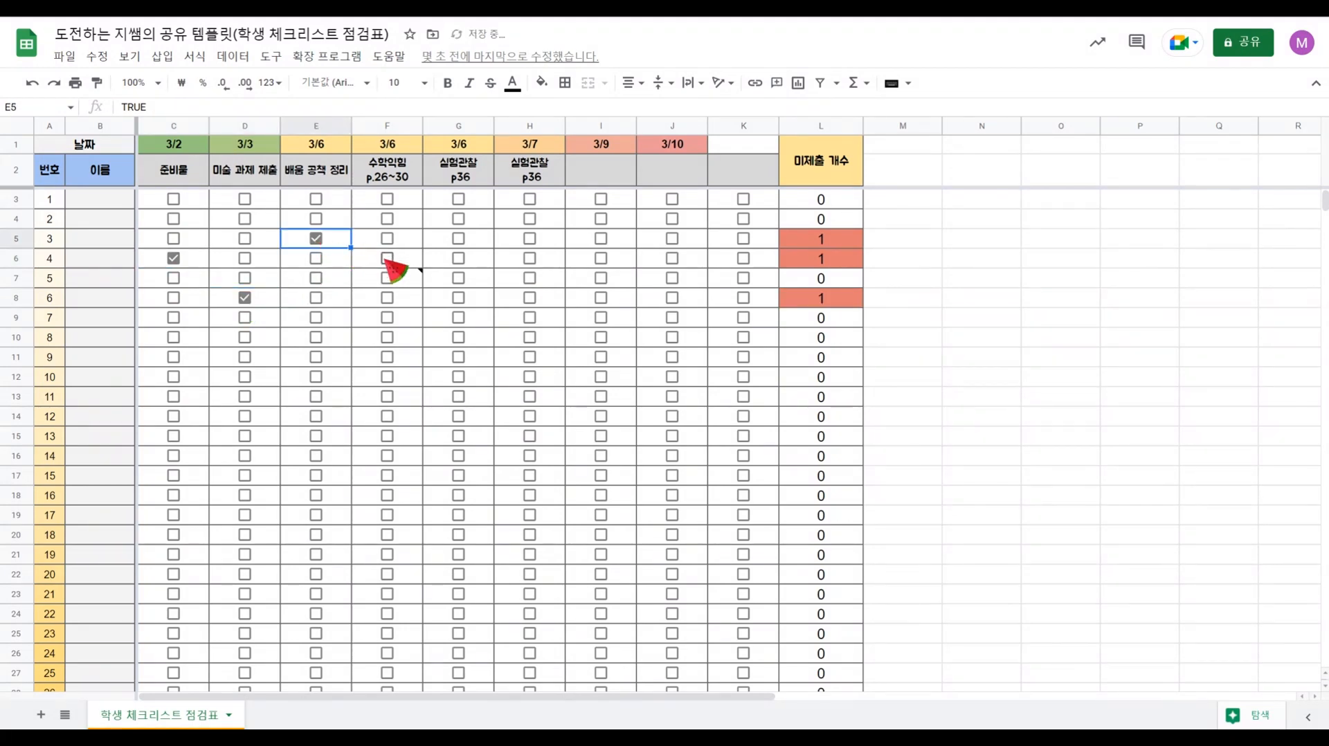
pyautogui.click(387, 279)
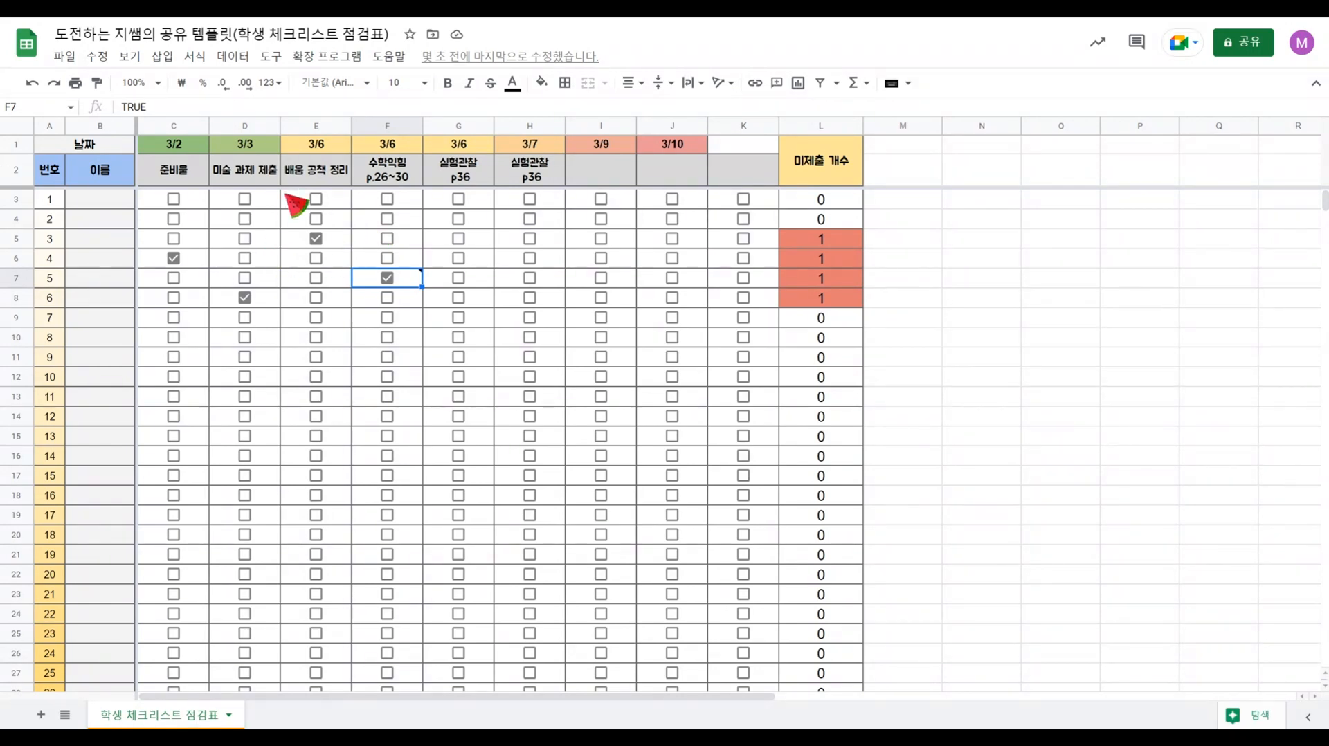
# Step: Clear the ticked checkboxes in F7, E5, D8 and C6
pyautogui.click(388, 279)
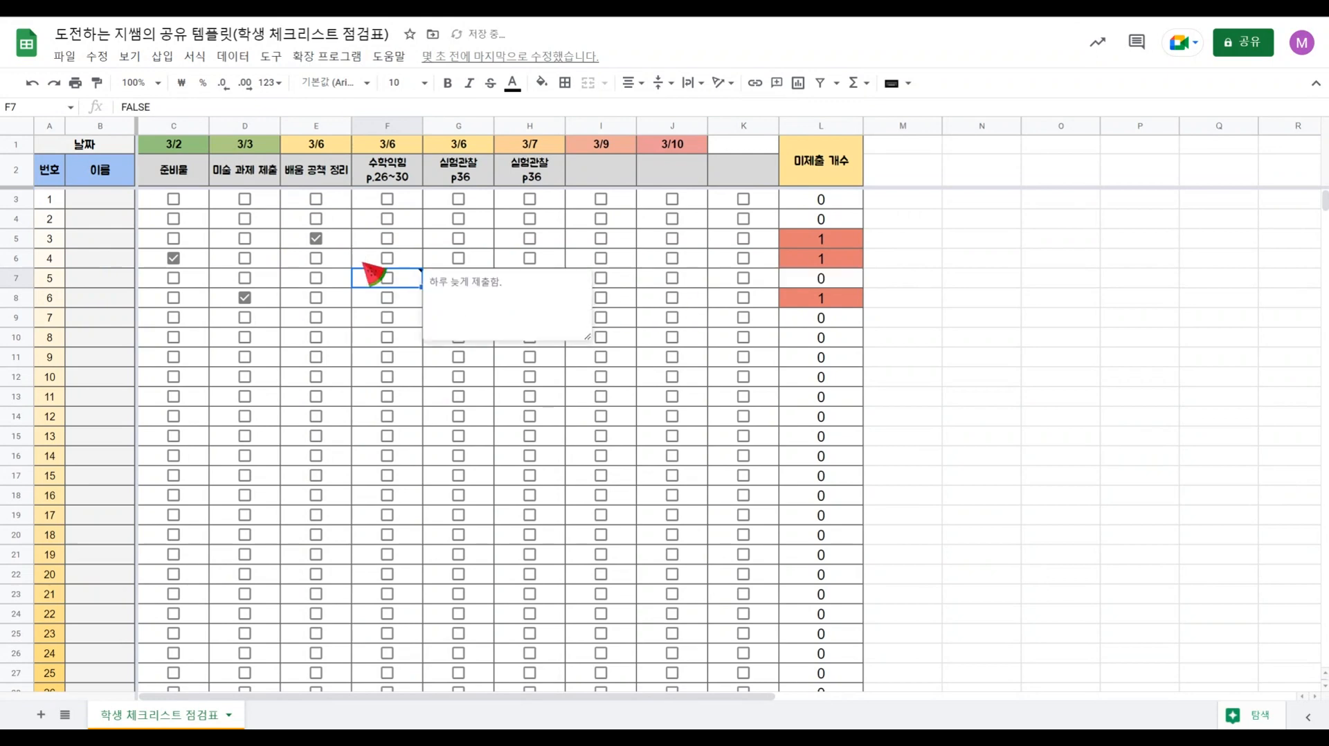
pyautogui.click(316, 238)
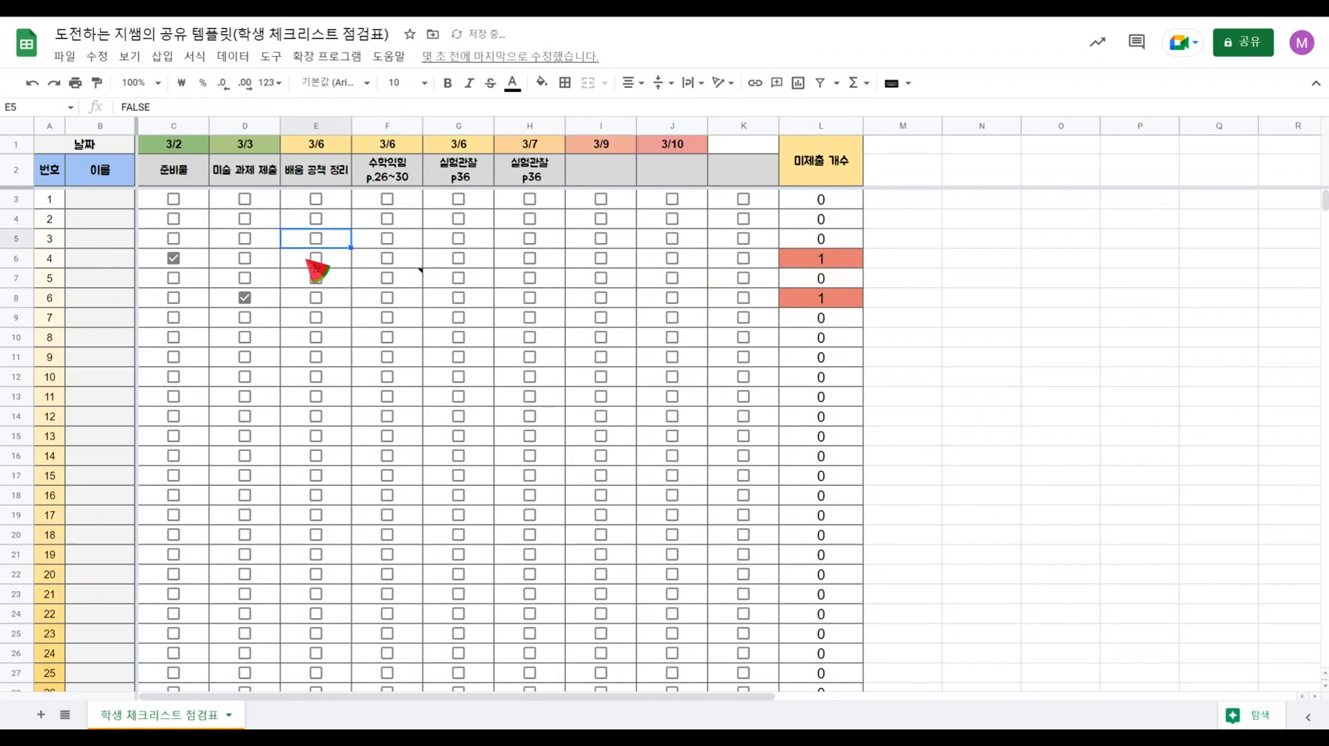
pyautogui.click(245, 298)
pyautogui.click(174, 259)
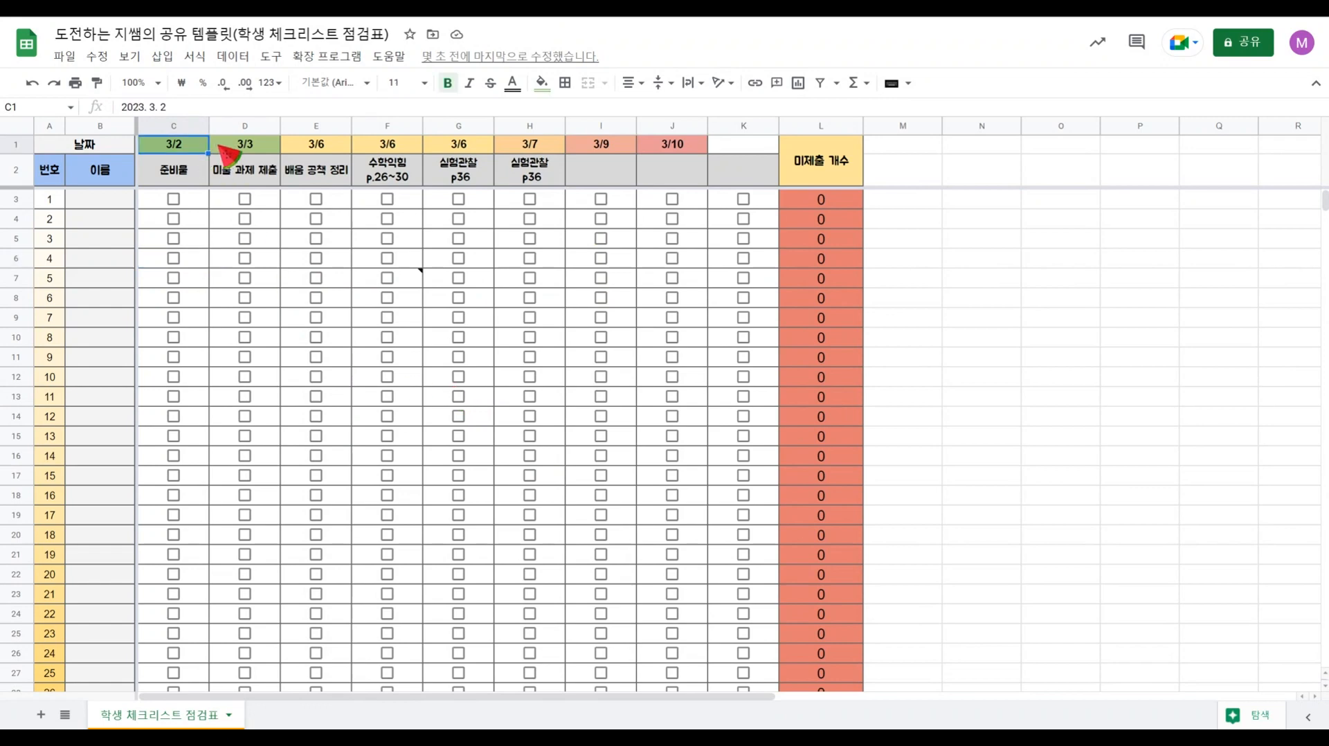
# Step: Change the date in C1 to 2023. 3. 3 and bring up the date calendars of D1 and E1
pyautogui.doubleClick(188, 144)
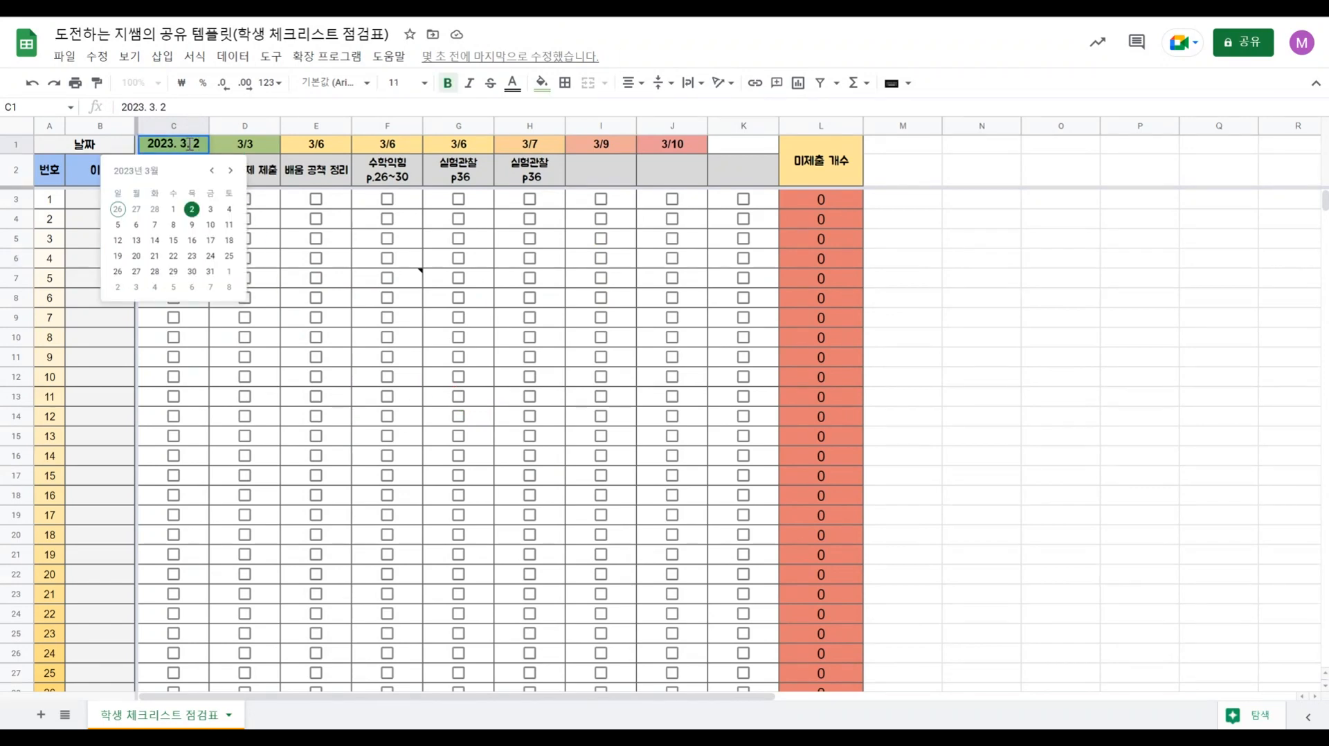
pyautogui.click(209, 210)
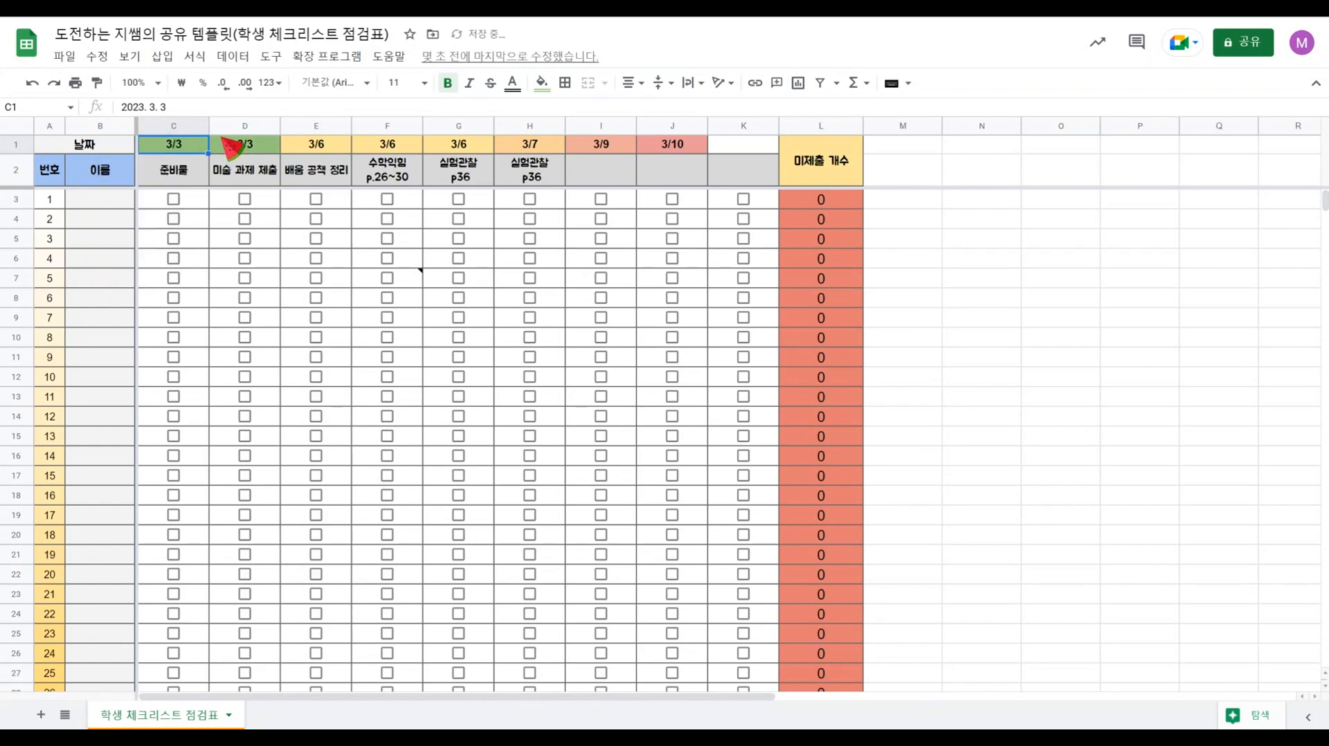
pyautogui.click(247, 148)
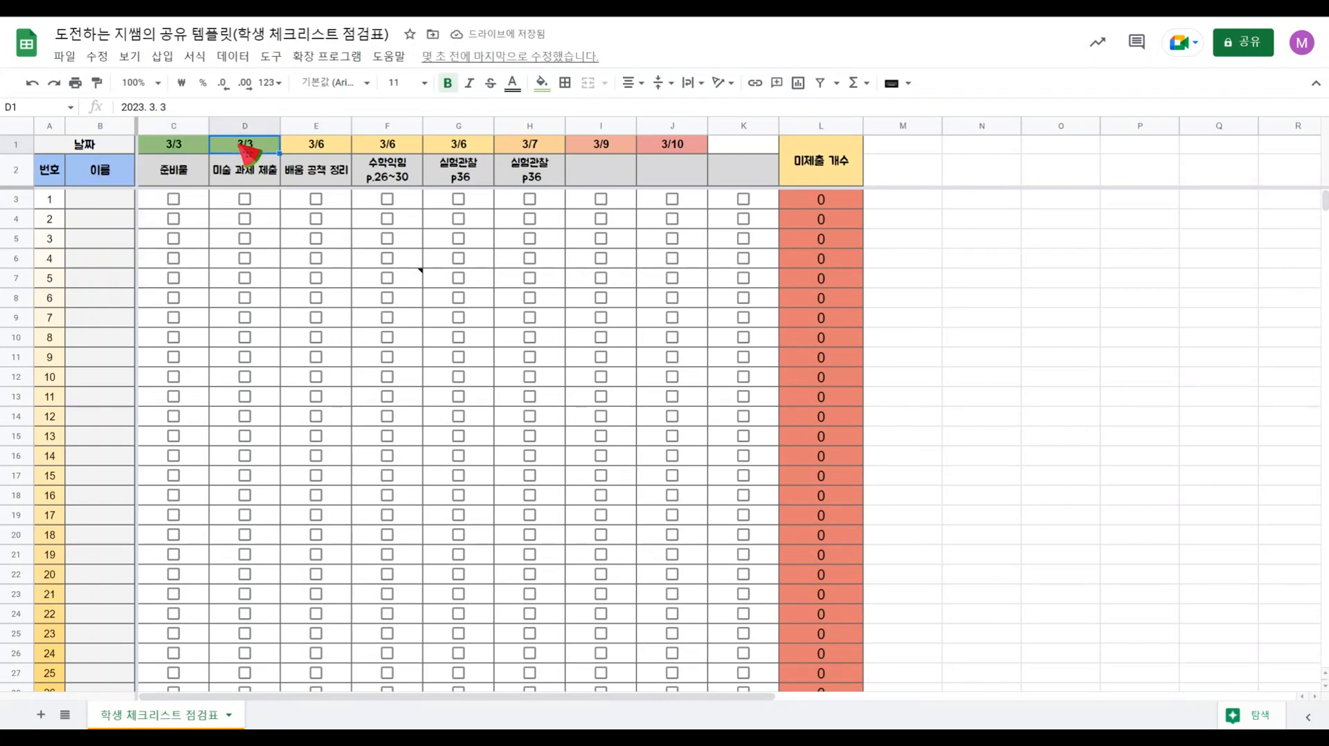
pyautogui.doubleClick(245, 146)
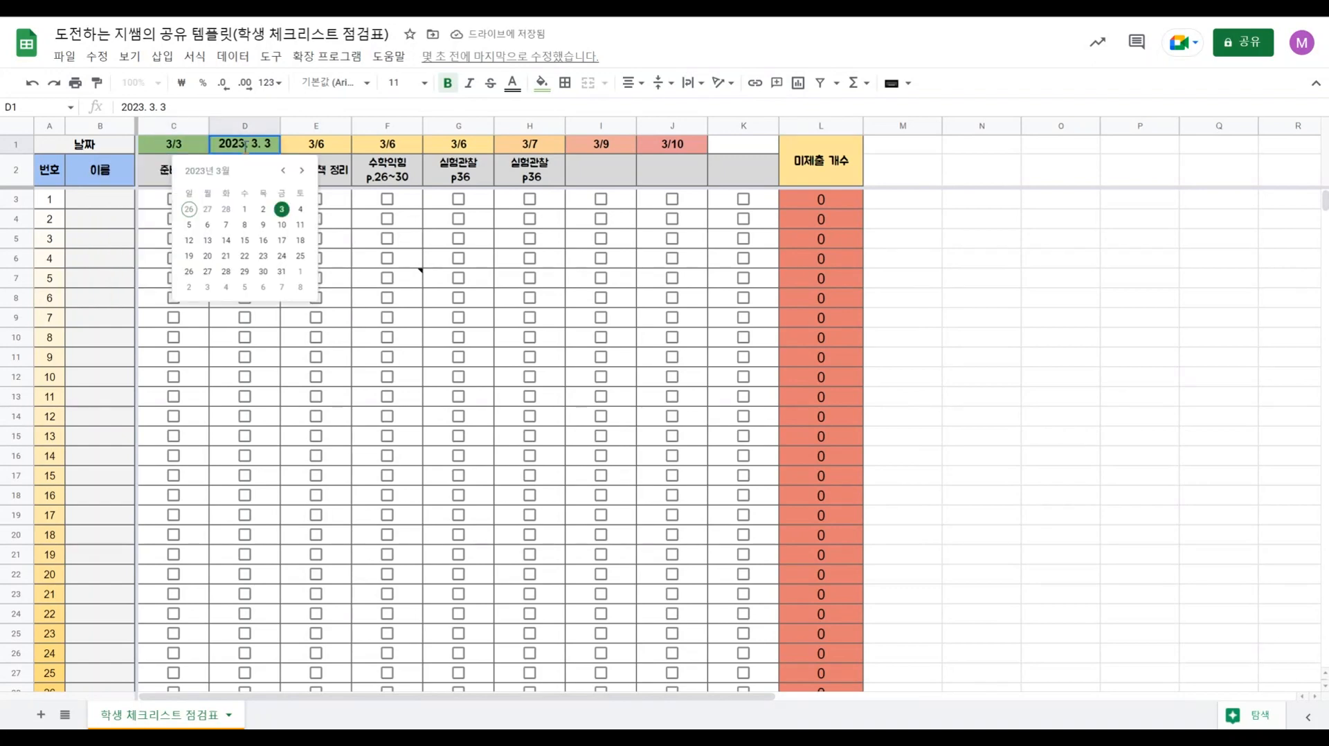
pyautogui.click(335, 147)
pyautogui.doubleClick(338, 147)
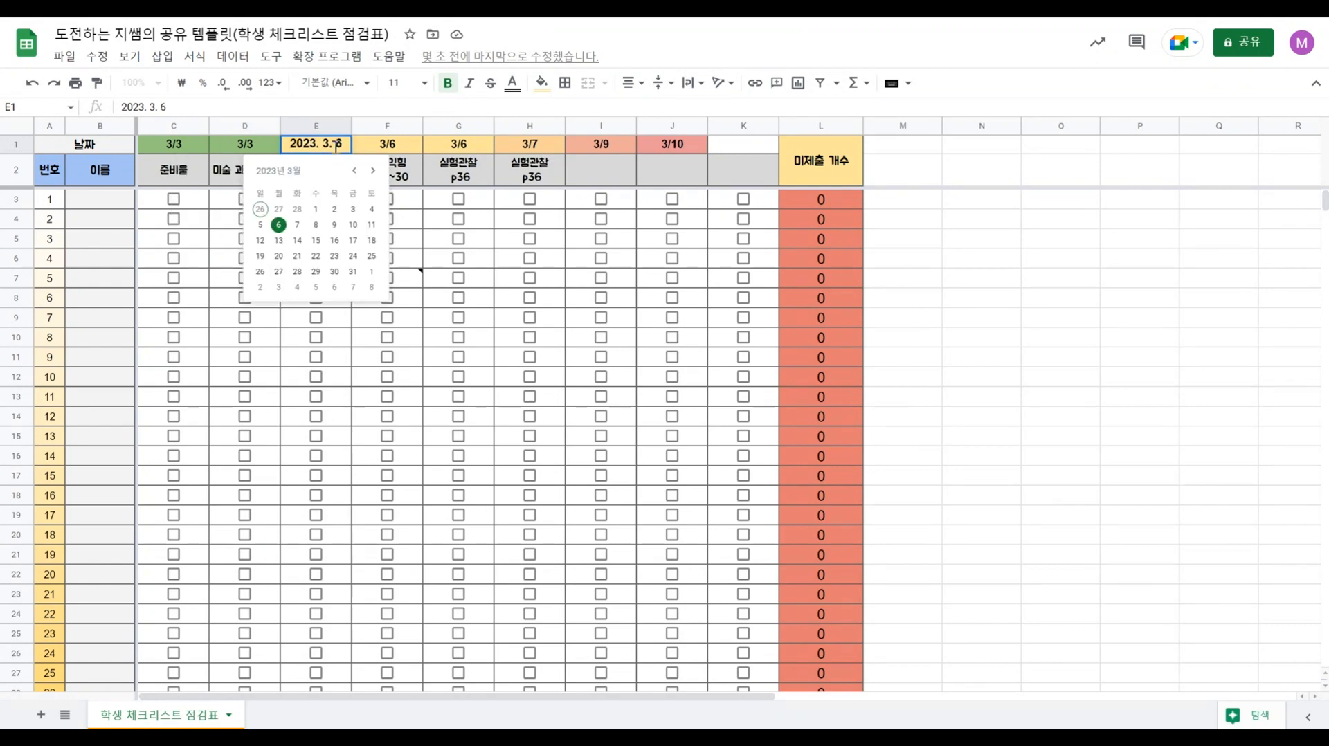
pyautogui.click(247, 146)
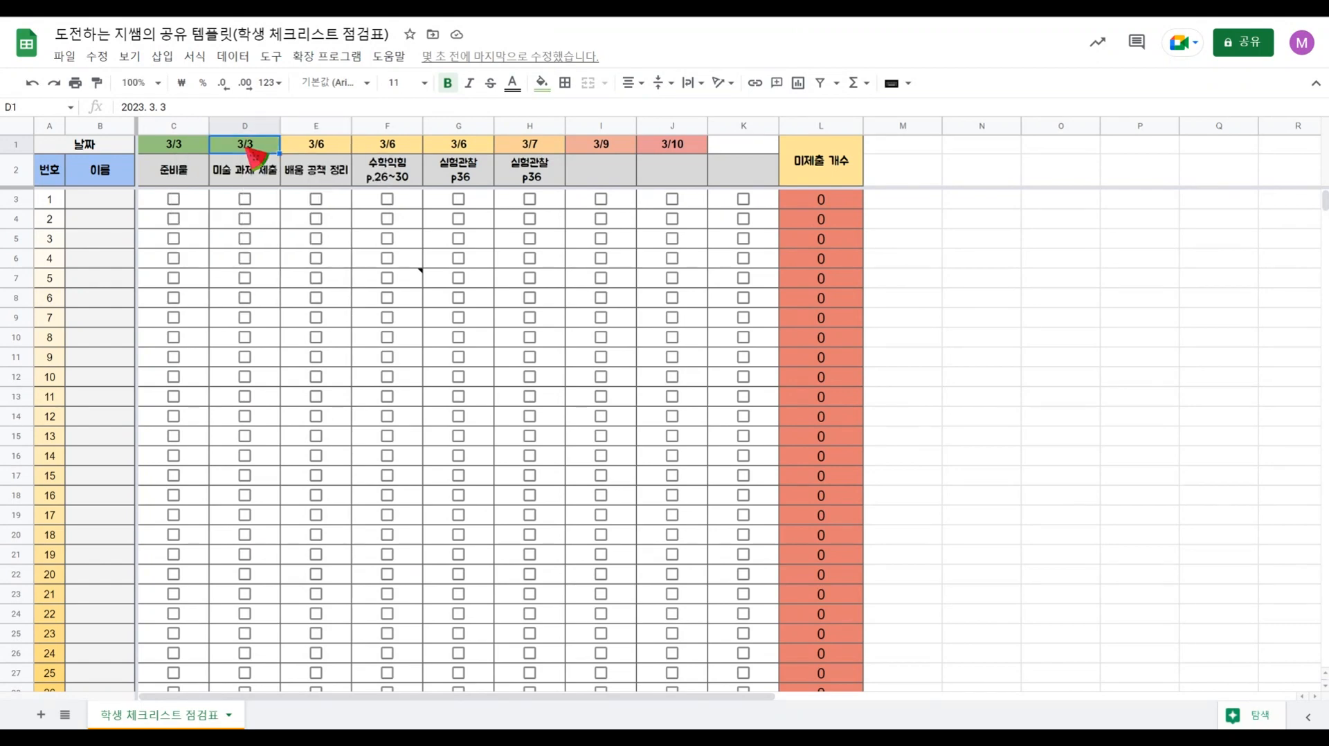
pyautogui.click(111, 201)
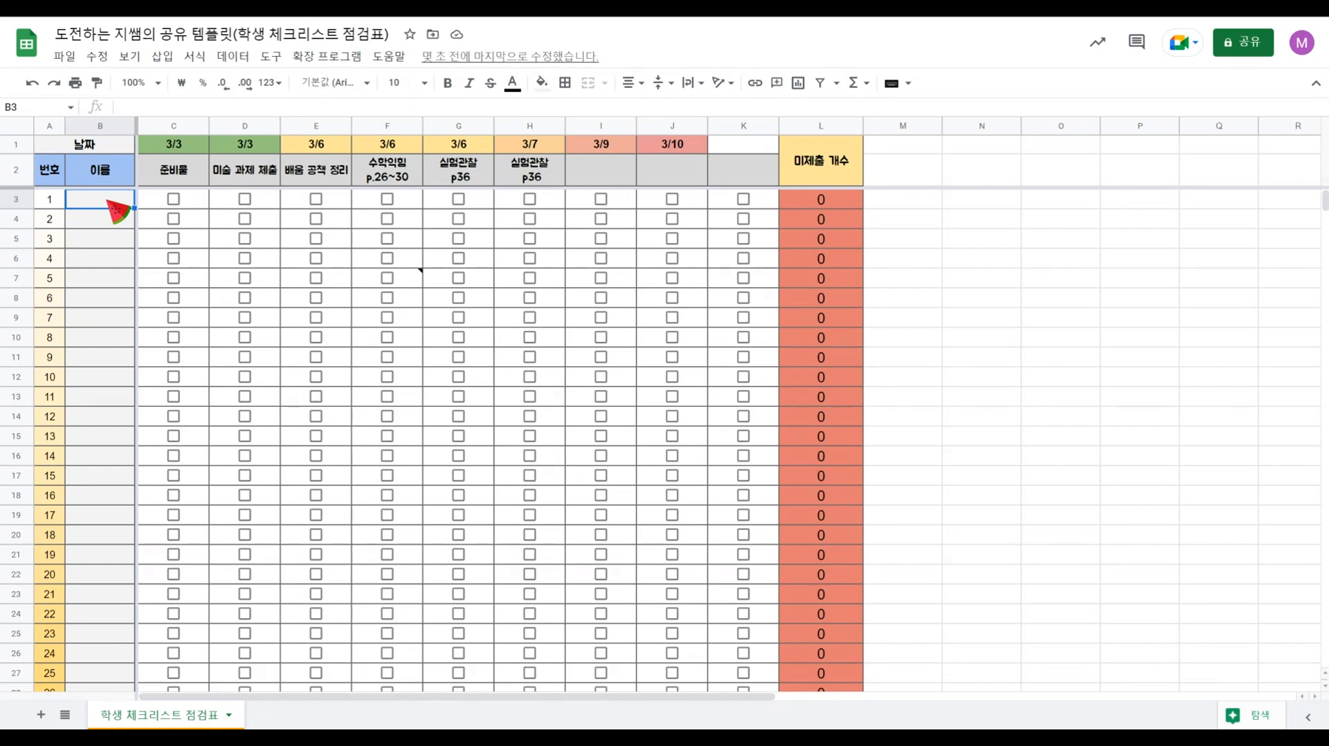
pyautogui.moveTo(109, 202); pyautogui.dragTo(112, 485)
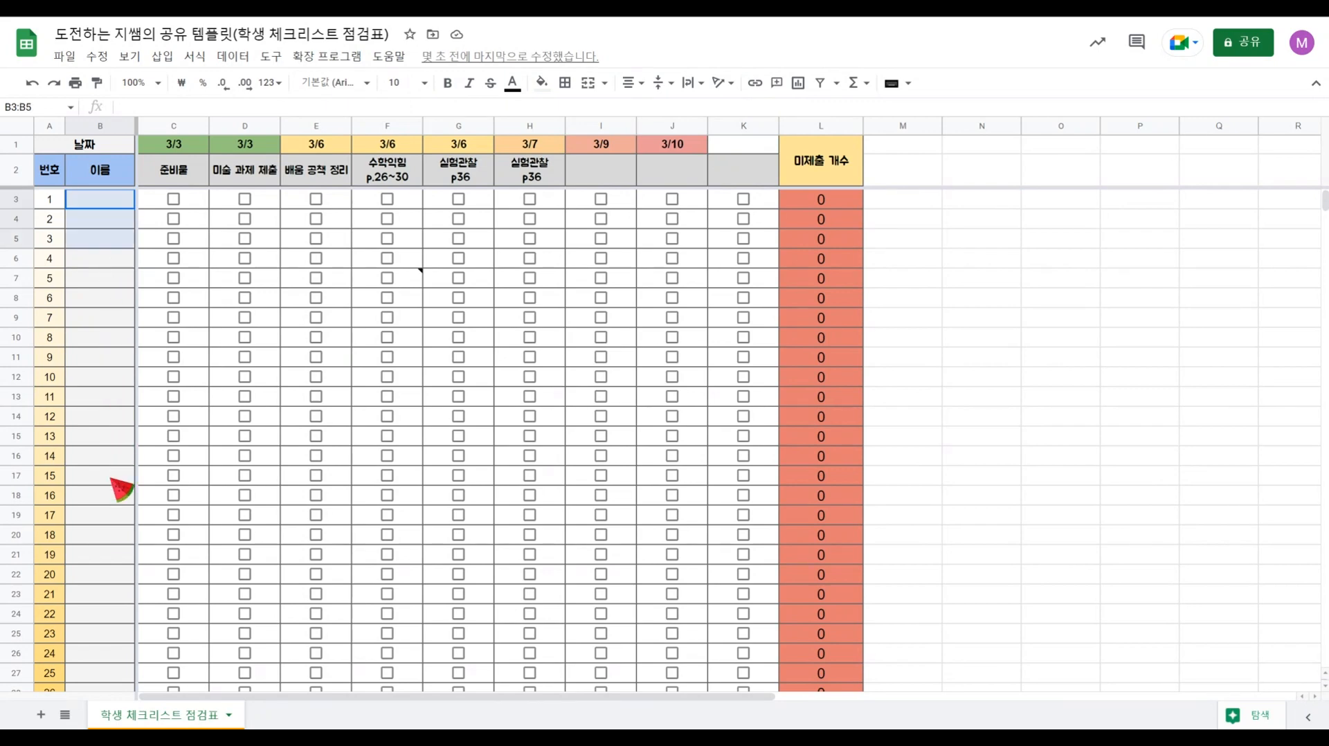
pyautogui.click(113, 207)
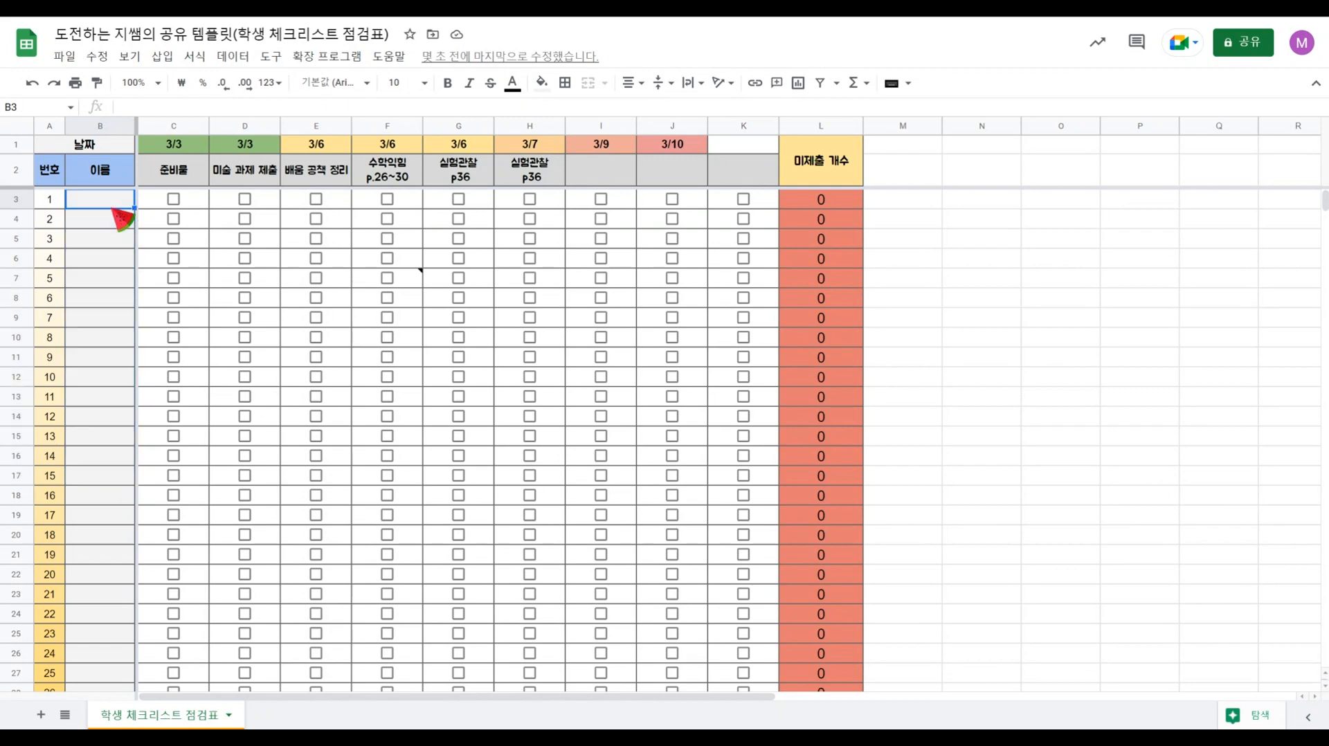
pyautogui.rightClick(113, 207)
pyautogui.moveTo(326, 299)
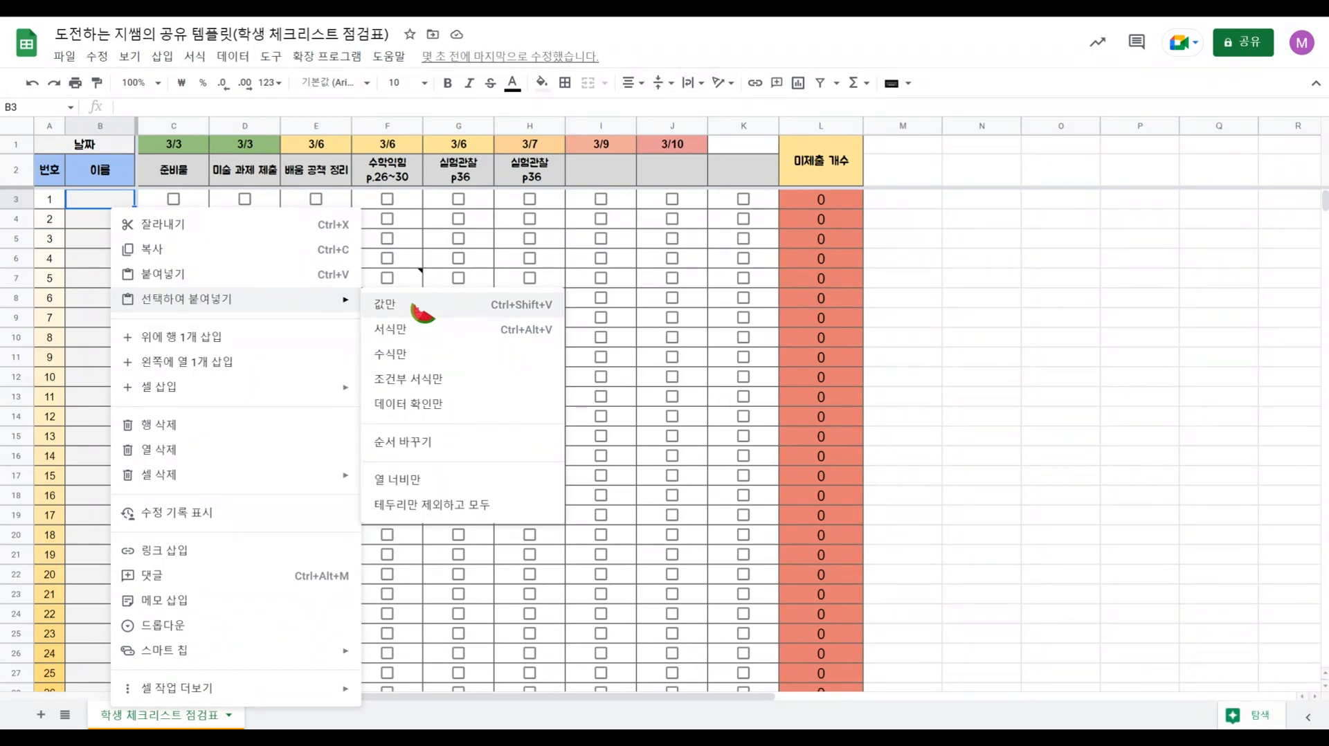
pyautogui.click(105, 200)
pyautogui.click(118, 239)
pyautogui.click(113, 205)
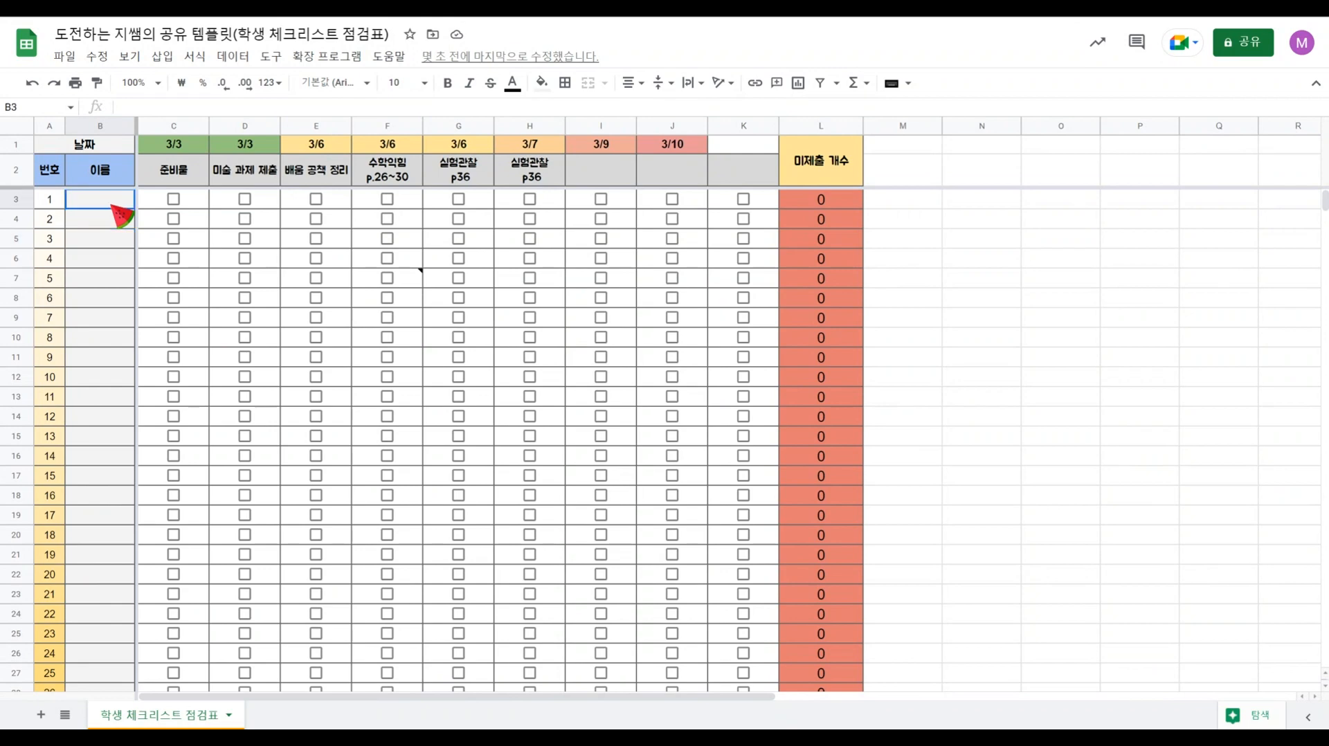
pyautogui.click(113, 220)
pyautogui.click(115, 241)
pyautogui.click(117, 260)
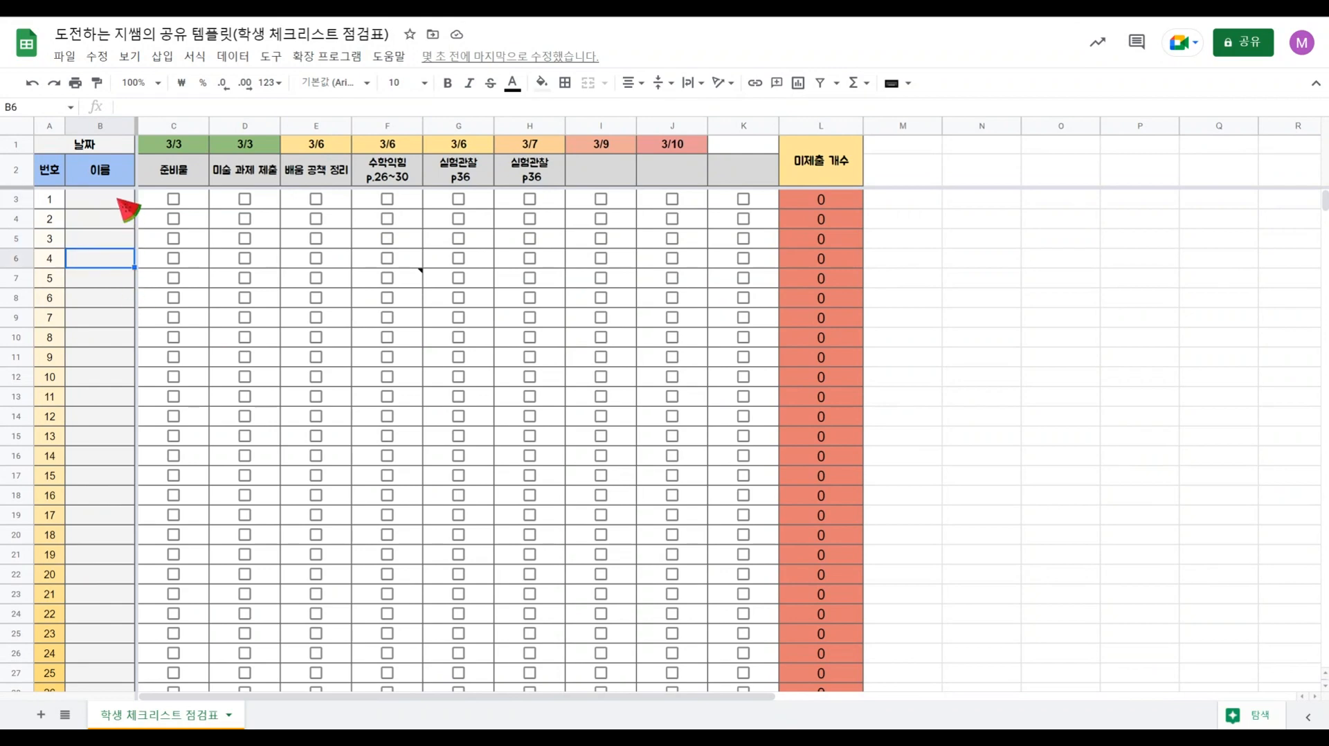
pyautogui.click(120, 201)
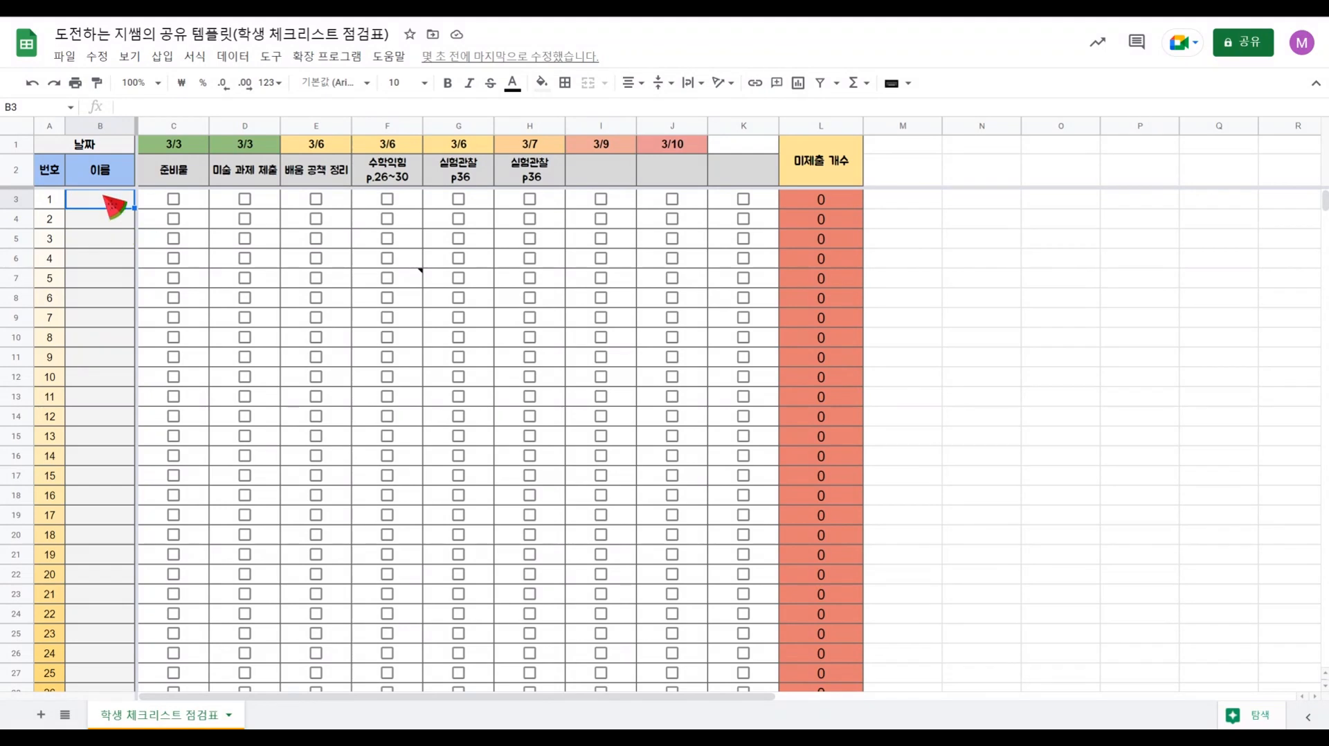
pyautogui.moveTo(112, 203); pyautogui.dragTo(111, 601)
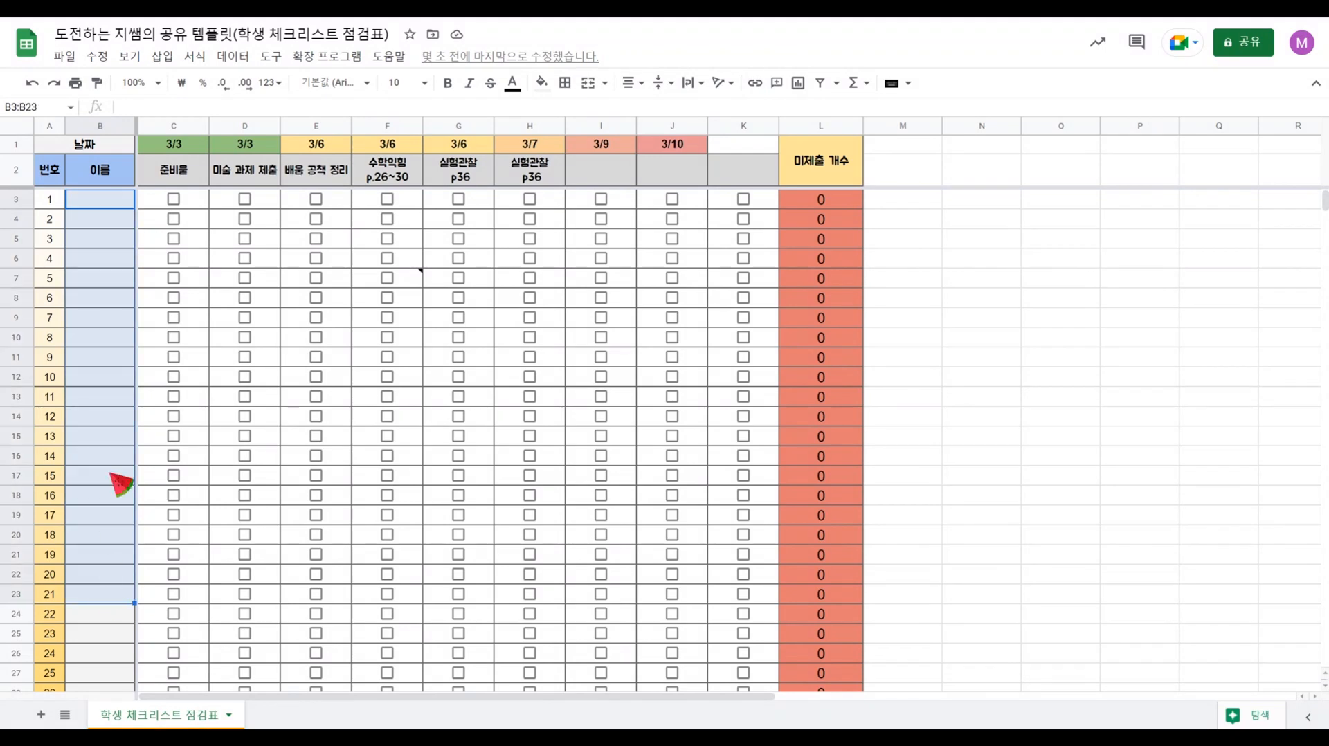
pyautogui.click(111, 397)
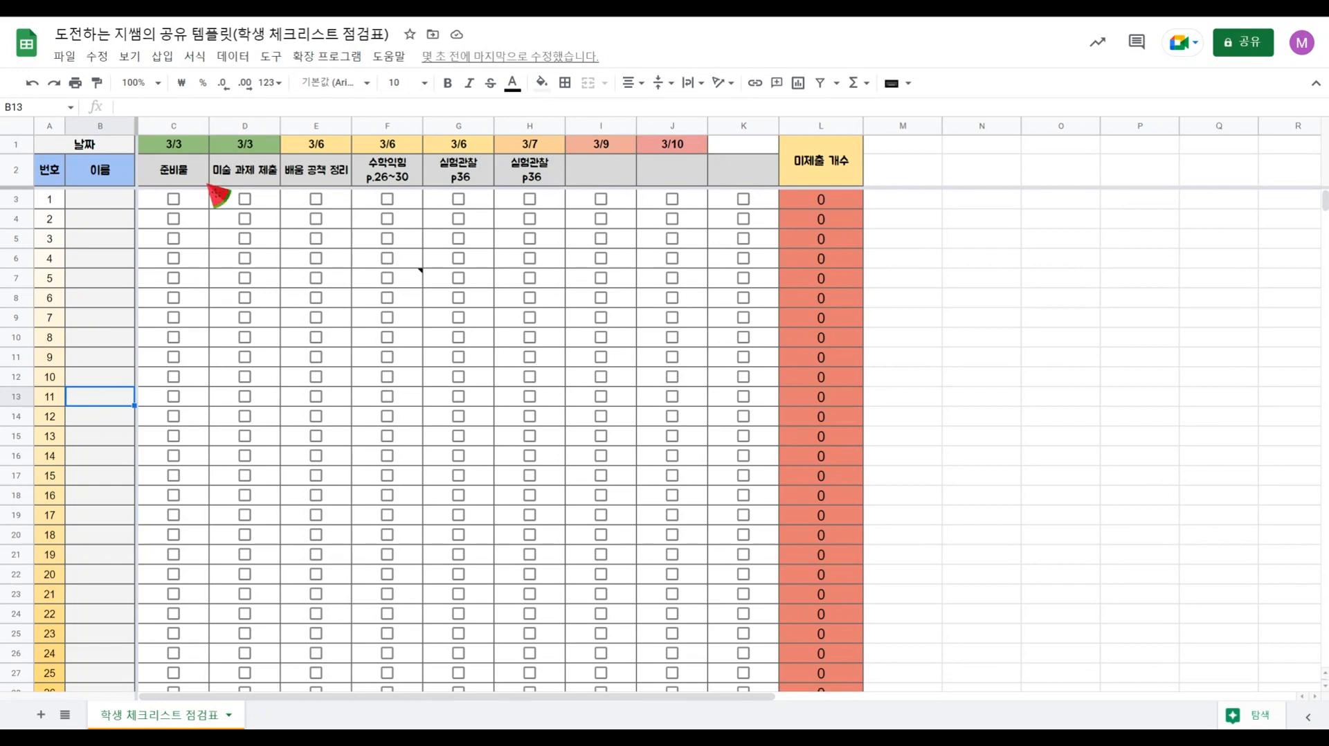
# Step: Set the date above the 준비물 column, in C1, to 2023. 3. 2
pyautogui.doubleClick(170, 168)
pyautogui.click(184, 143)
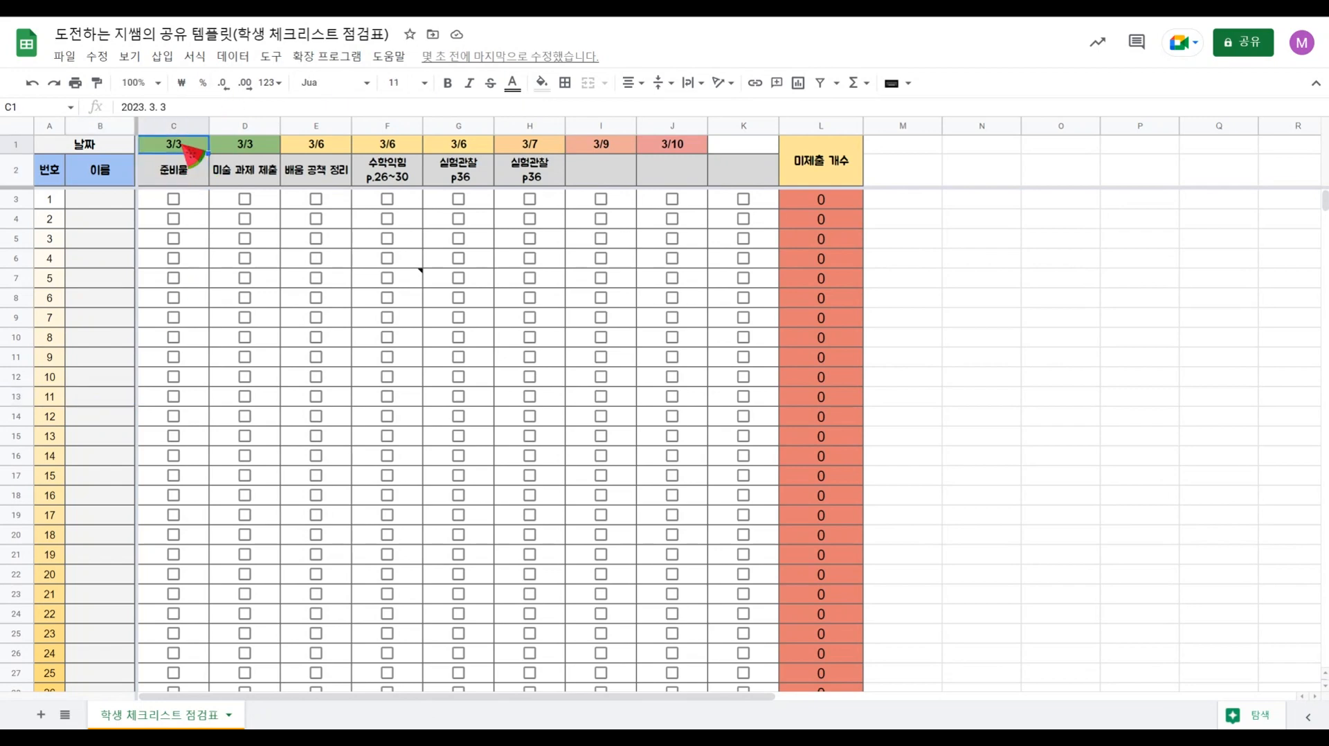
pyautogui.doubleClick(183, 143)
pyautogui.click(194, 206)
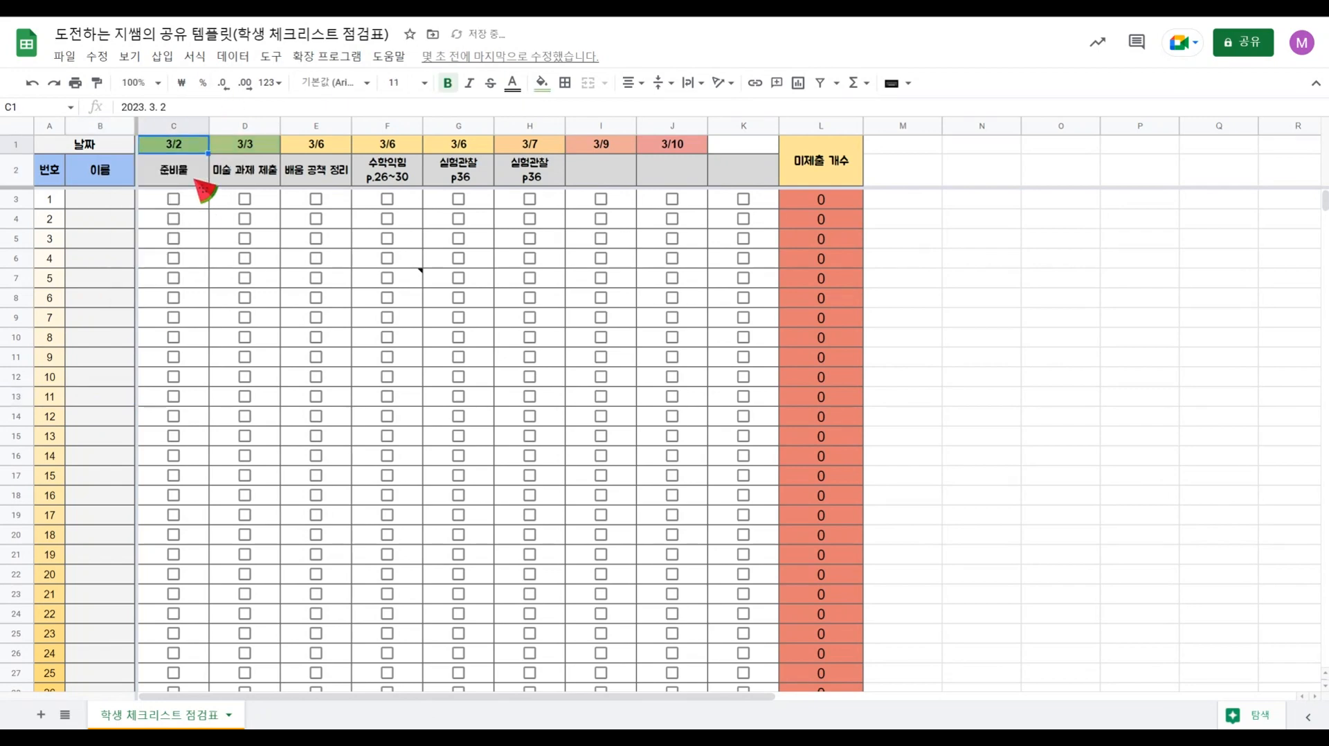
# Step: Add a second line "(네임펜/스티커)" to the 준비물 header in C2 and widen column C so that line fits
pyautogui.doubleClick(202, 165)
pyautogui.hotkey('alt', 'Return')
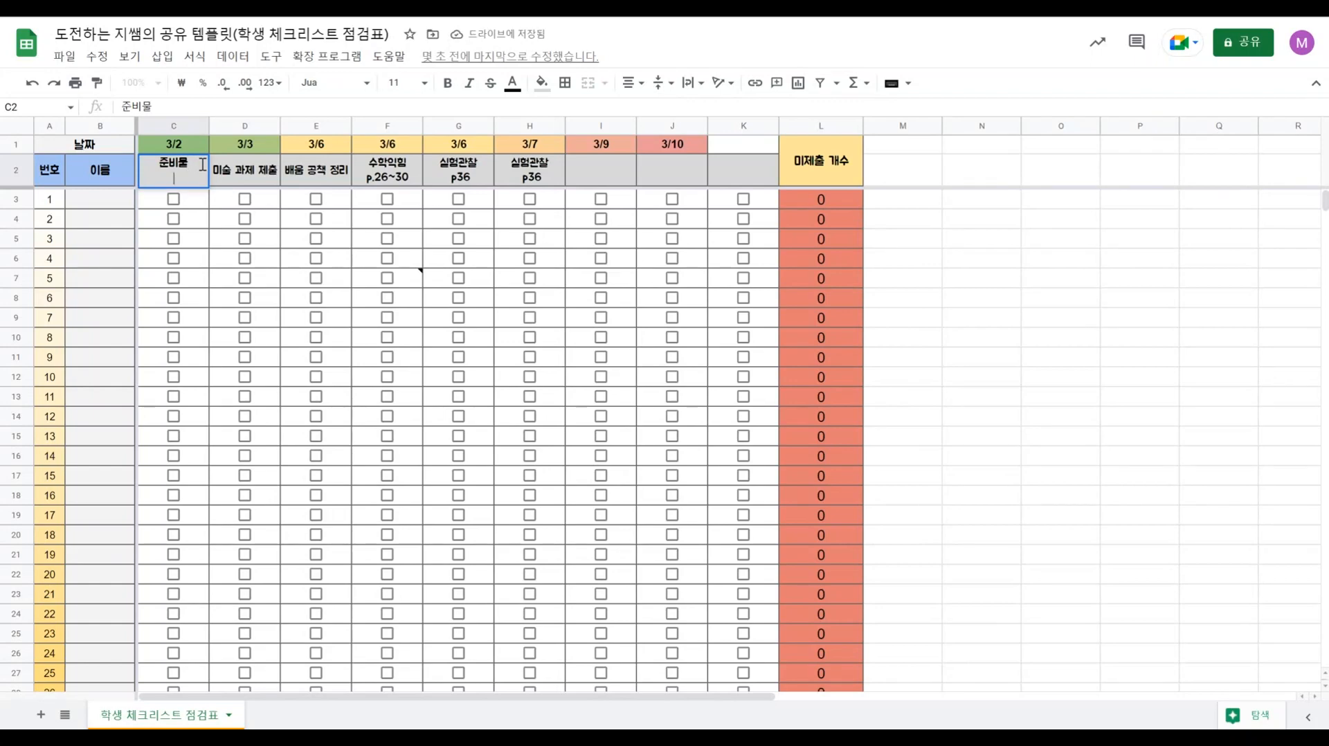
pyautogui.write('(내일')
pyautogui.write('펜/')
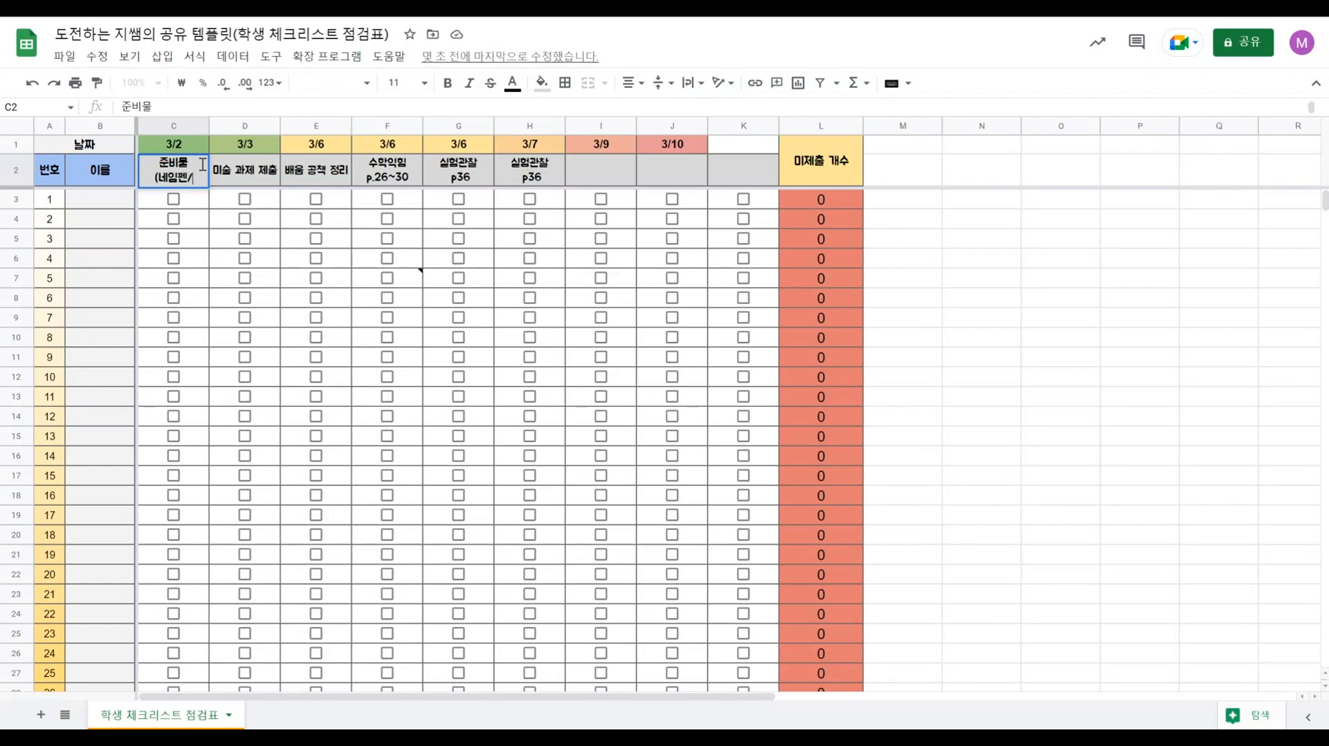
pyautogui.write('스티커)')
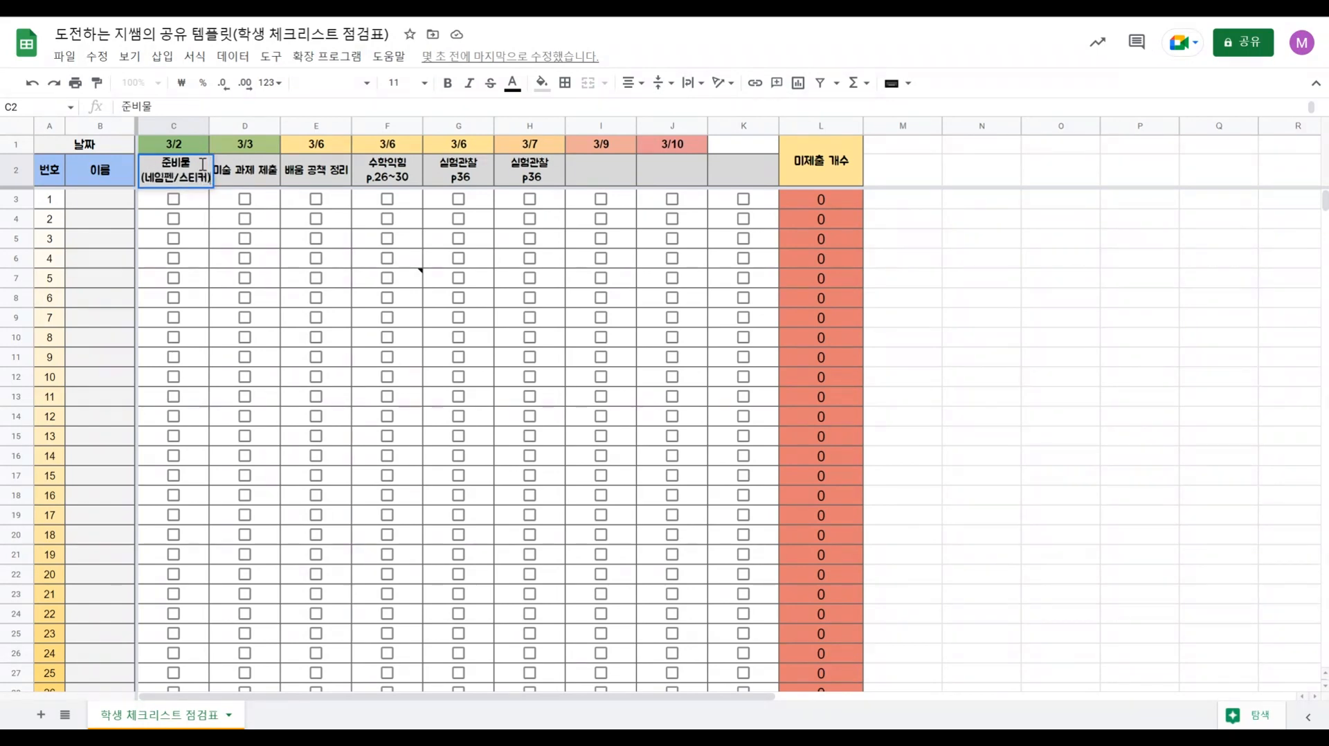
pyautogui.click(116, 201)
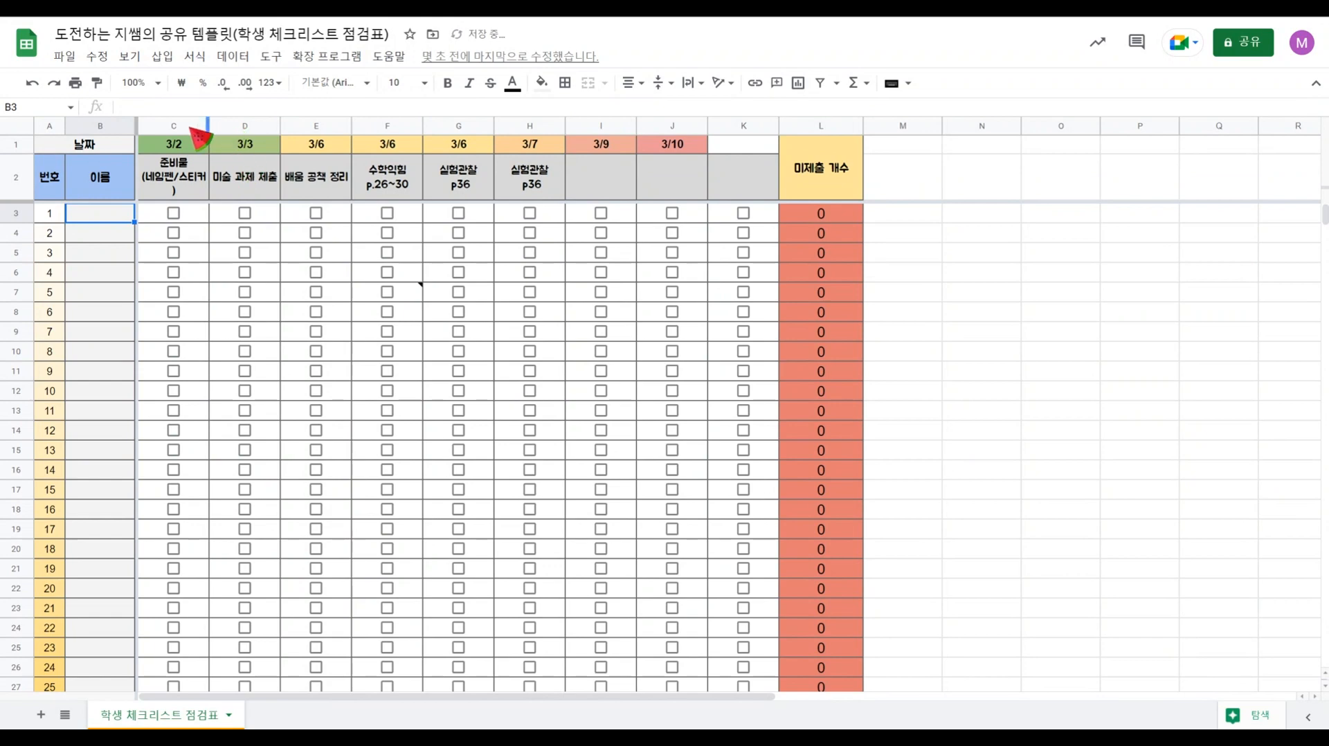
pyautogui.moveTo(207, 122); pyautogui.dragTo(214, 122)
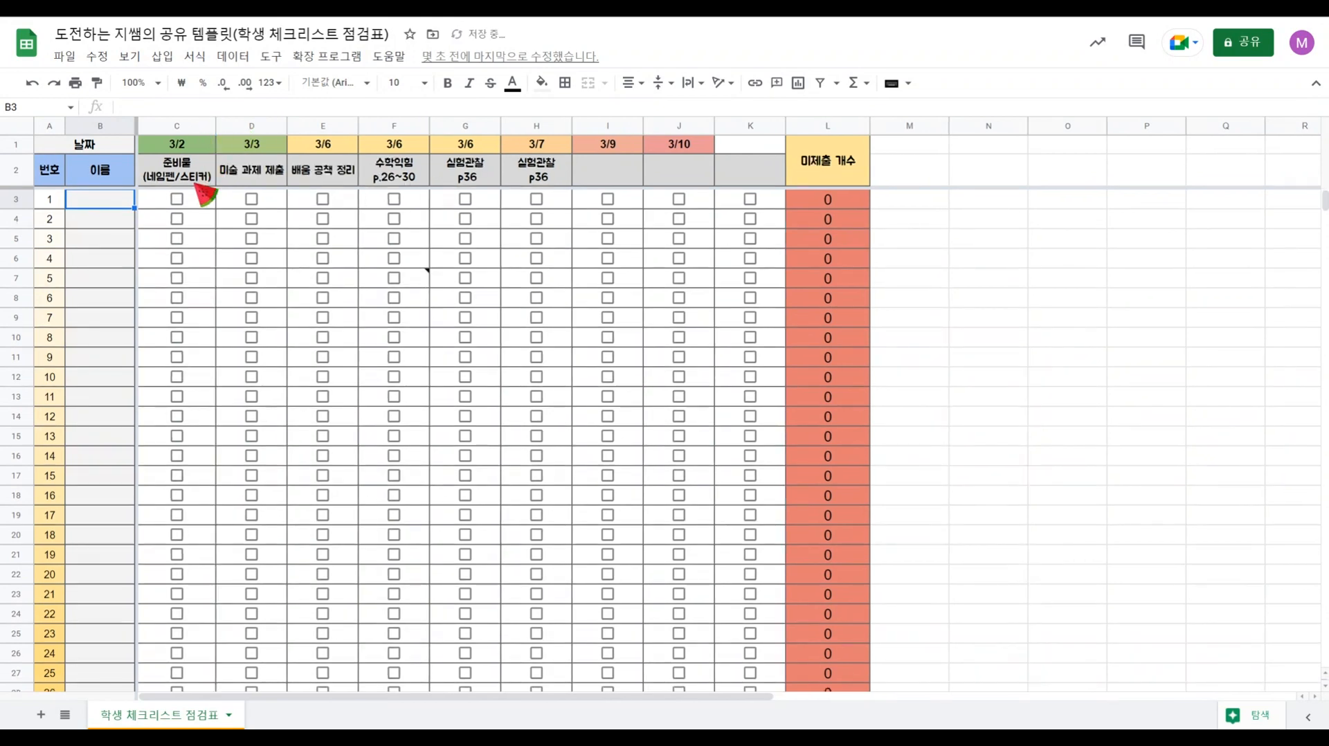
pyautogui.click(200, 182)
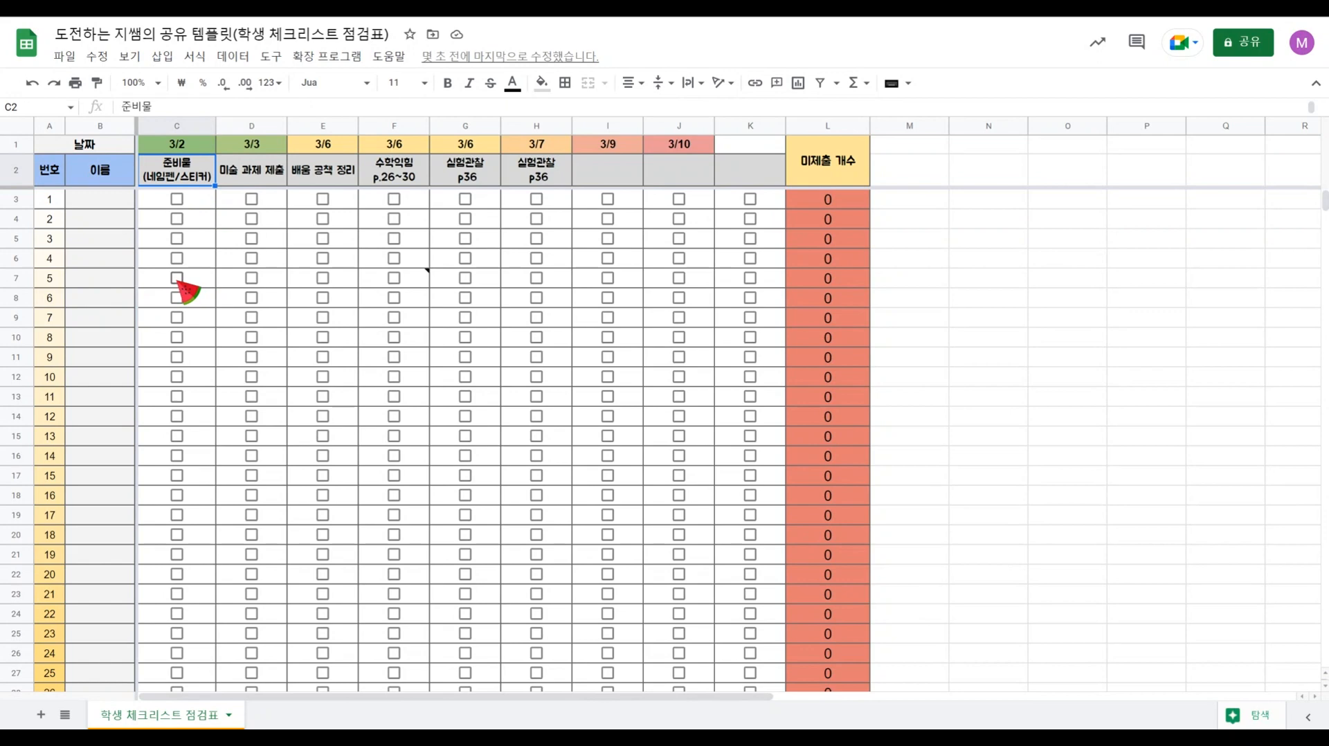
# Step: Tick the 3/2 checkbox for student number 5 and rename the 미제출 개수 header to "체크 개수"
pyautogui.click(176, 278)
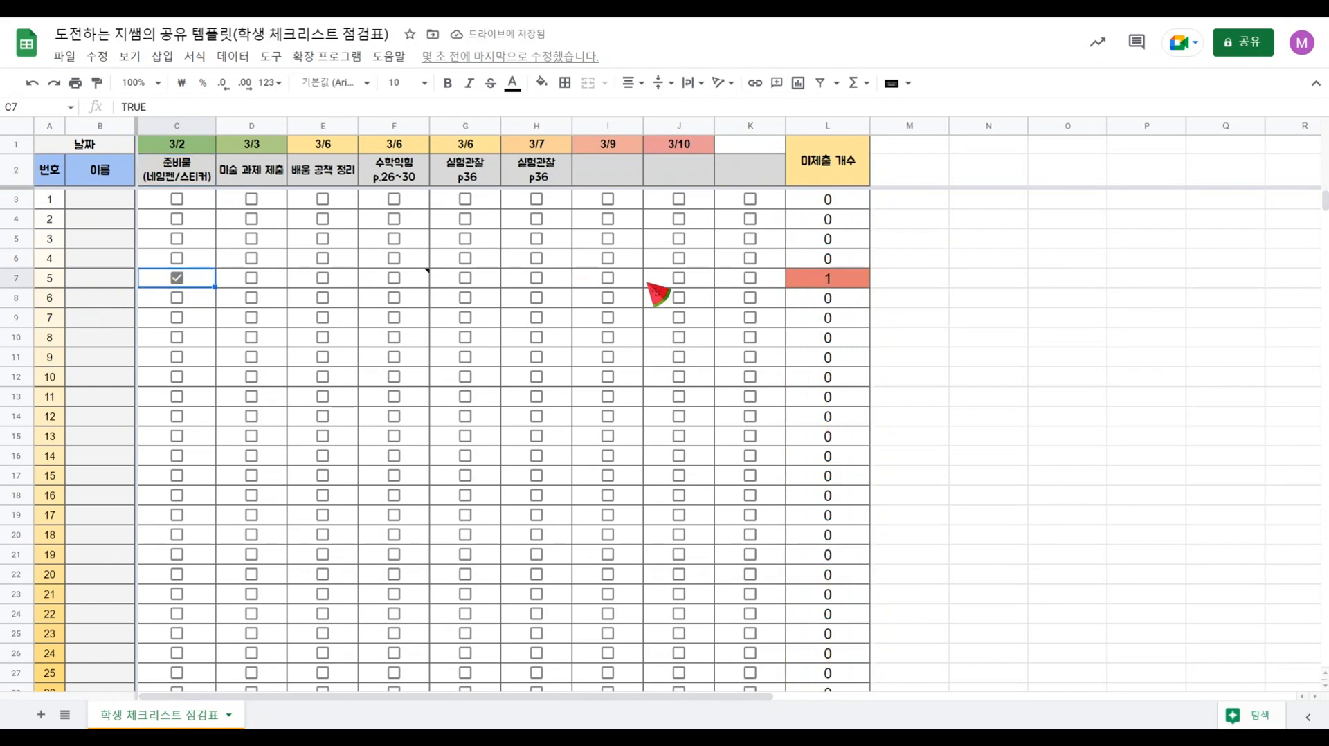
pyautogui.doubleClick(848, 169)
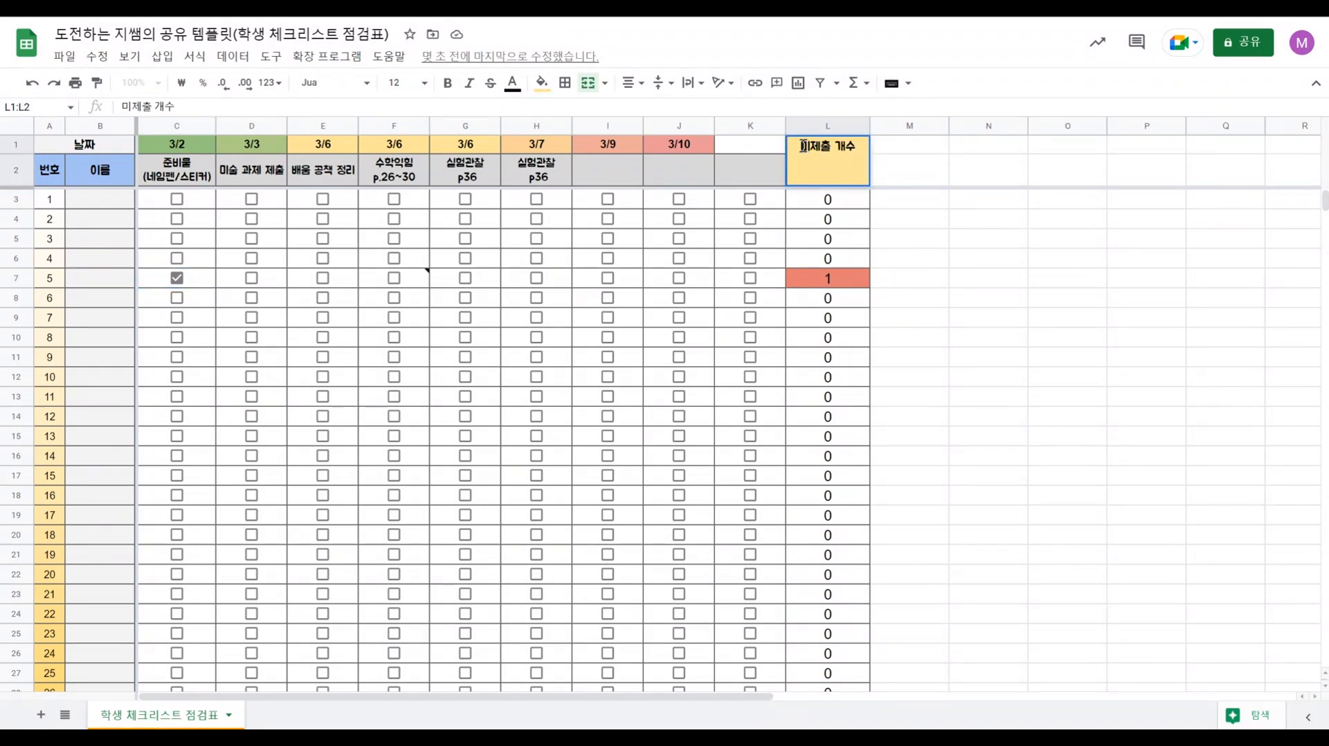
pyautogui.moveTo(801, 147); pyautogui.dragTo(828, 150)
pyautogui.write('체')
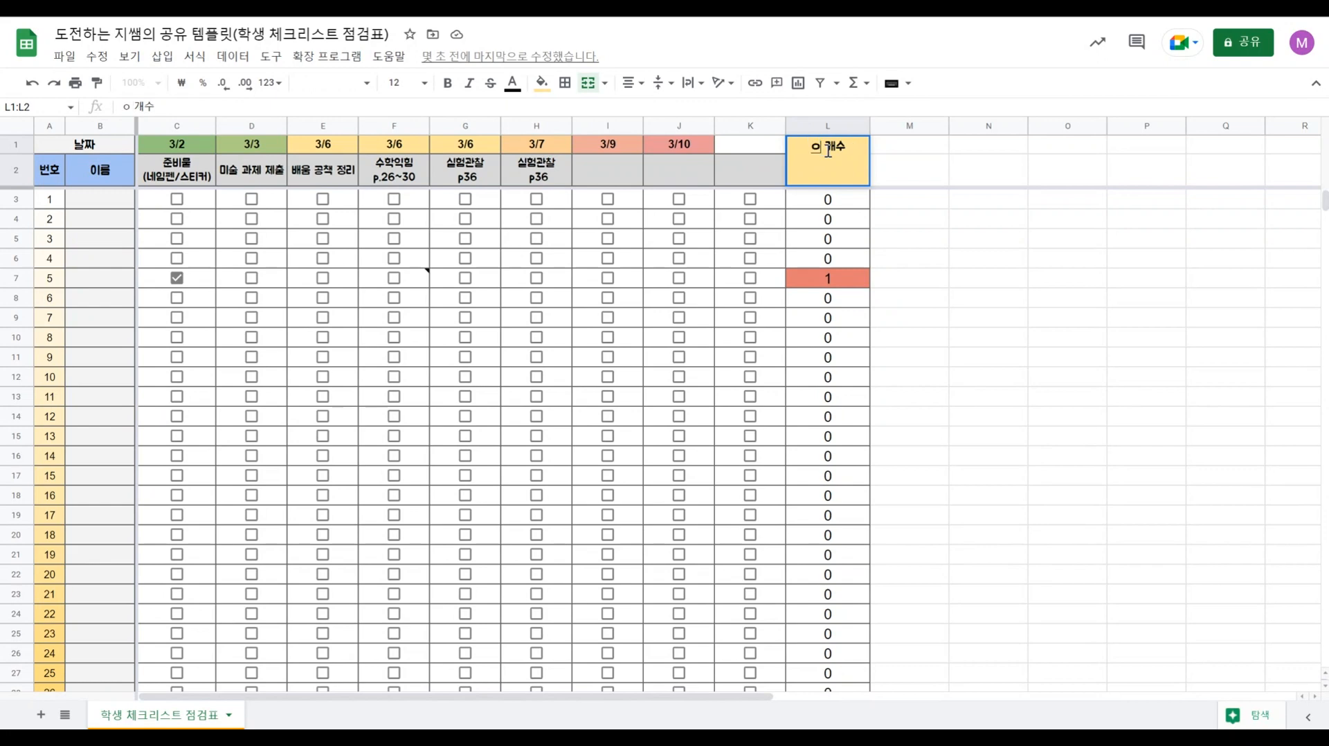
pyautogui.write('크')
pyautogui.click(944, 278)
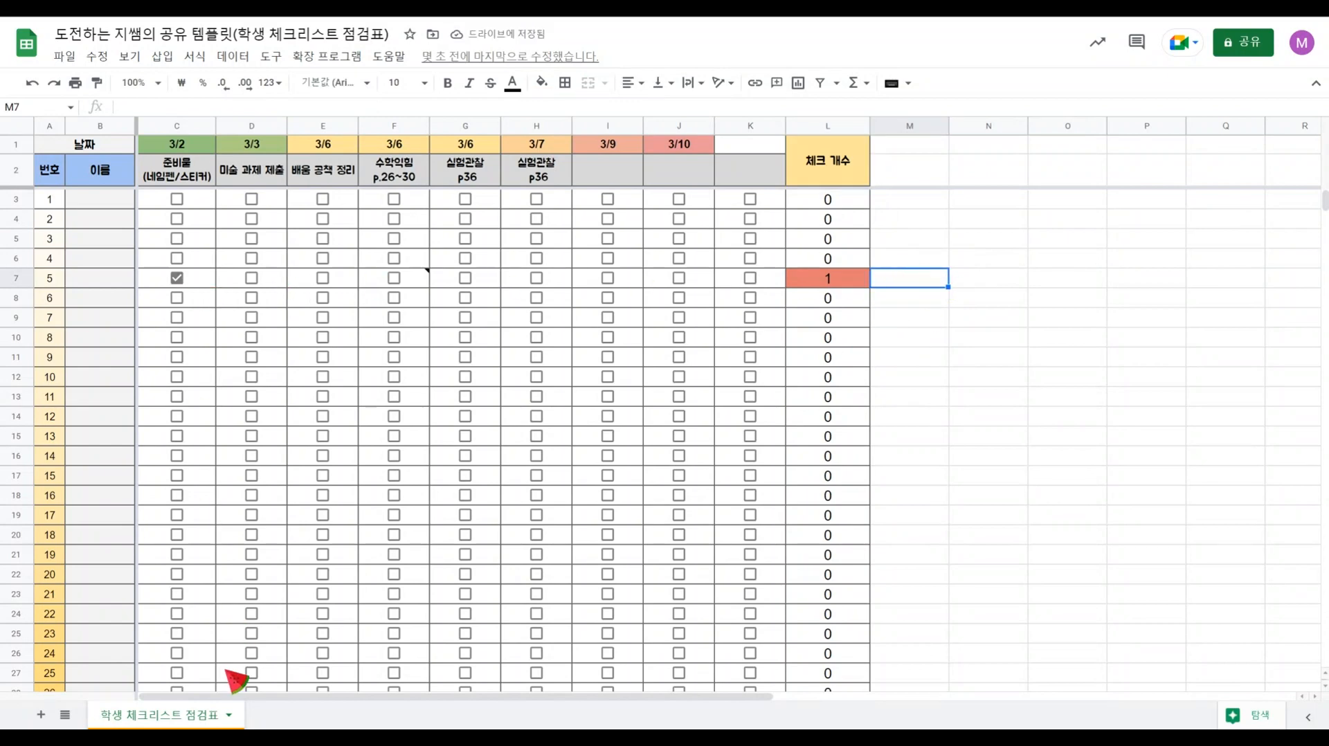
pyautogui.moveTo(250, 705); pyautogui.dragTo(133, 703)
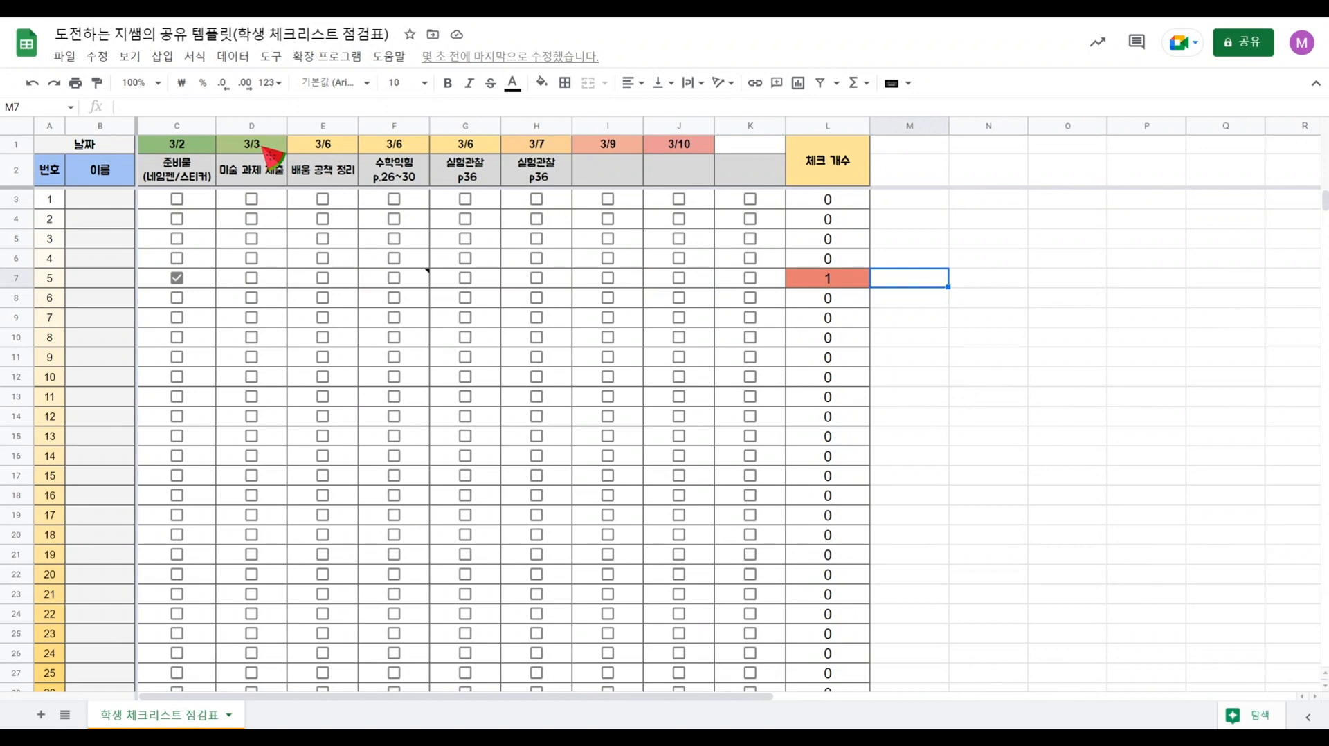
# Step: Tick 미술 과제 제출 for student numbers 5 and 11, and 배움 공책 정리 for numbers 5, 11, 18 and 22
pyautogui.click(251, 279)
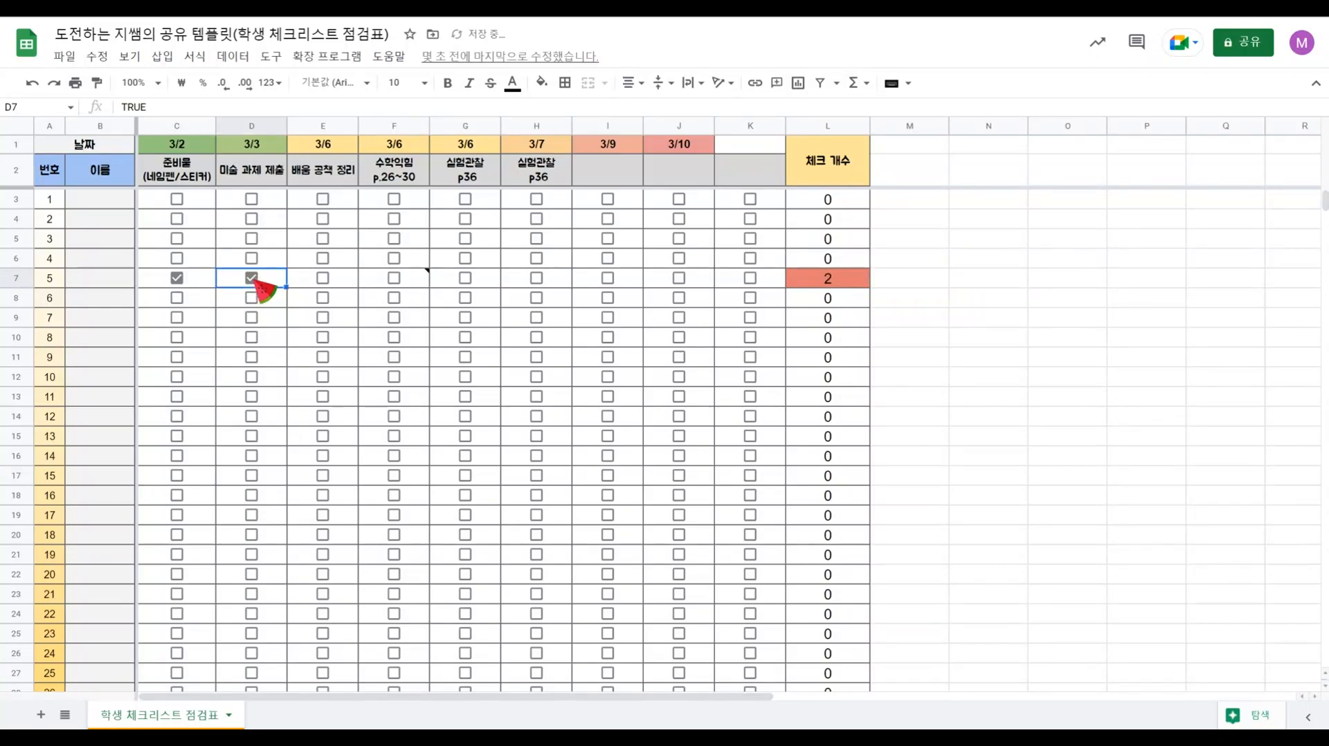
pyautogui.click(251, 397)
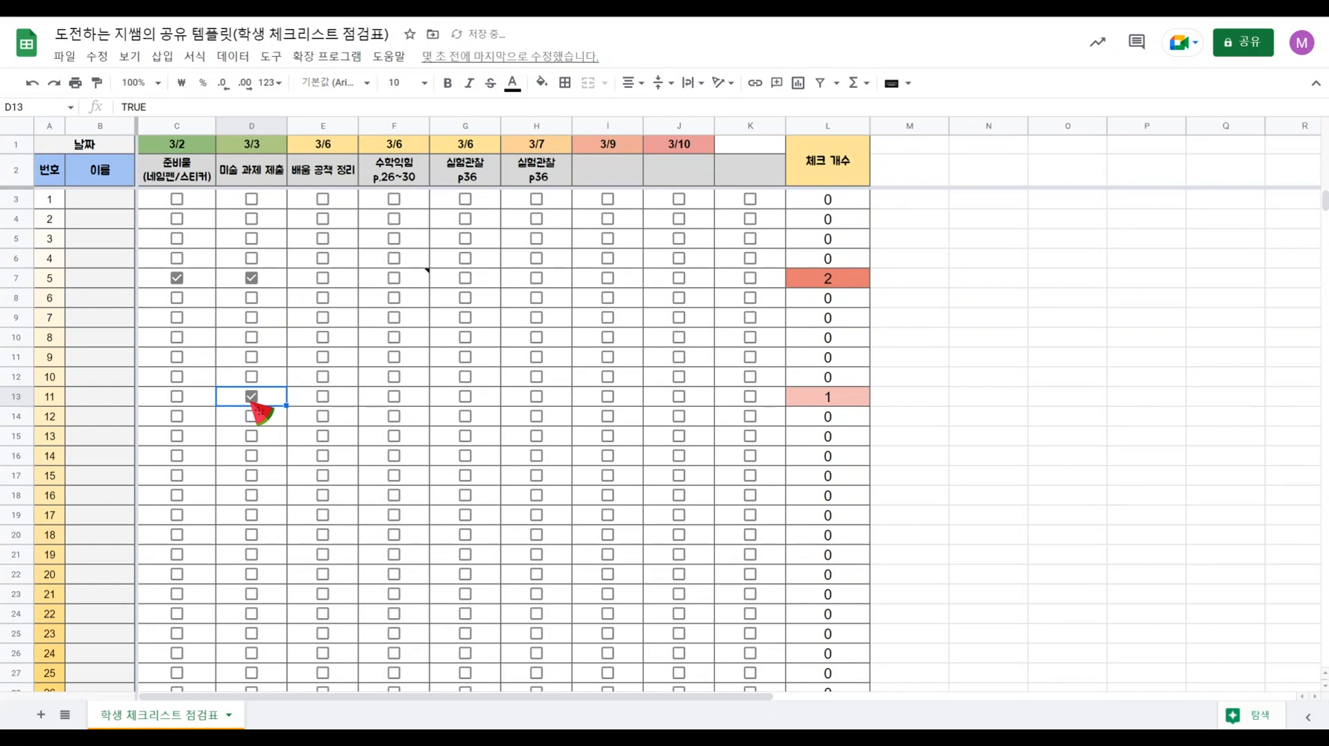
pyautogui.doubleClick(323, 144)
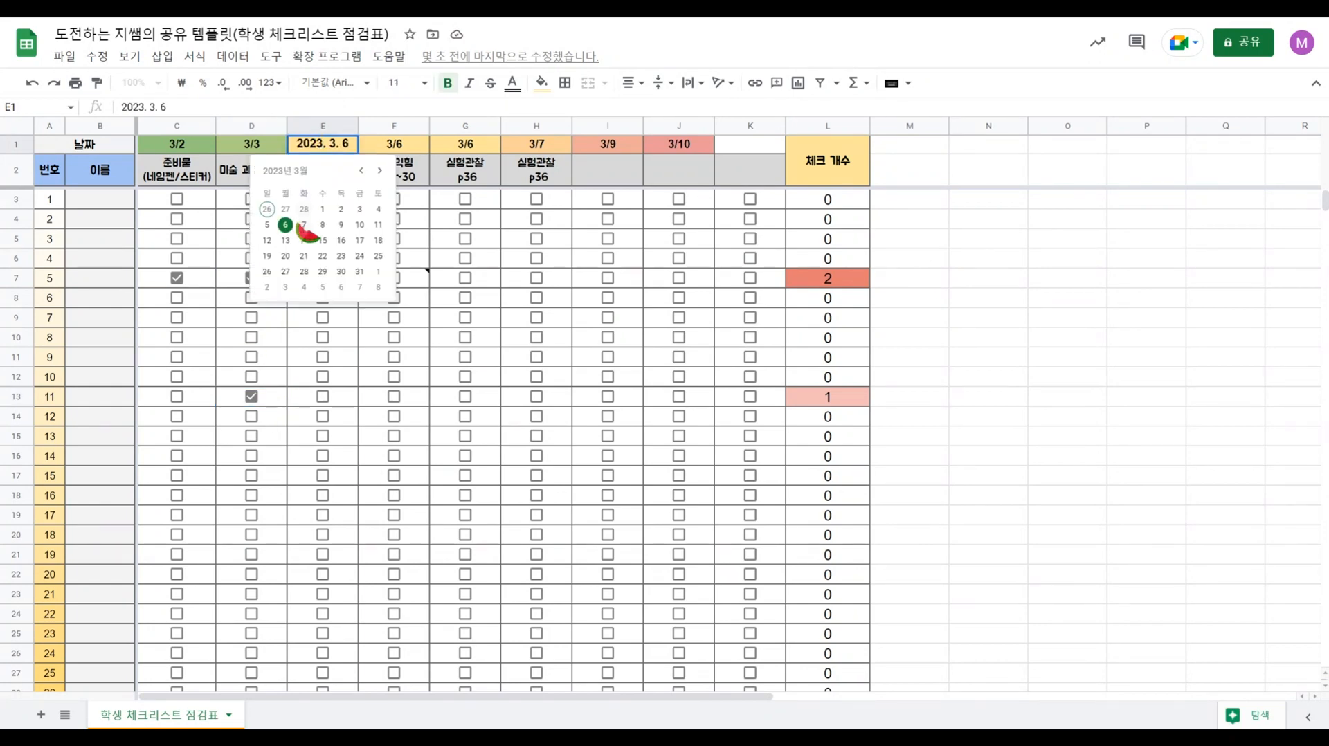
pyautogui.click(353, 340)
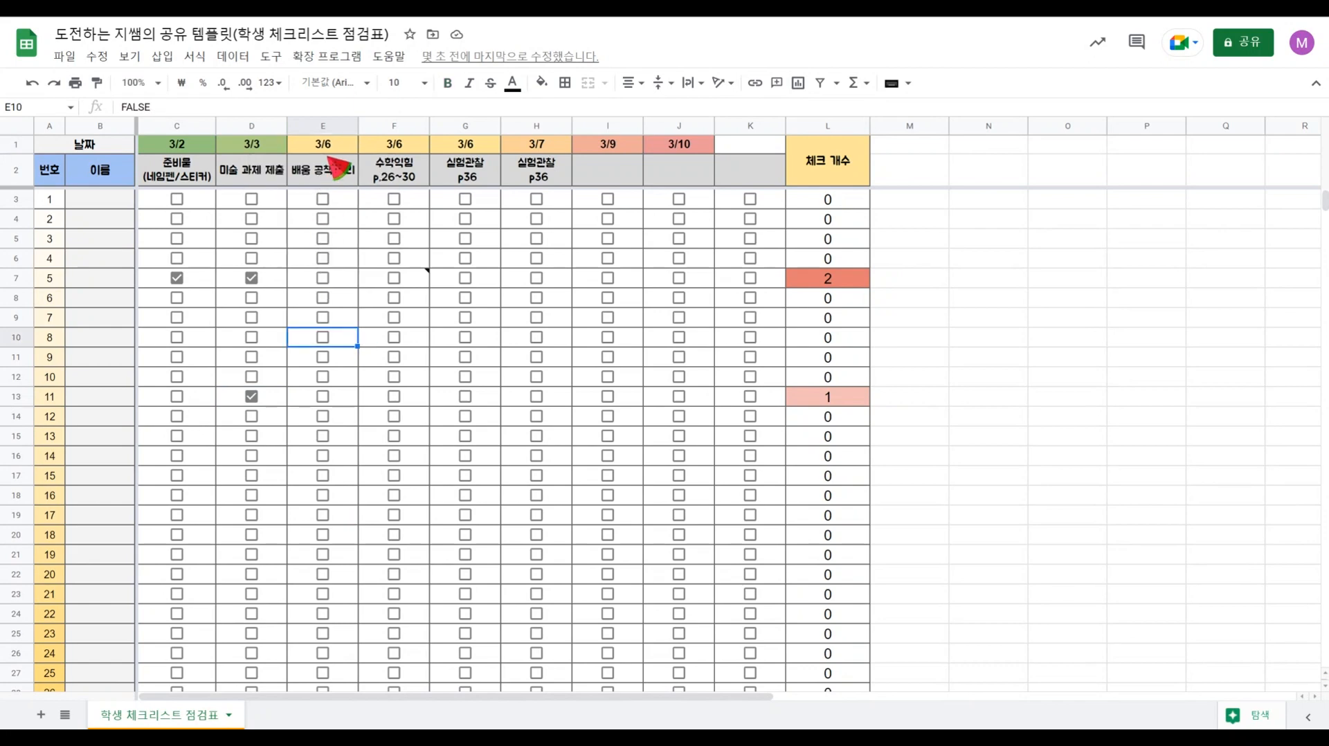
pyautogui.click(323, 278)
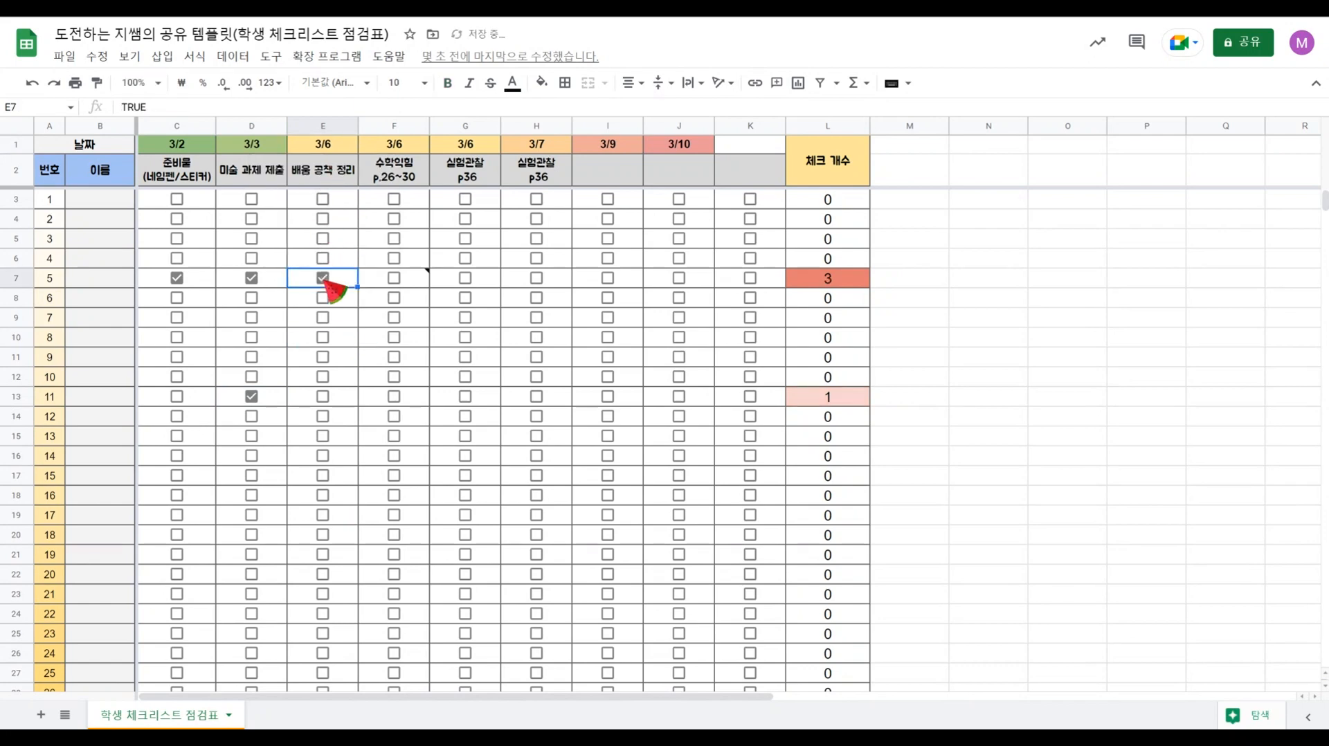
pyautogui.click(323, 397)
pyautogui.click(324, 535)
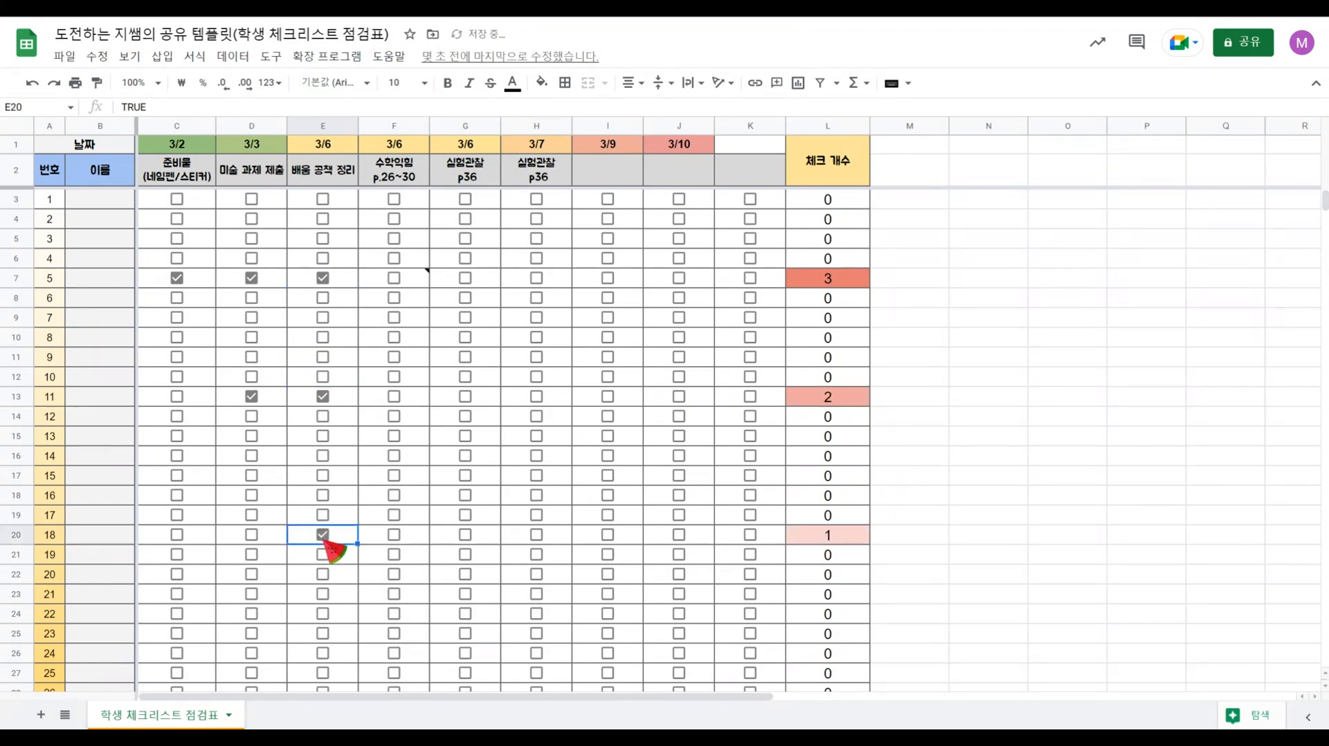
pyautogui.click(324, 615)
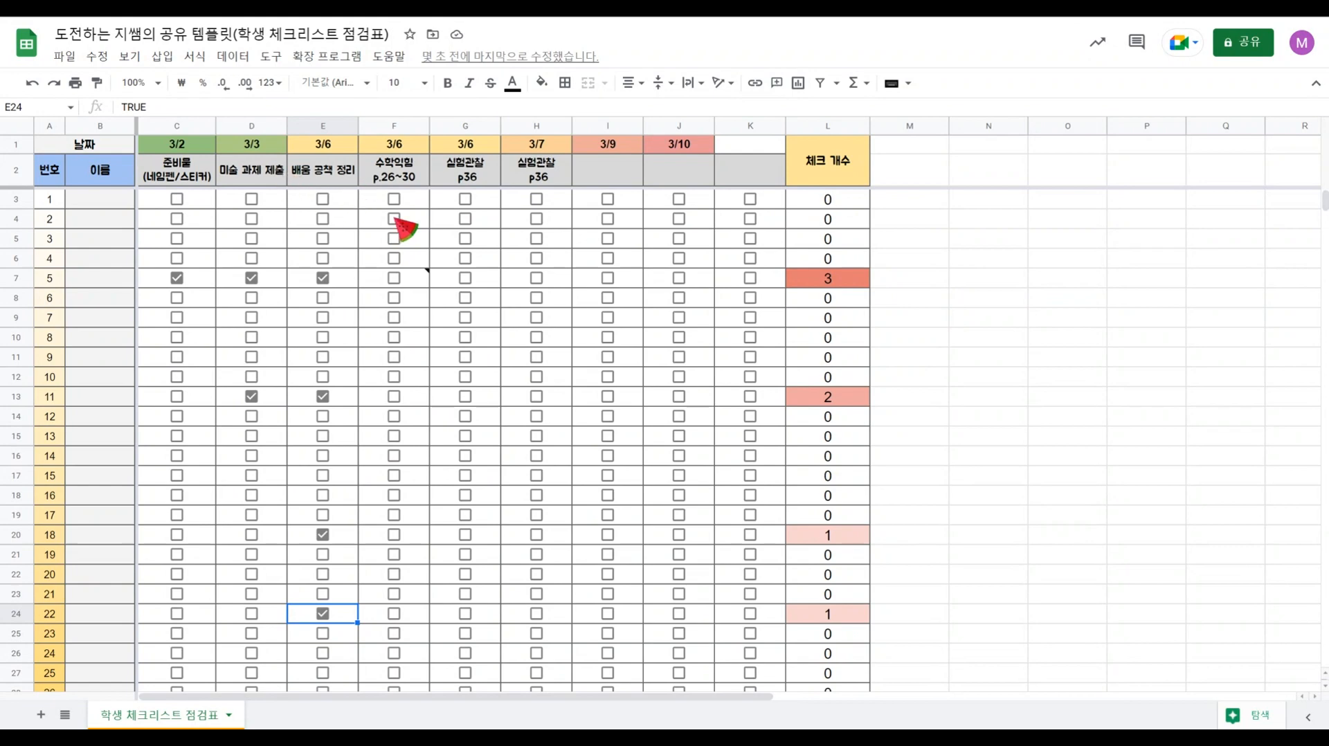
# Step: Tick the 수학익힘 p.26~30 checkboxes for student numbers 6 and 5, check number 5's note, and clear number 5's checkbox
pyautogui.moveTo(403, 279)
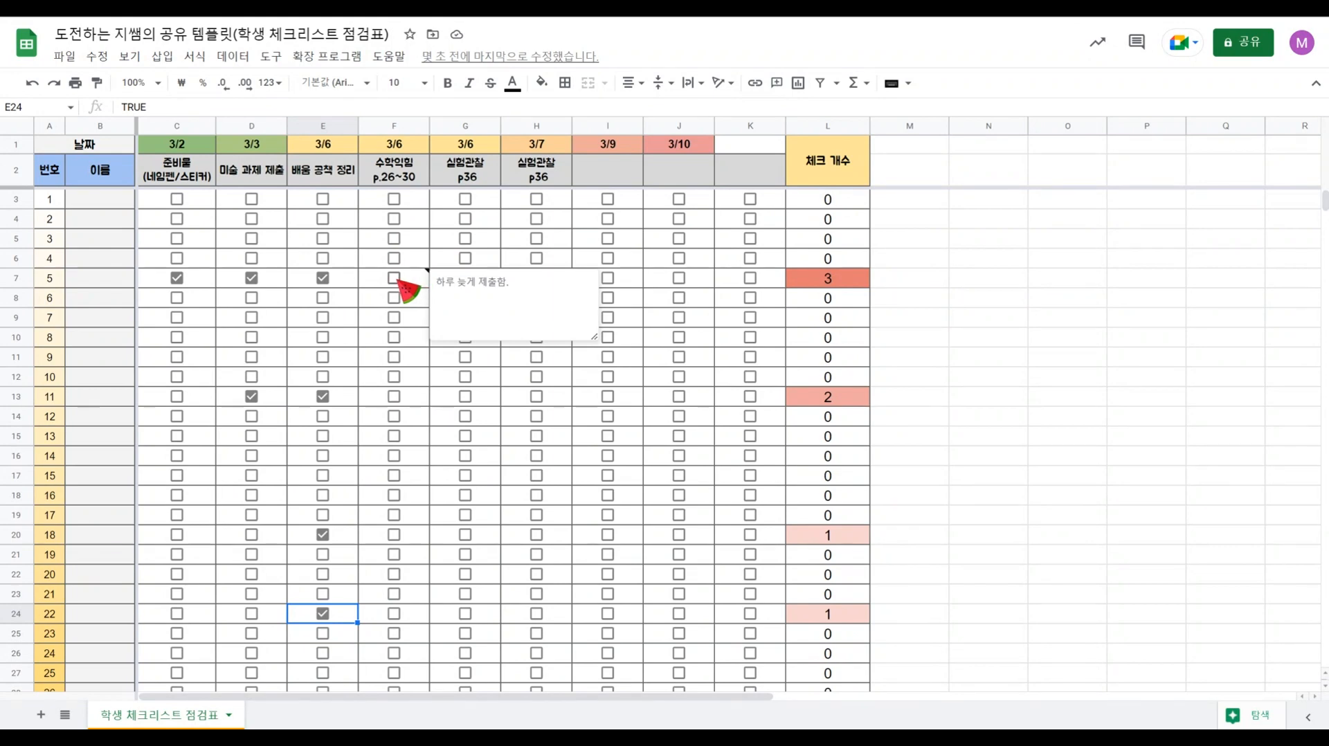
pyautogui.click(395, 299)
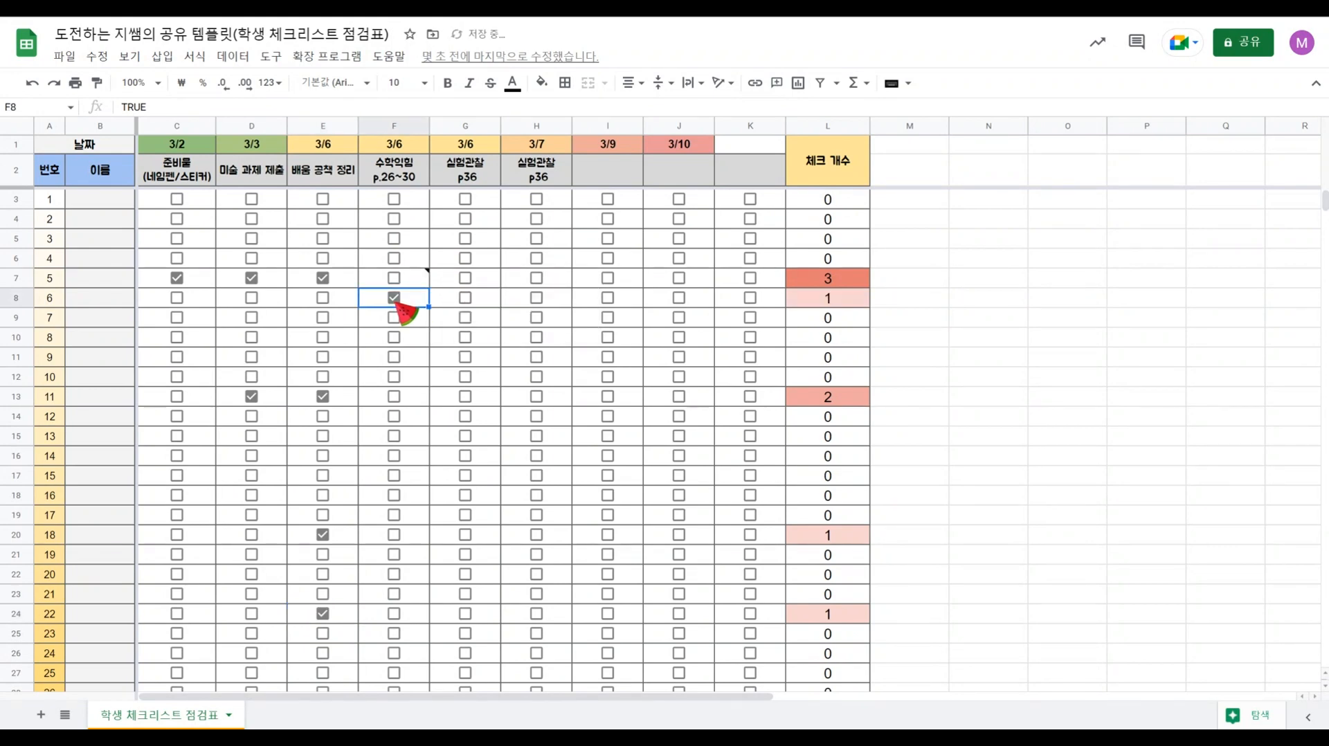
pyautogui.click(395, 278)
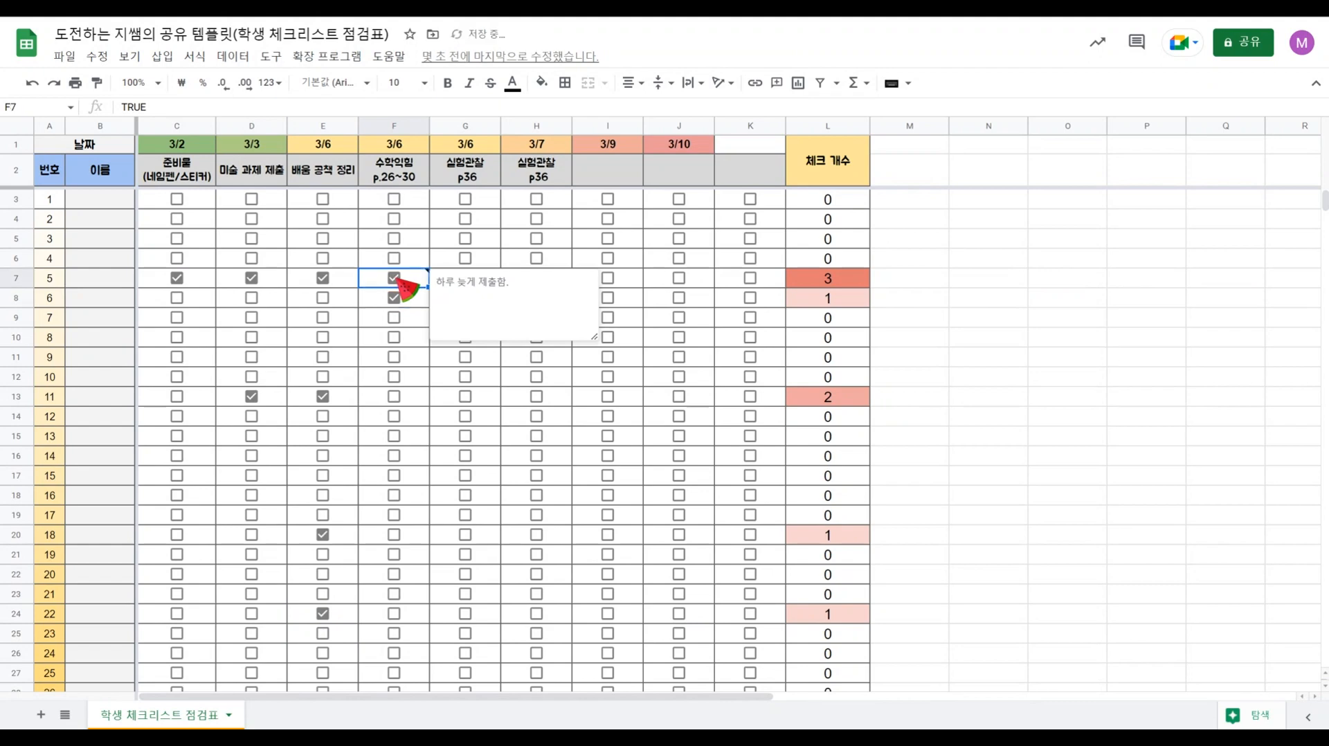
pyautogui.click(961, 340)
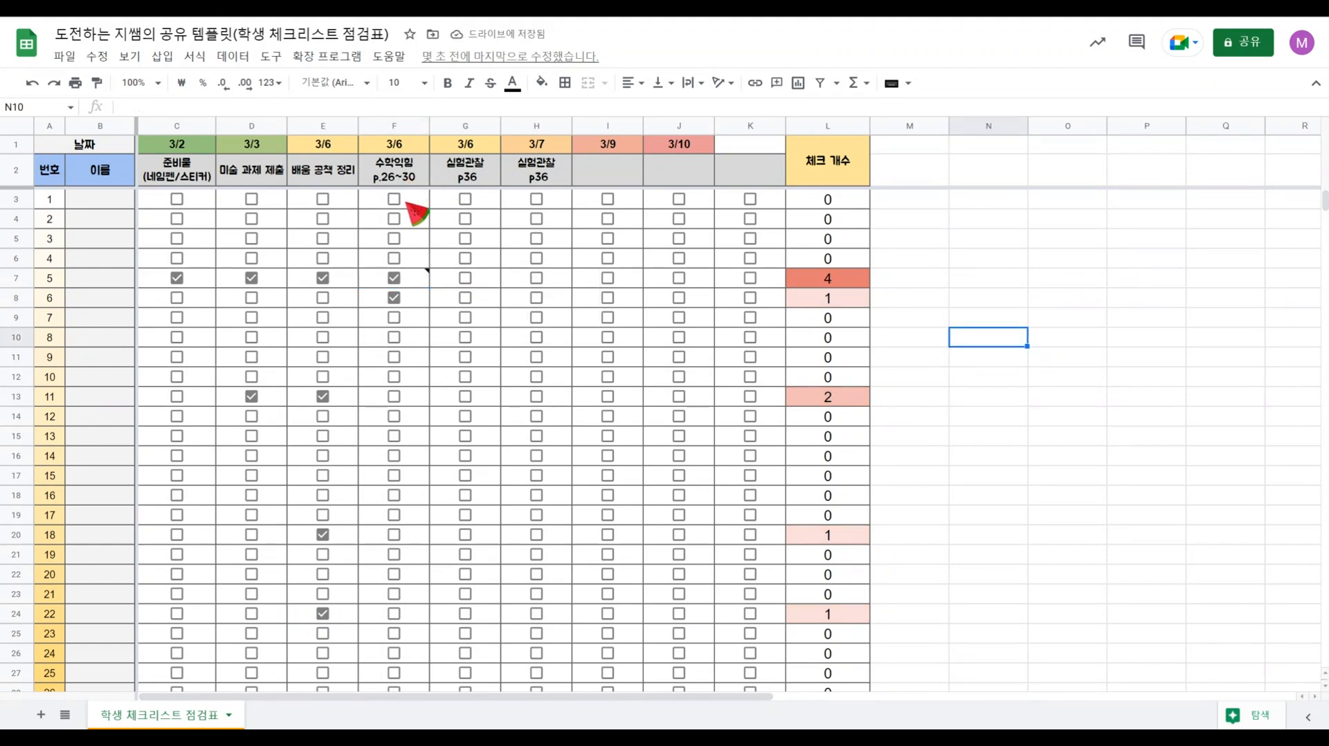
pyautogui.moveTo(403, 281)
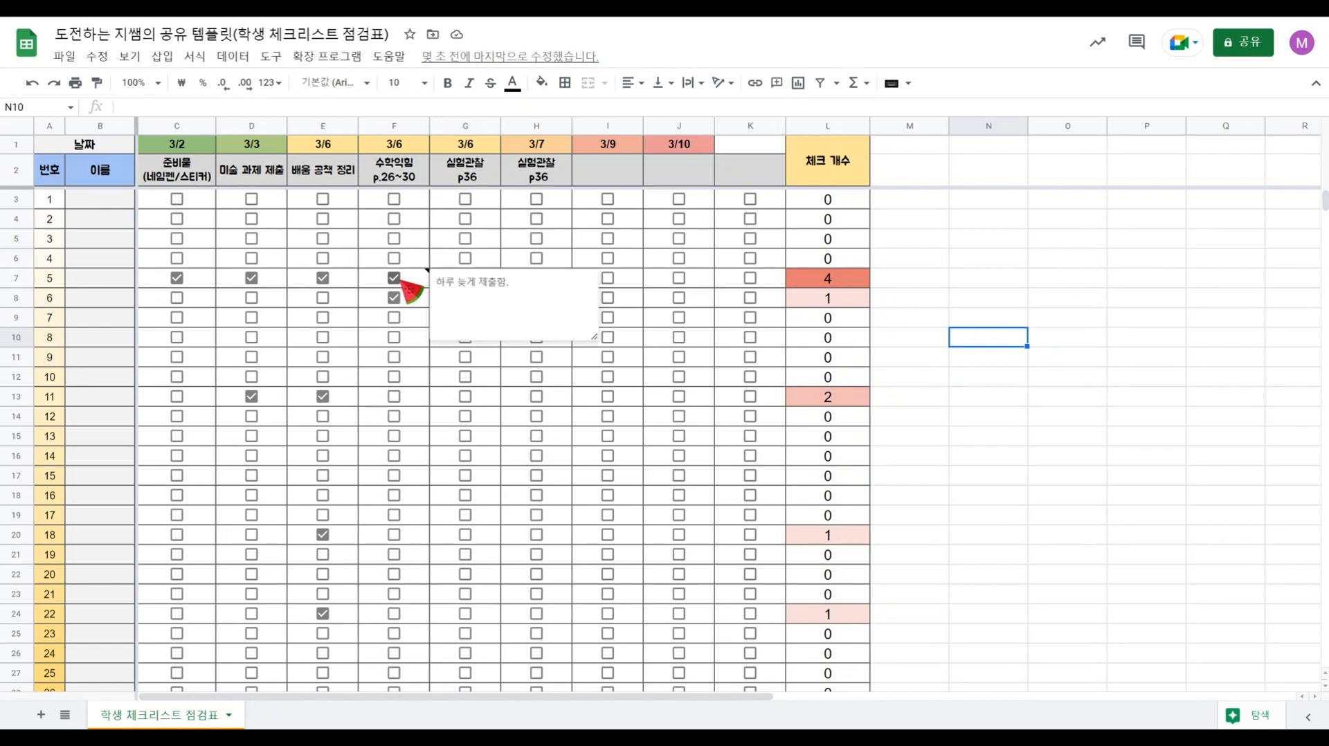
pyautogui.click(395, 279)
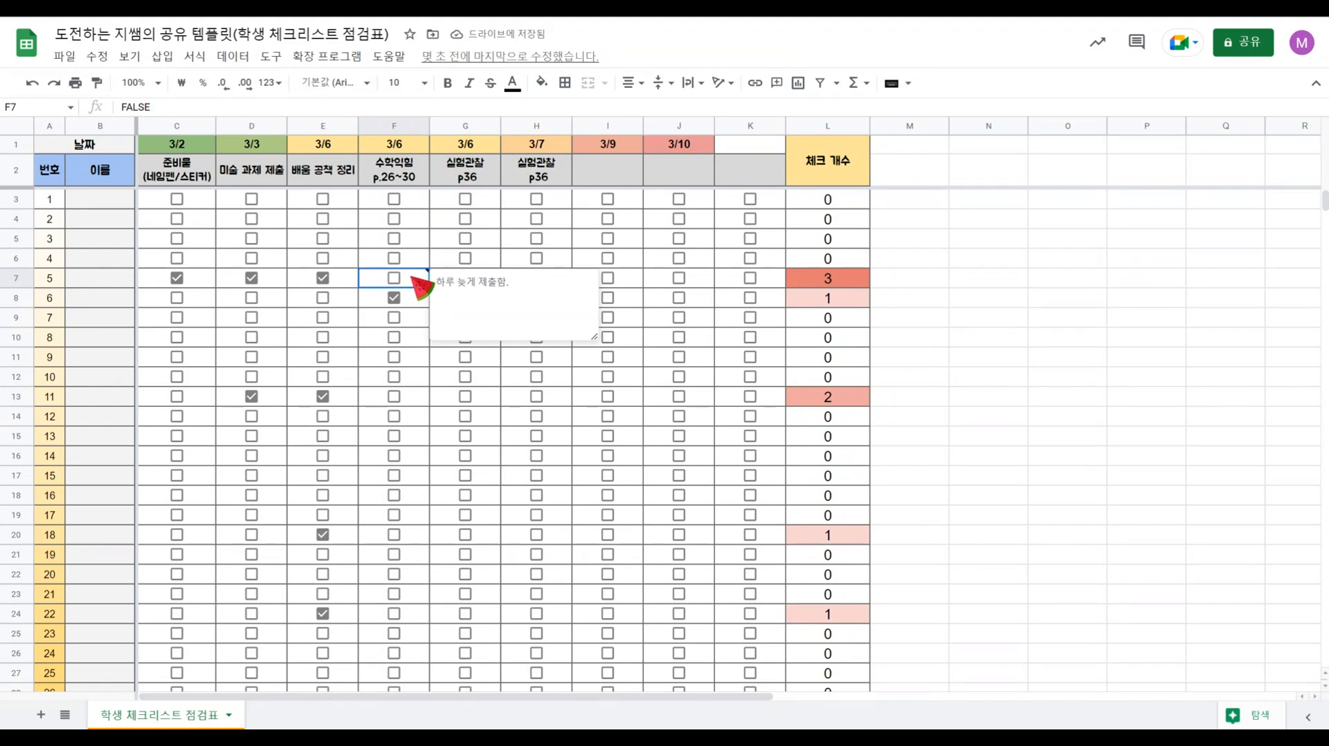
pyautogui.rightClick(415, 280)
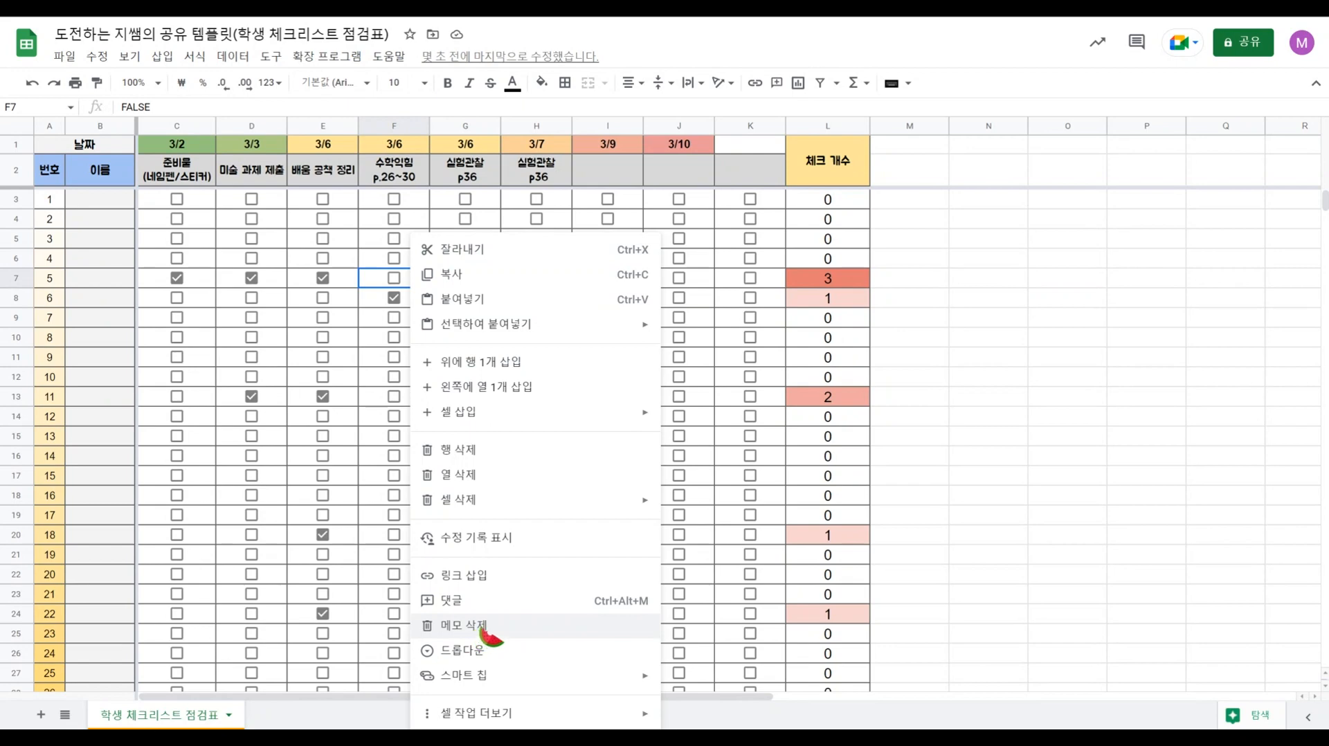
pyautogui.click(995, 541)
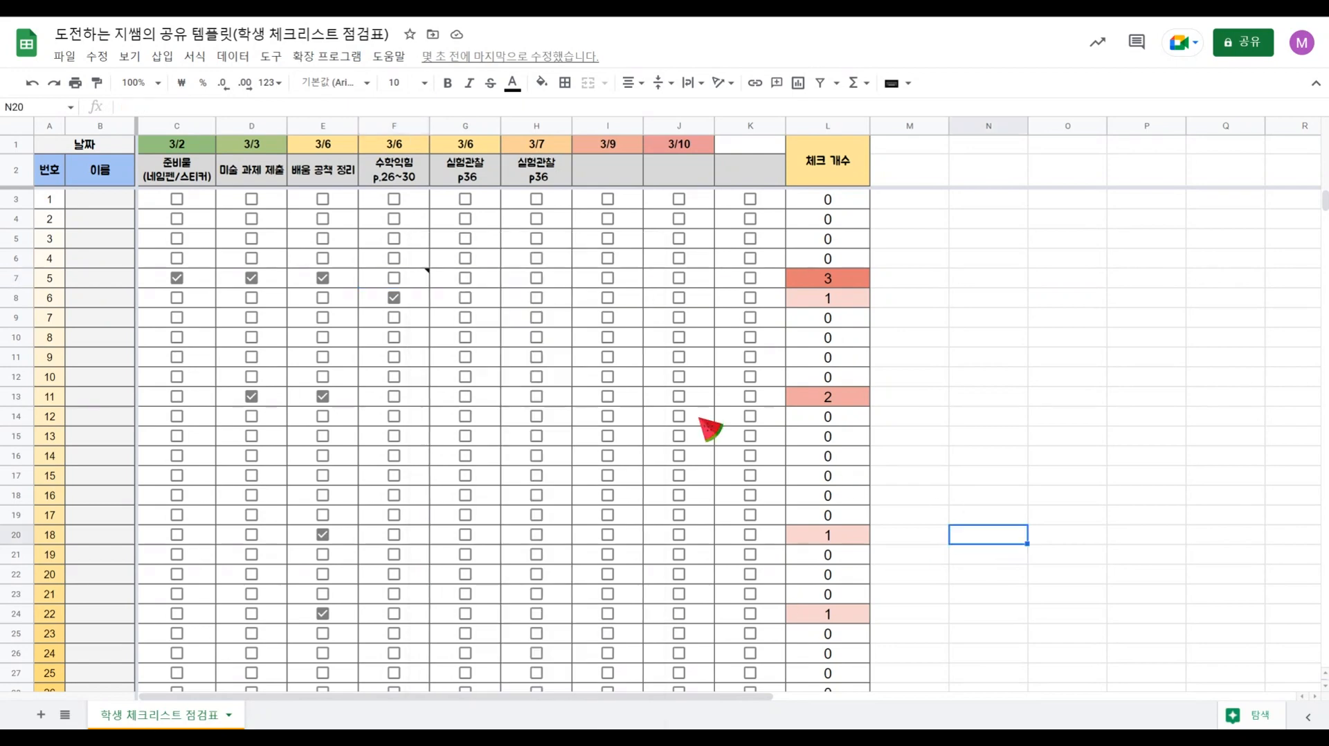
# Step: Add the note "이틀 후 제출함." to student number 6's 수학익힘 p.26~30 cell, F8
pyautogui.click(417, 303)
pyautogui.rightClick(416, 305)
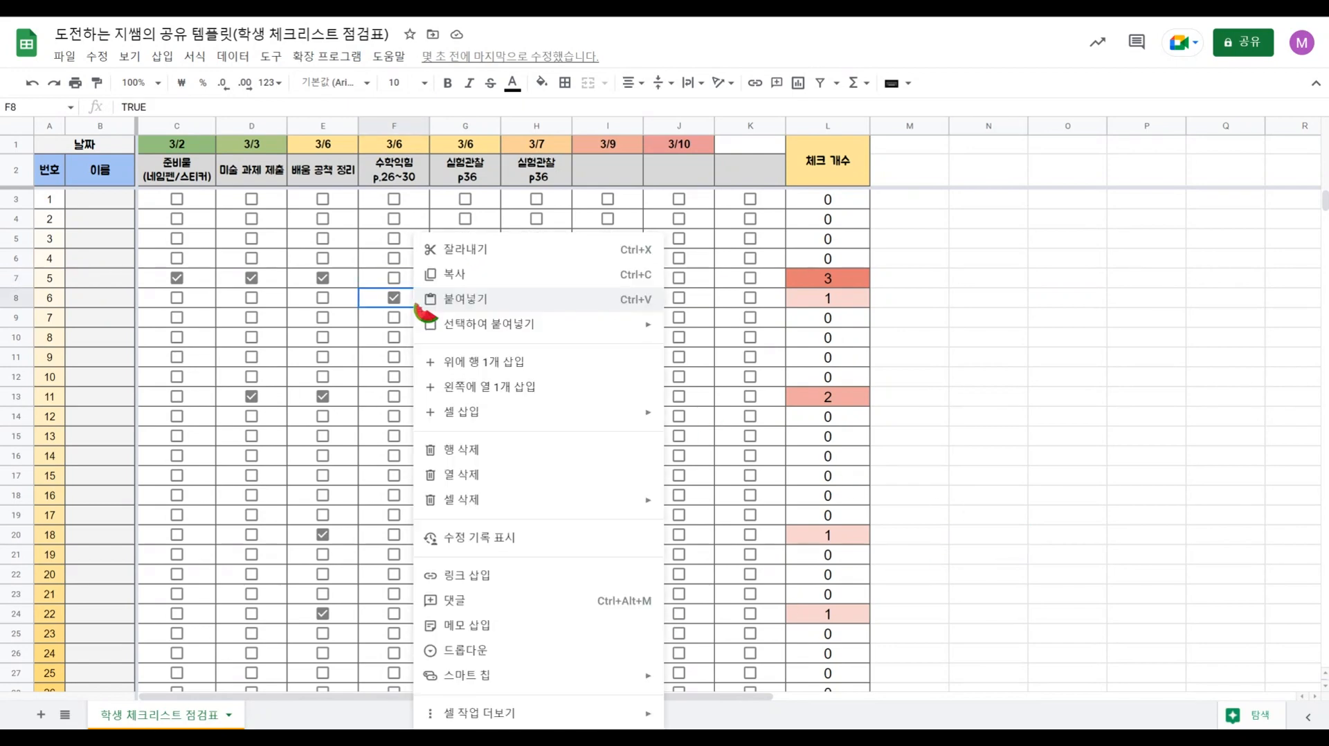
pyautogui.click(485, 627)
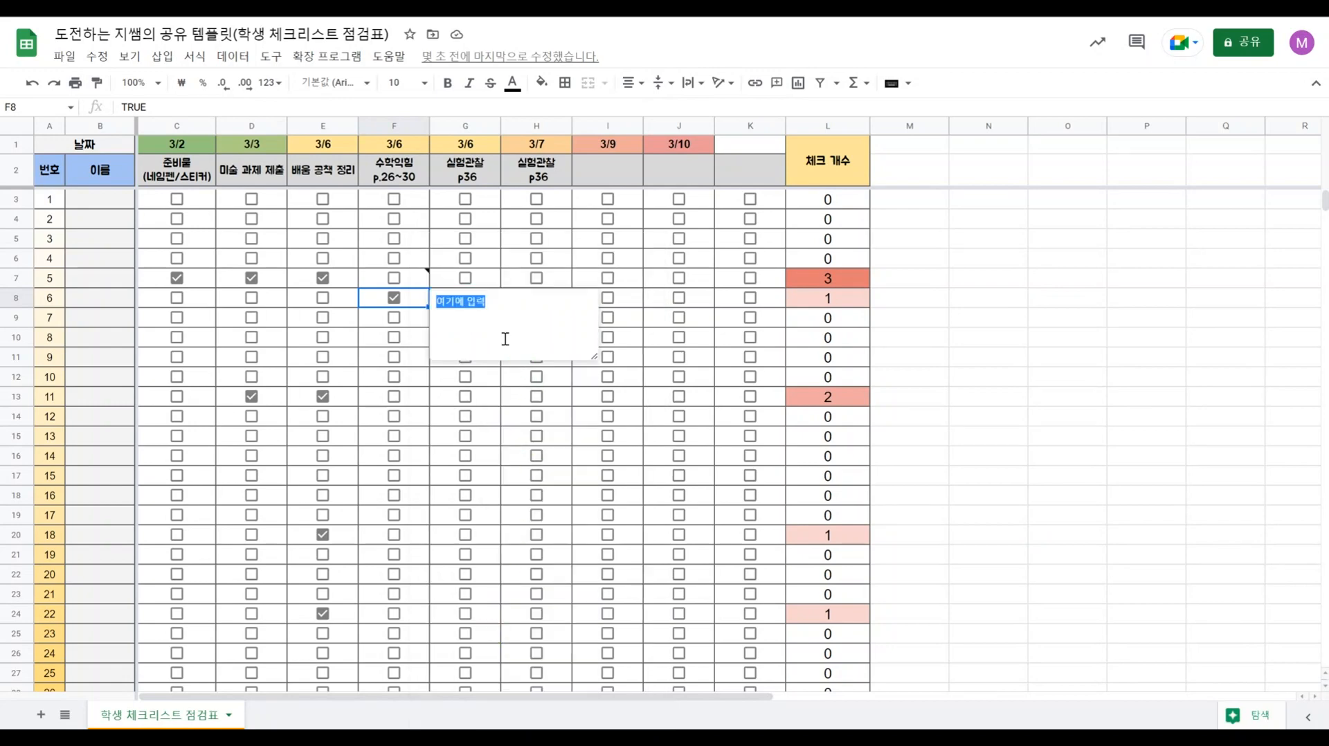
pyautogui.write('이틀 후 제출함.')
pyautogui.click(421, 315)
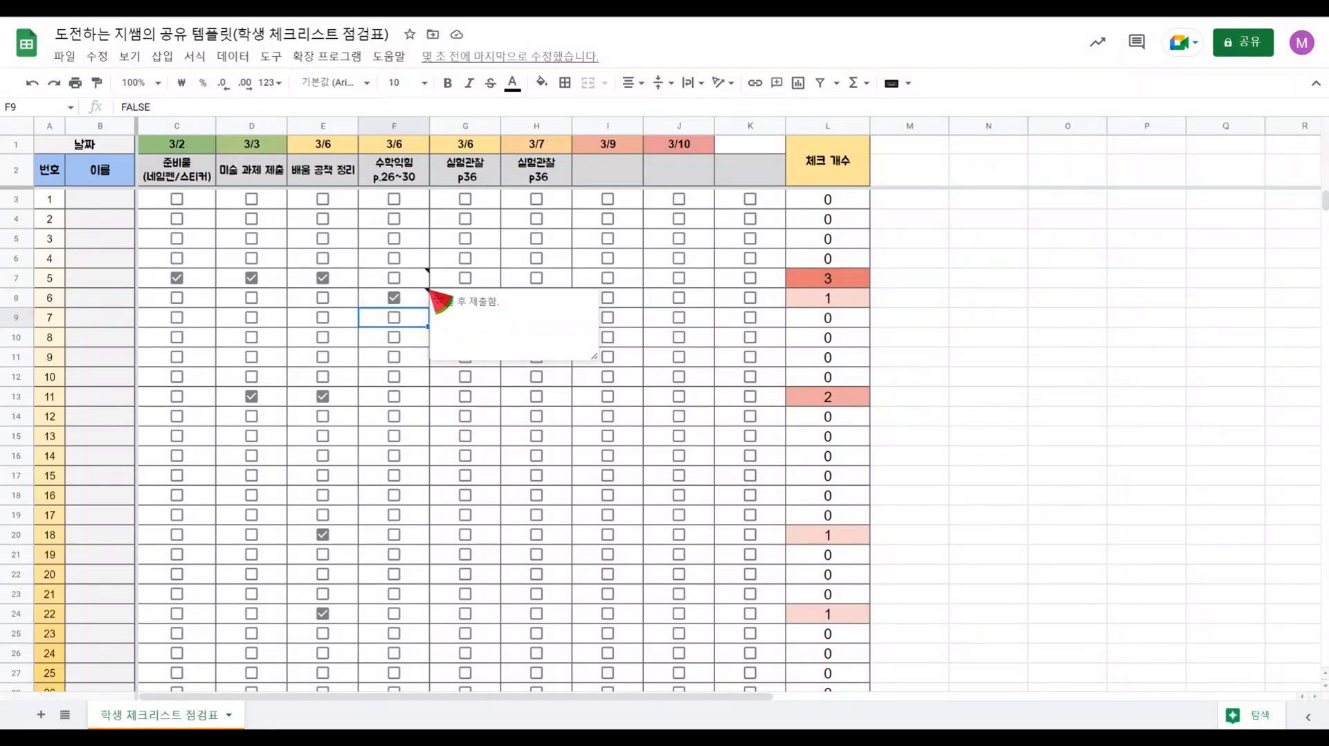
# Step: Clear student number 6's 수학익힘 checkbox and tick the 3/6 실험관찰 p36 checkbox for number 5
pyautogui.click(394, 298)
pyautogui.click(935, 344)
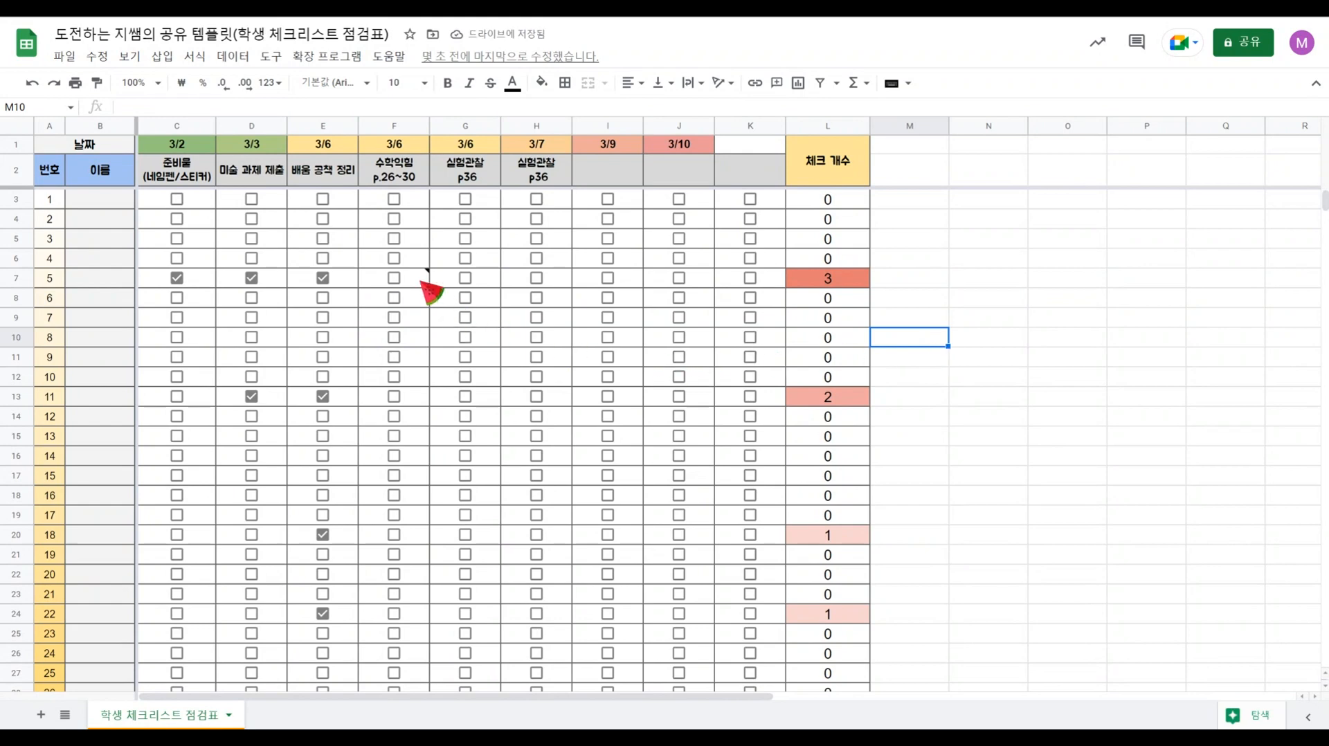
pyautogui.moveTo(423, 282)
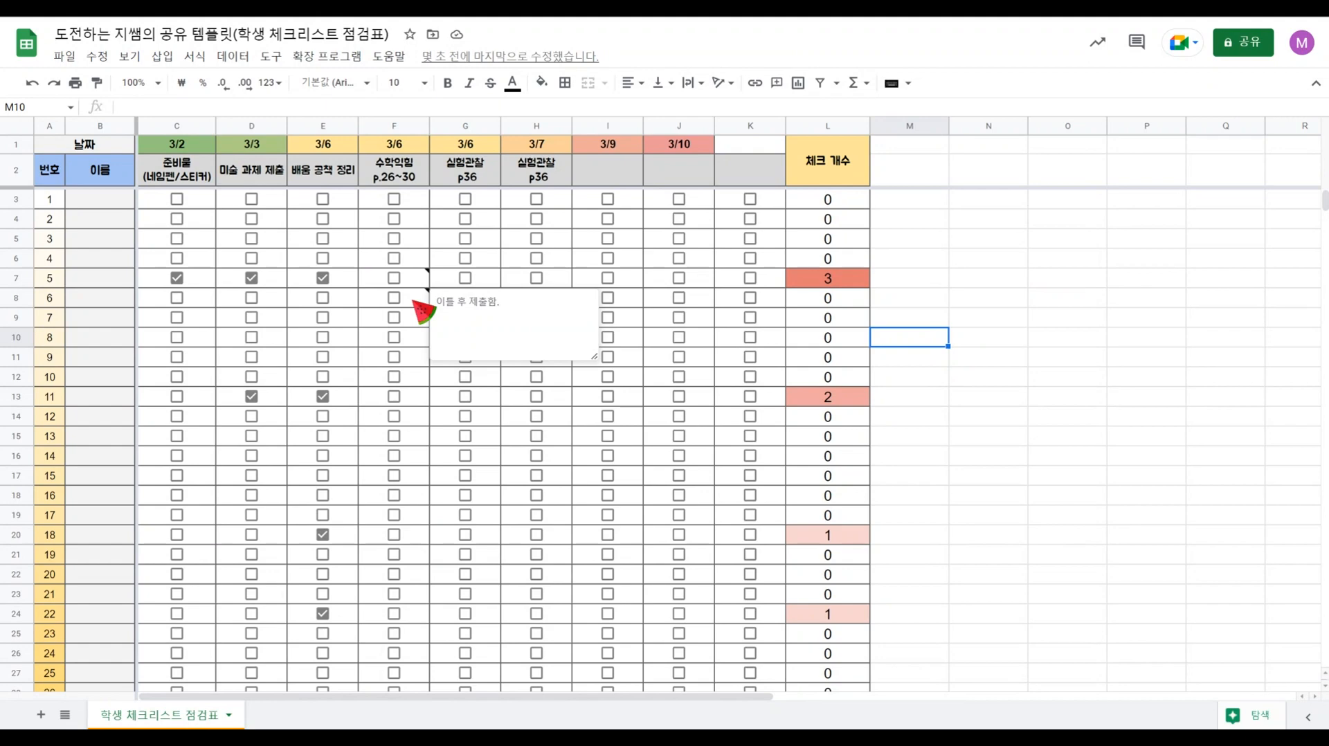
pyautogui.click(466, 278)
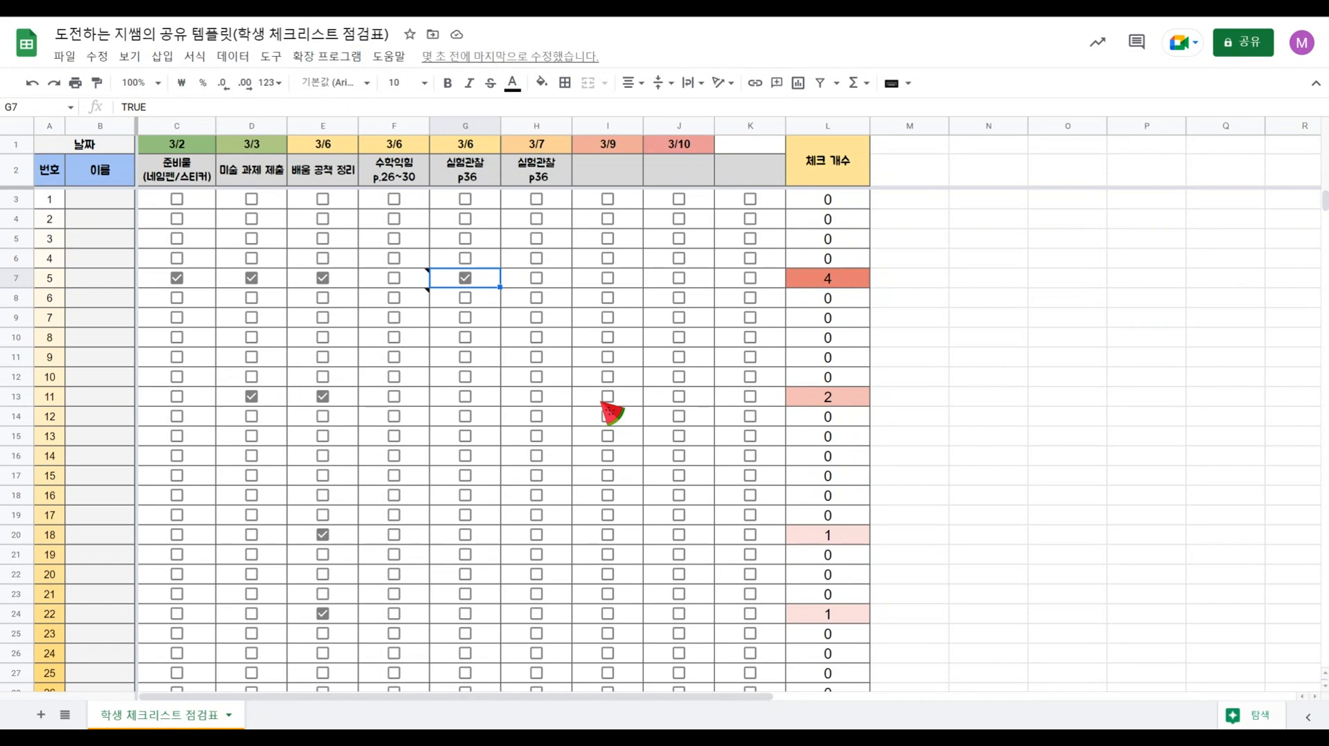
# Step: Share the spreadsheet with 링크가 있는 모든 사용자 in the 뷰어 role
pyautogui.click(1244, 44)
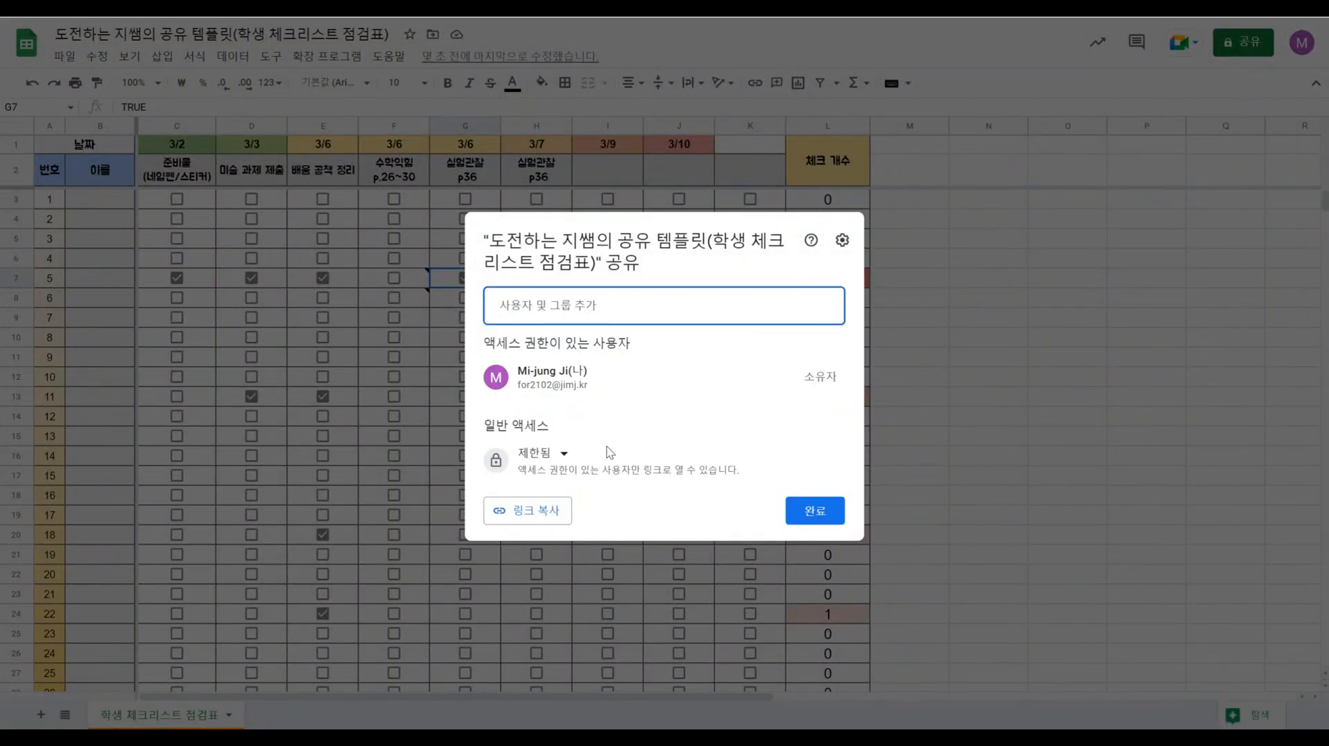
pyautogui.click(571, 455)
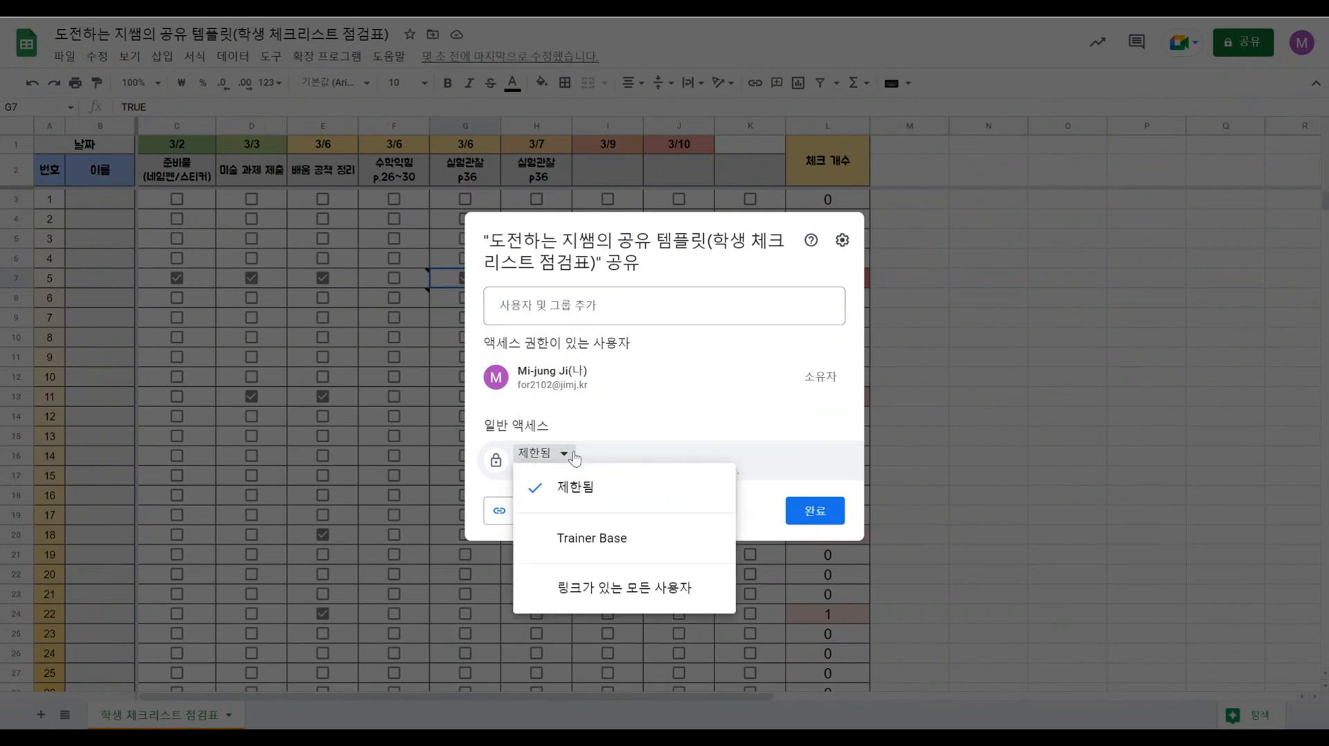
pyautogui.click(592, 590)
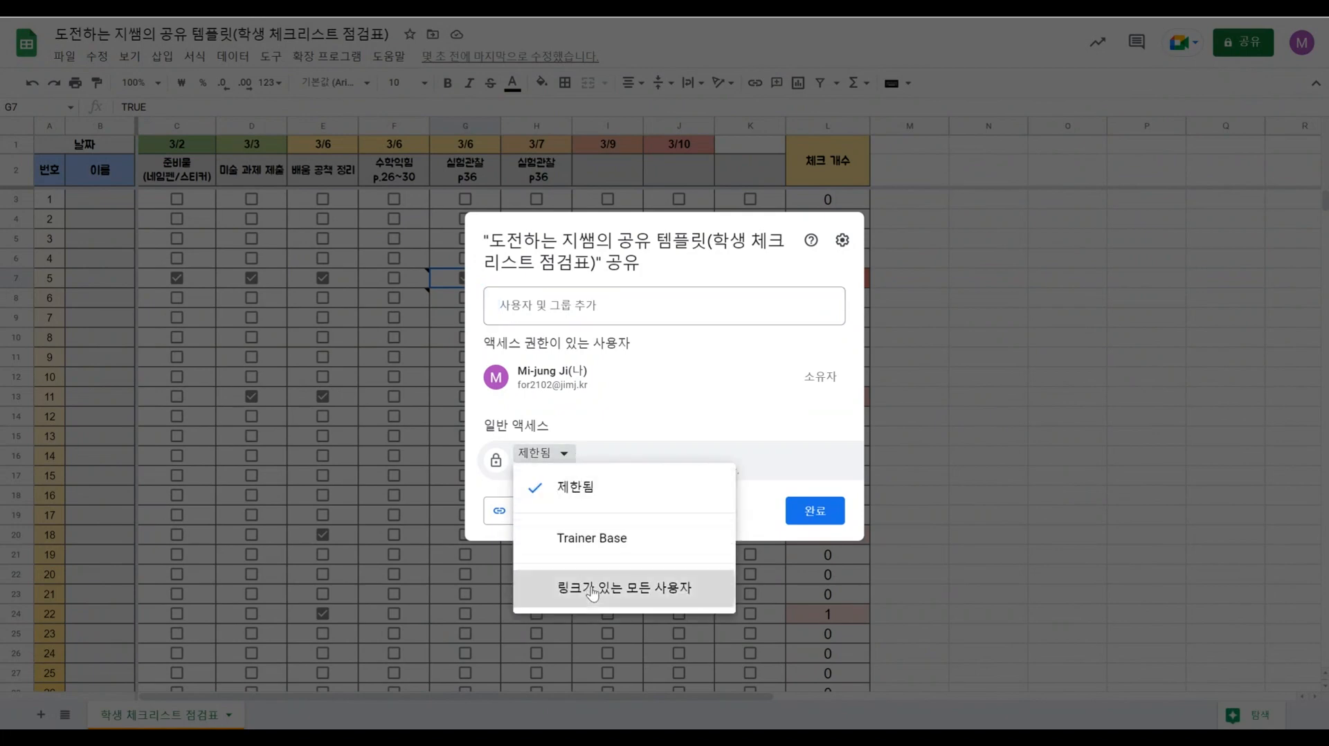
pyautogui.click(813, 461)
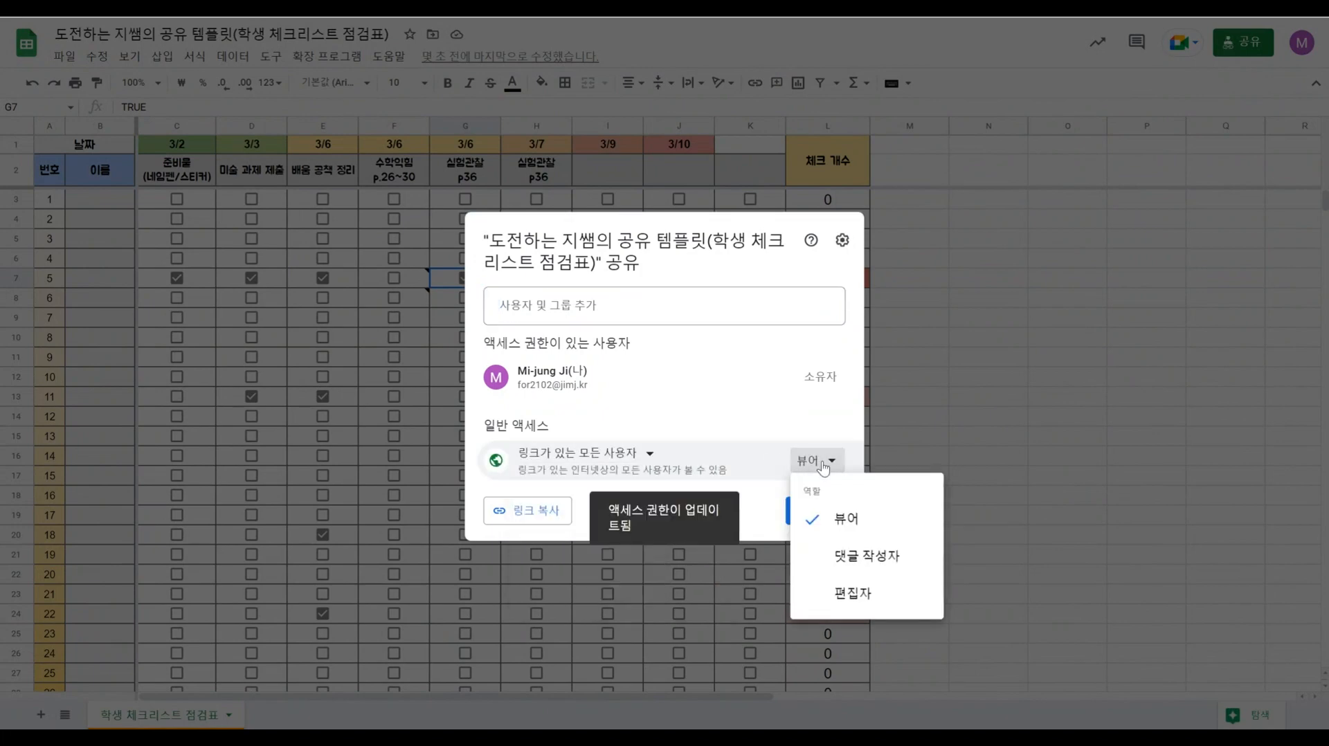
pyautogui.click(845, 524)
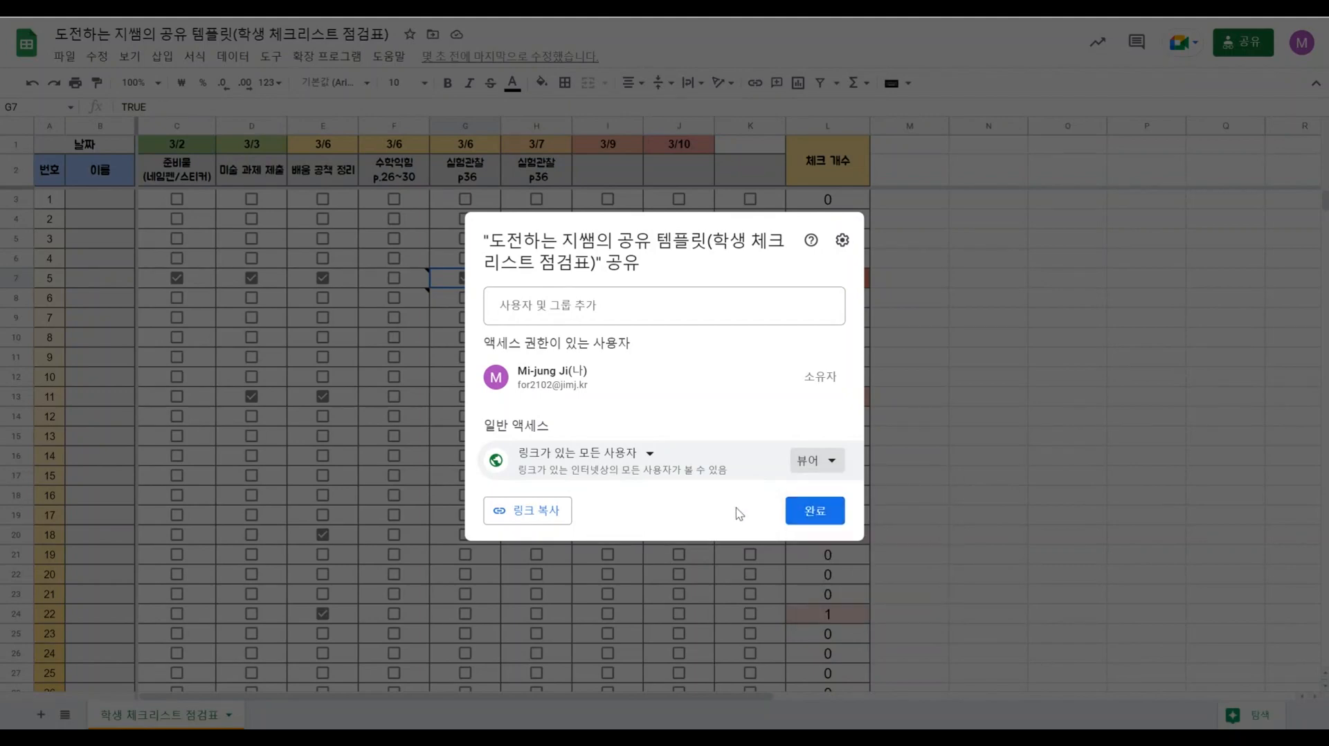
pyautogui.click(844, 516)
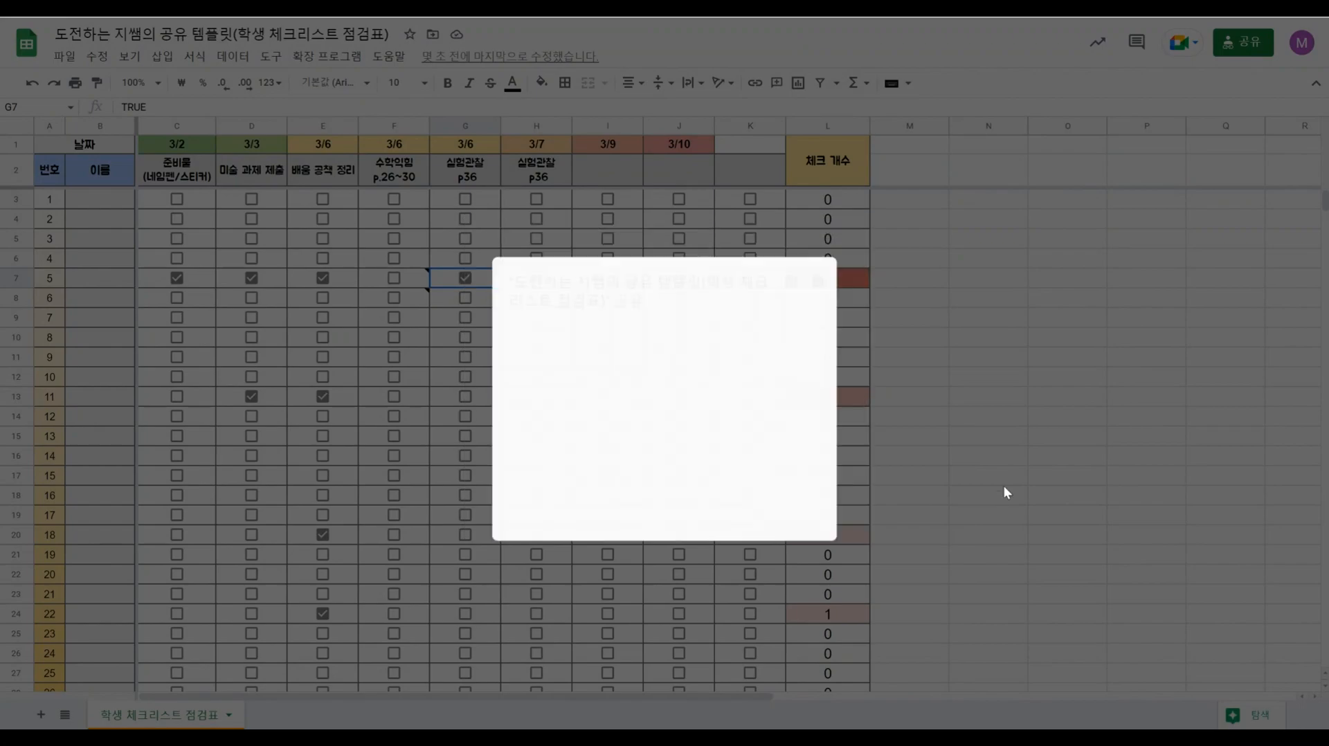
pyautogui.click(1005, 482)
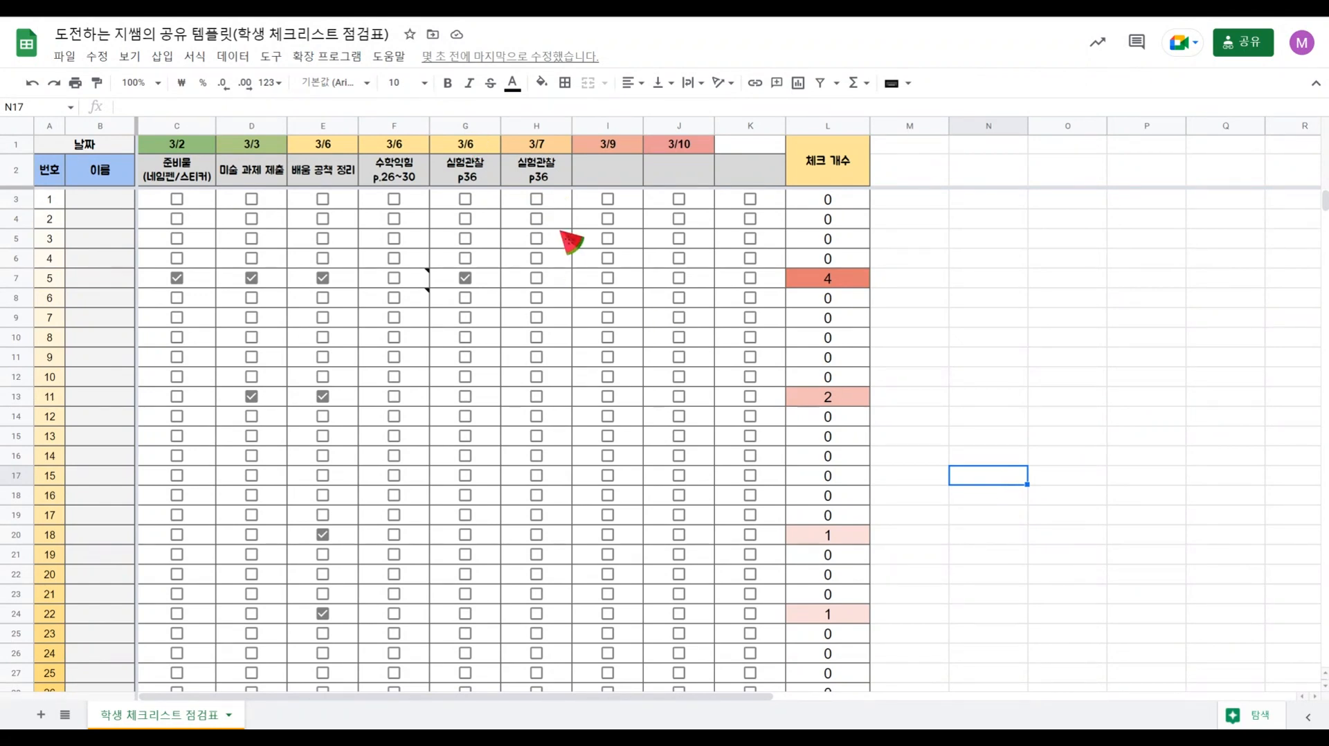
# Step: Tick the 3/6 실험관찰 p36 checkboxes for student numbers 1 and 2 and fill the ticked state down G3:G32
pyautogui.click(467, 200)
pyautogui.click(467, 220)
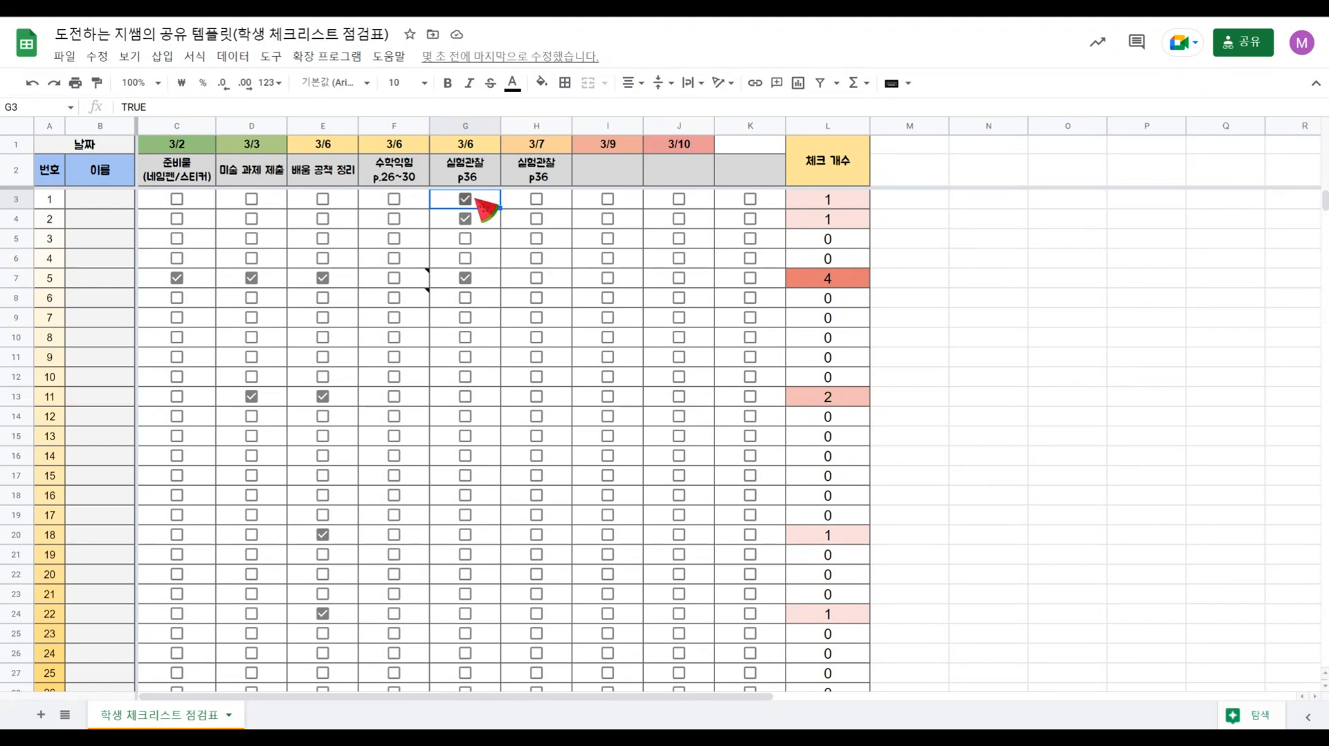
pyautogui.moveTo(503, 315); pyautogui.dragTo(507, 627)
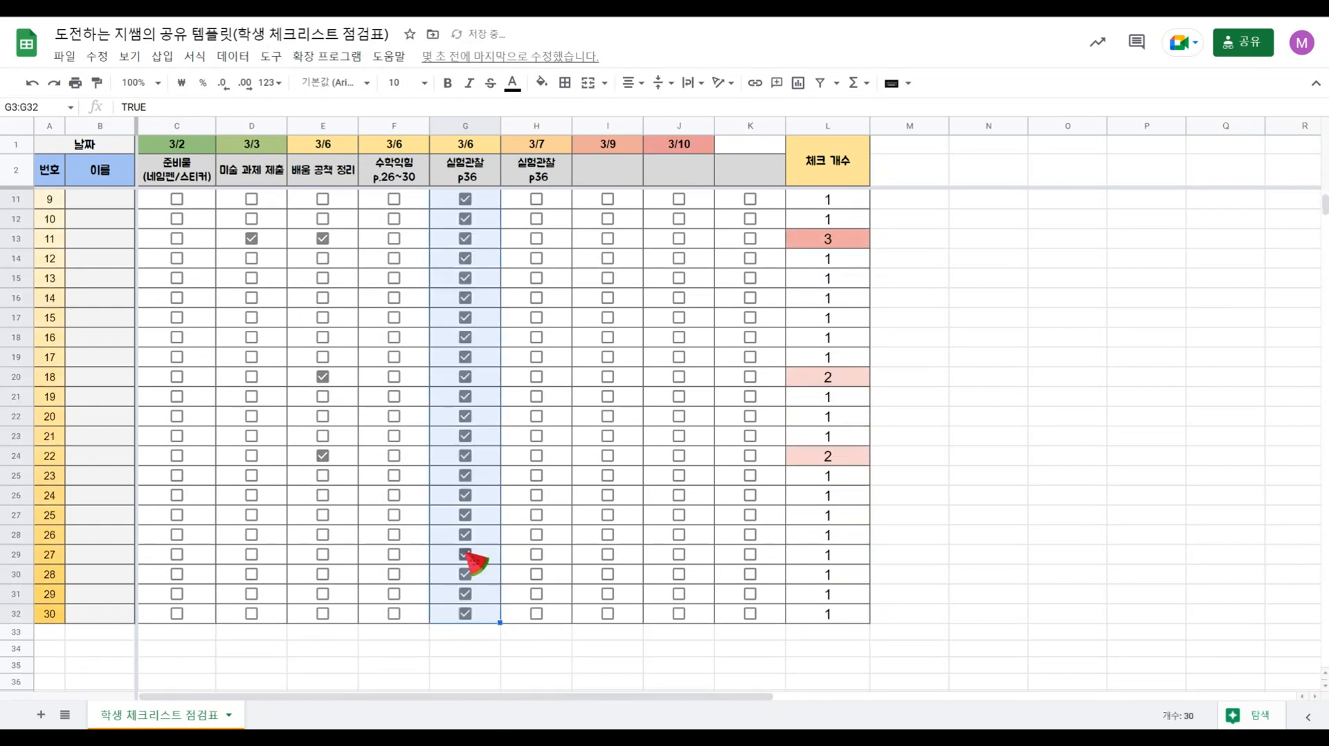
# Step: Clear the 3/6 실험관찰 p36 checkboxes for student numbers 27, 23 and 18
pyautogui.click(466, 554)
pyautogui.click(465, 476)
pyautogui.click(466, 377)
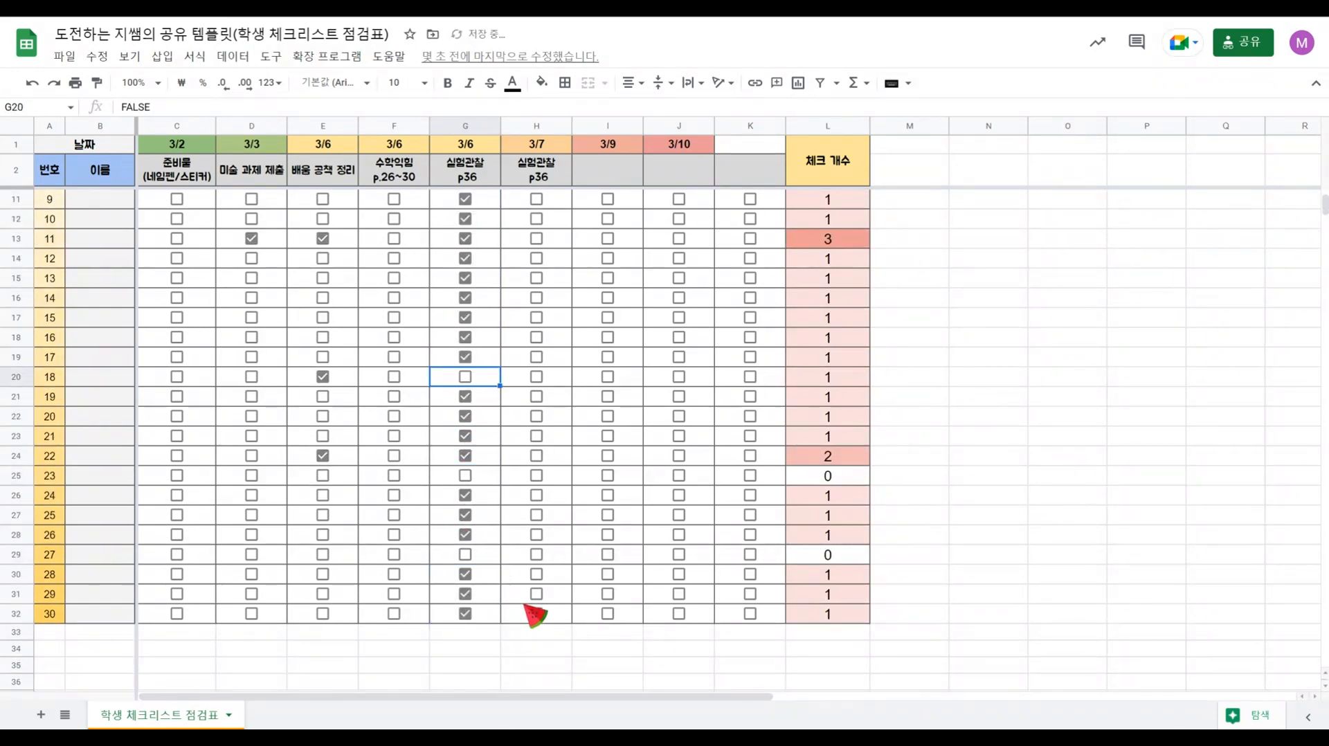
# Step: Tick the 3/7 실험관찰 p36 checkboxes for student numbers 4 and 8
pyautogui.scroll(3, 529, 608)
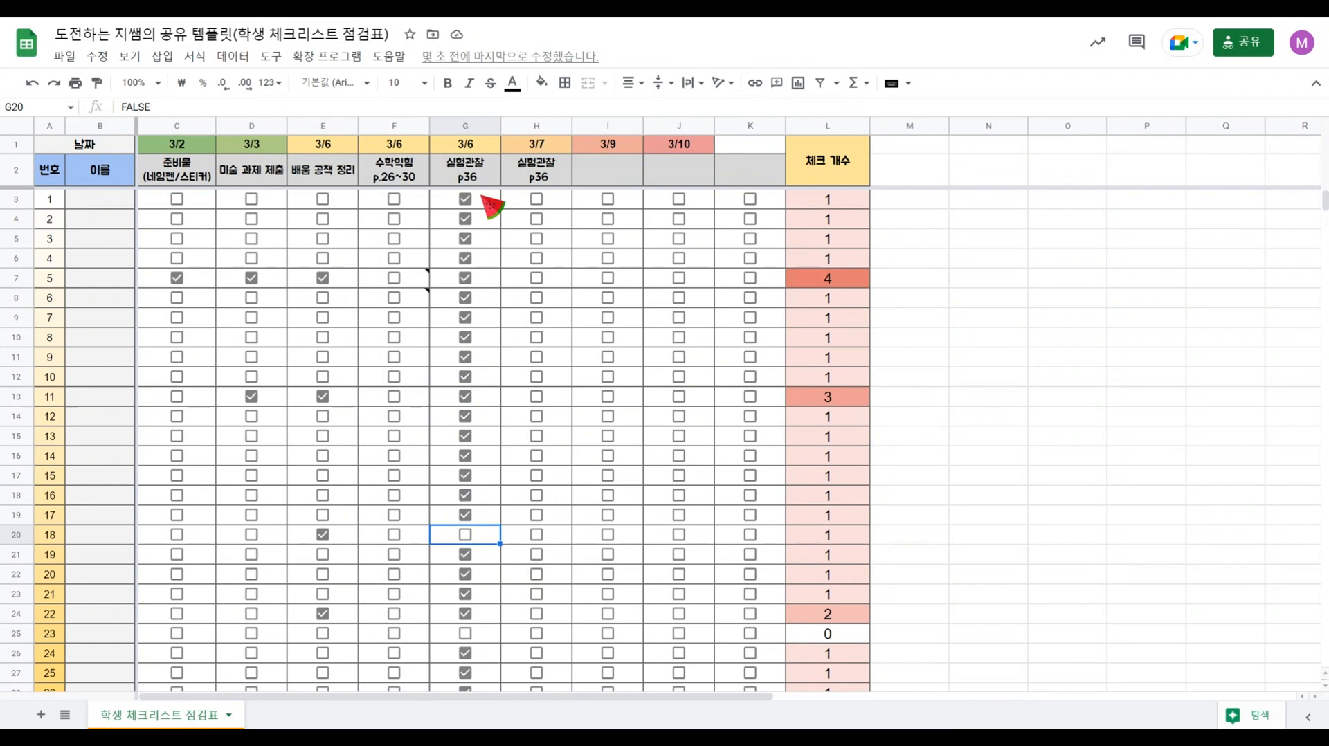
pyautogui.doubleClick(538, 146)
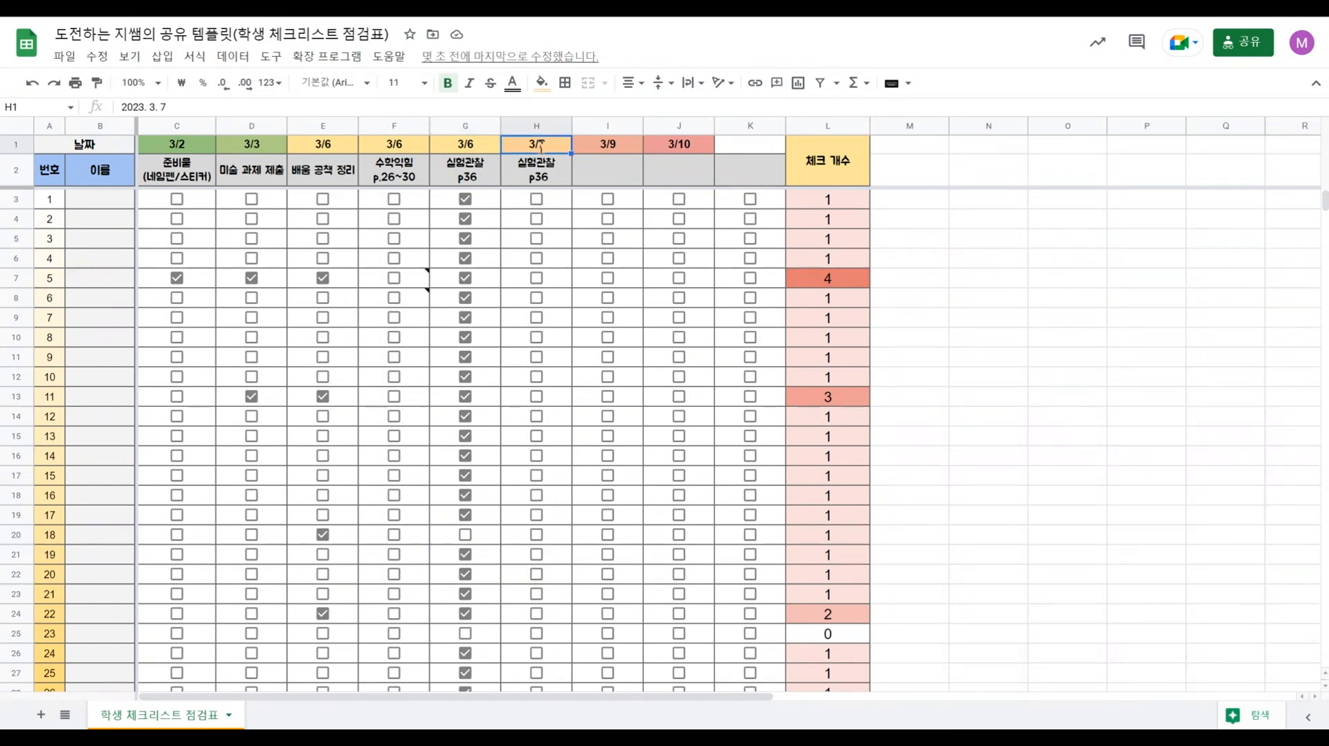
pyautogui.click(518, 225)
pyautogui.click(551, 181)
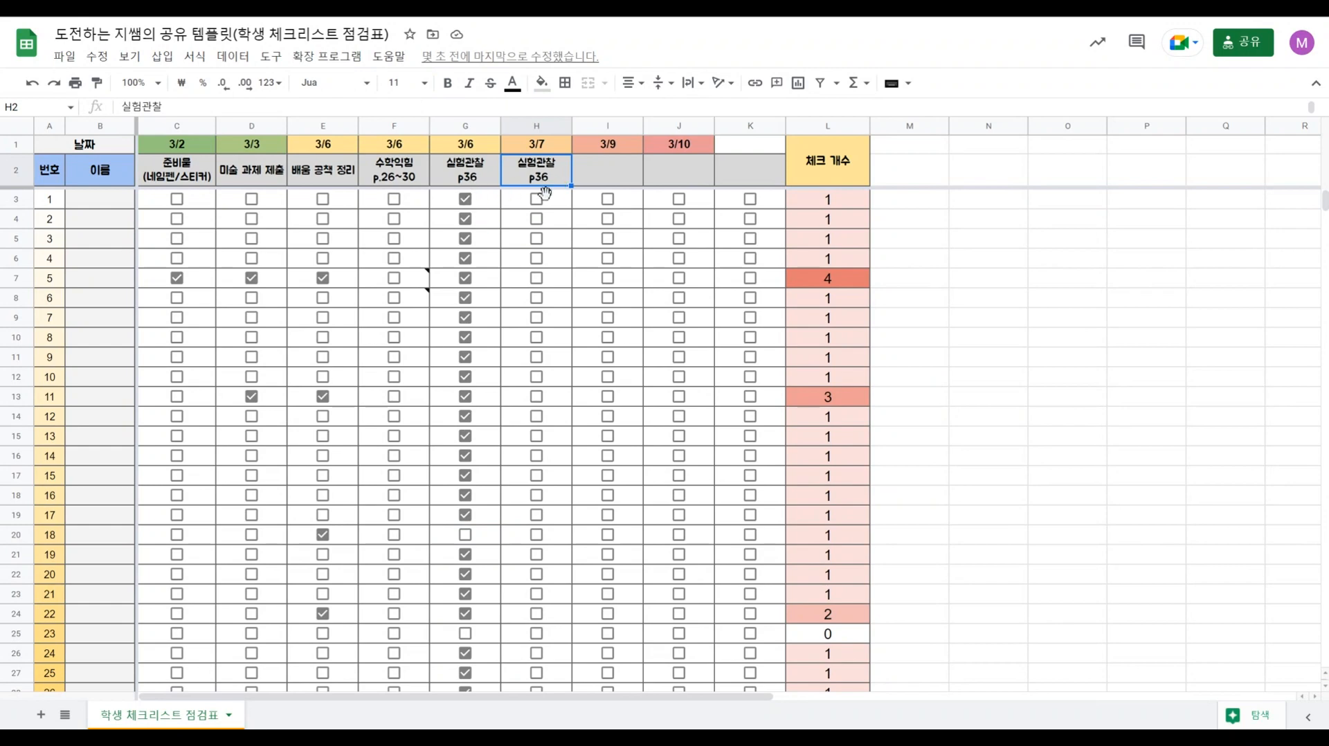
pyautogui.click(537, 259)
pyautogui.click(537, 337)
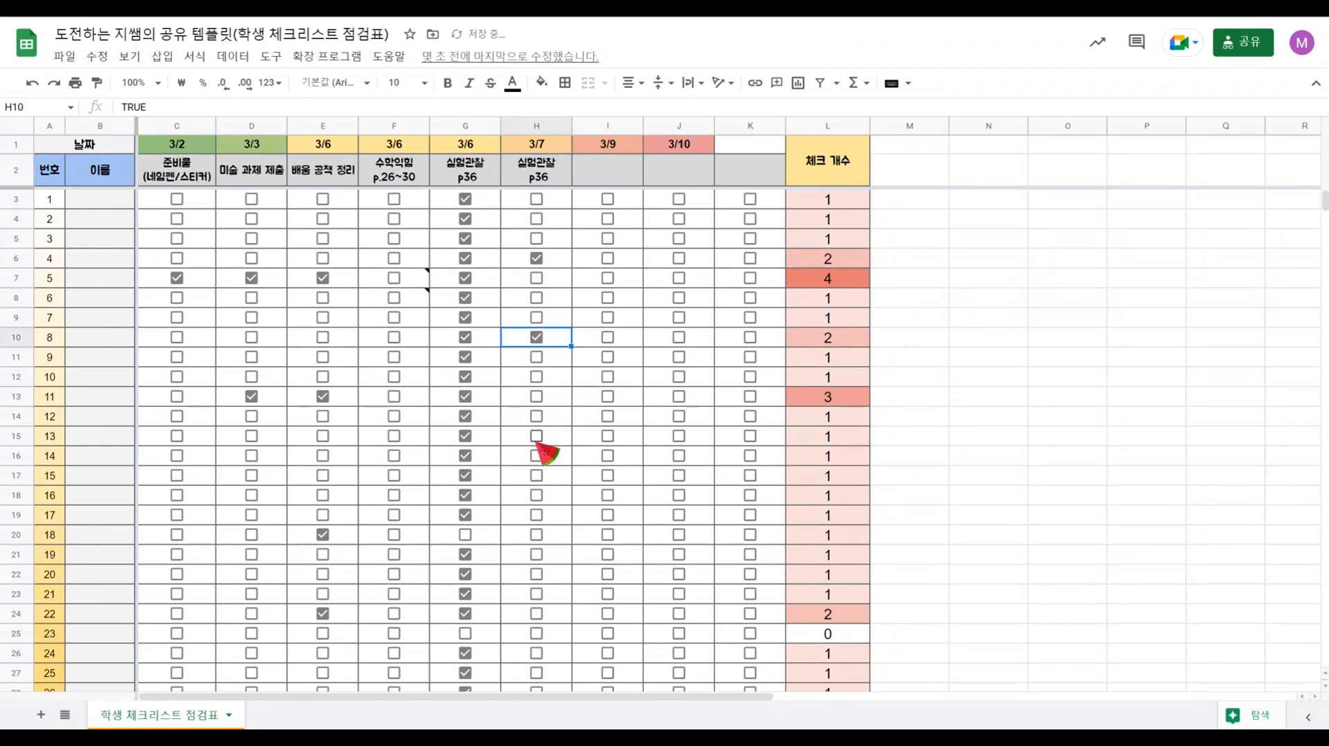
# Step: Tick the 3/7 실험관찰 p36 checkbox for student number 13
pyautogui.click(537, 436)
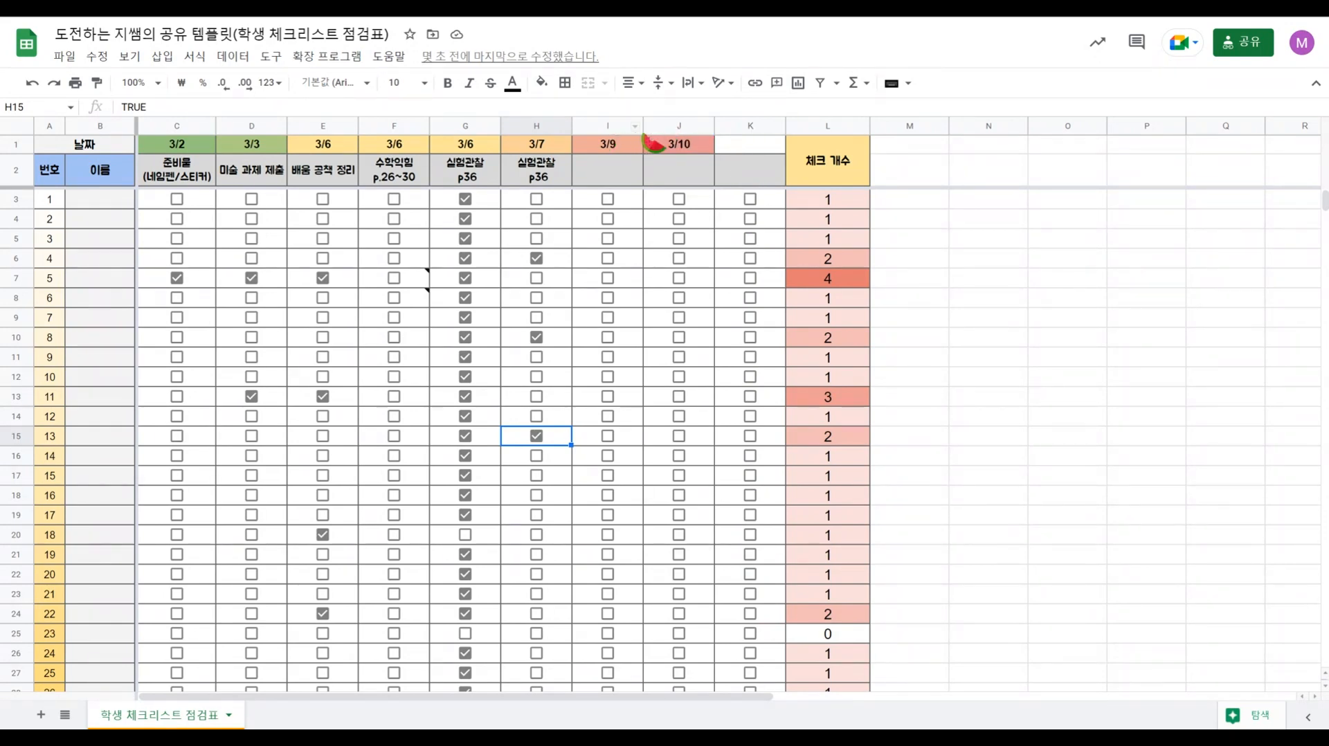
# Step: Insert two columns to the right of columns I:J
pyautogui.moveTo(608, 125); pyautogui.dragTo(666, 125)
pyautogui.rightClick(666, 126)
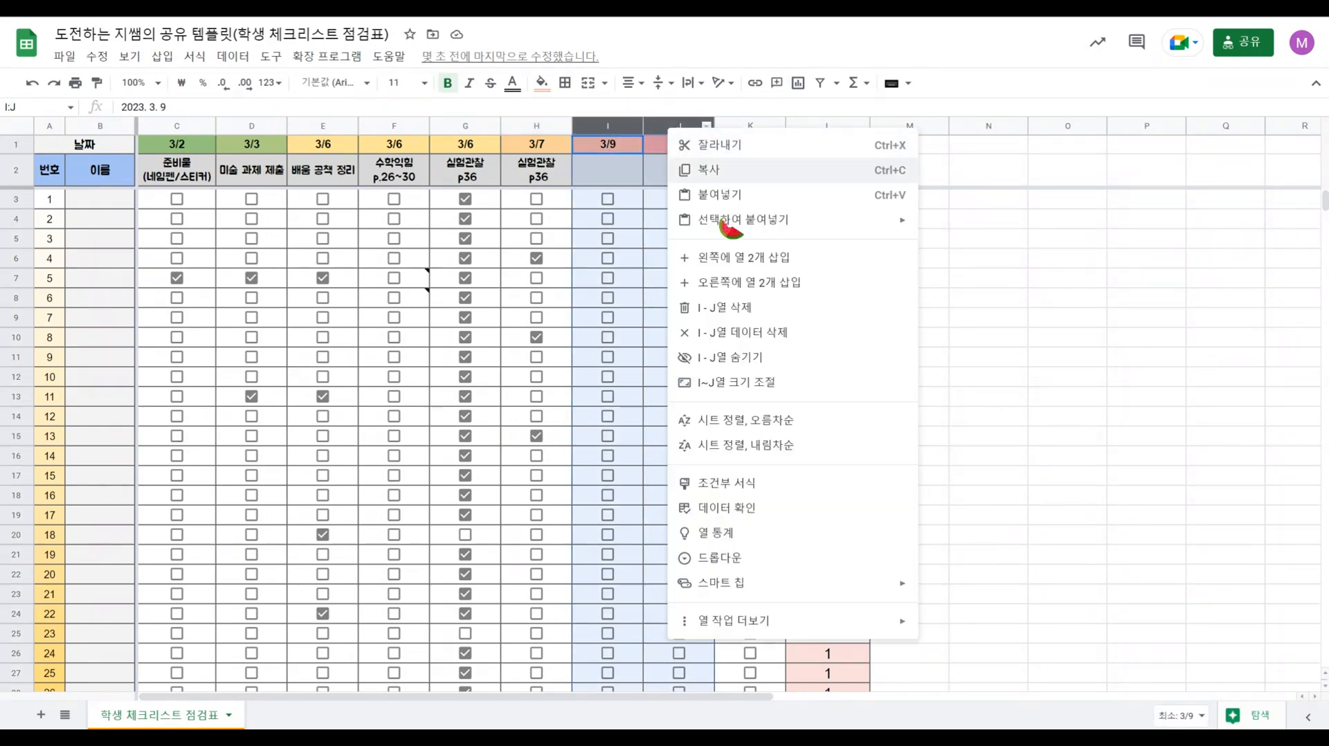
pyautogui.click(753, 287)
pyautogui.click(811, 148)
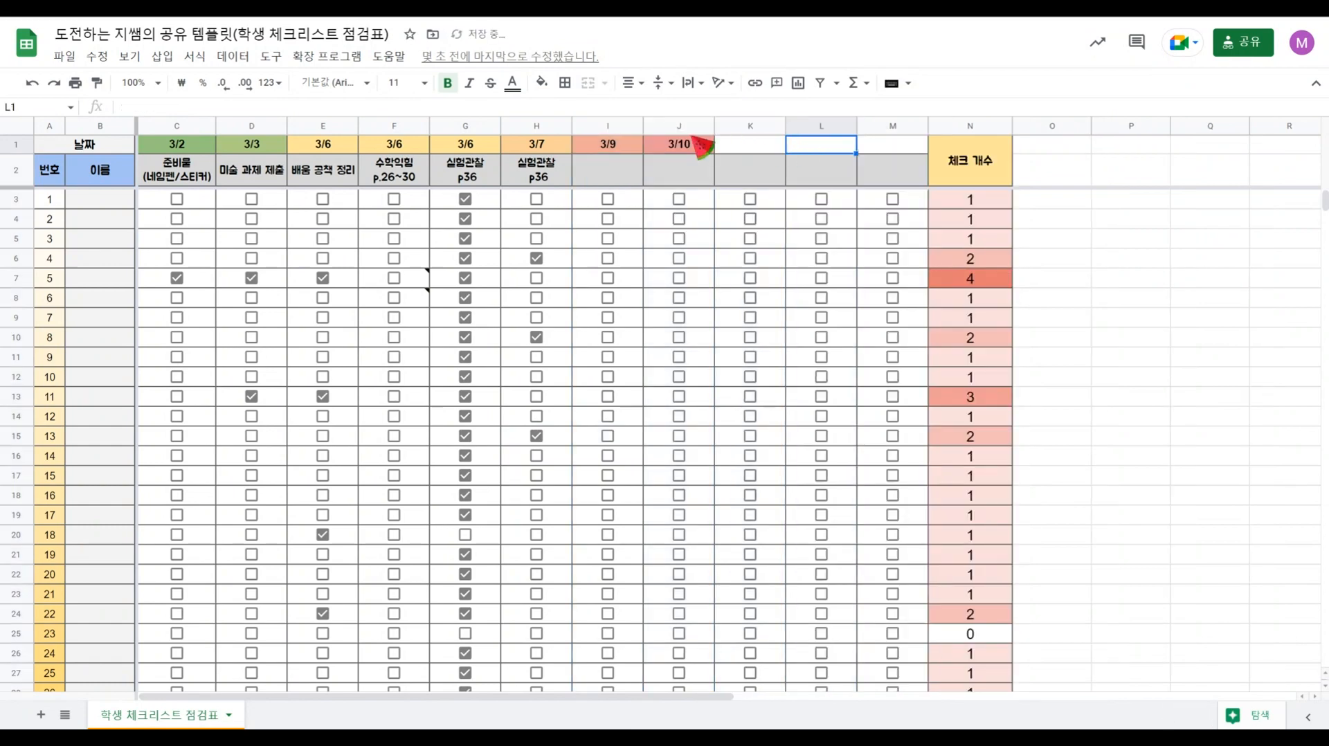
# Step: Insert four more columns to the right of columns I:L
pyautogui.moveTo(607, 125); pyautogui.dragTo(801, 125)
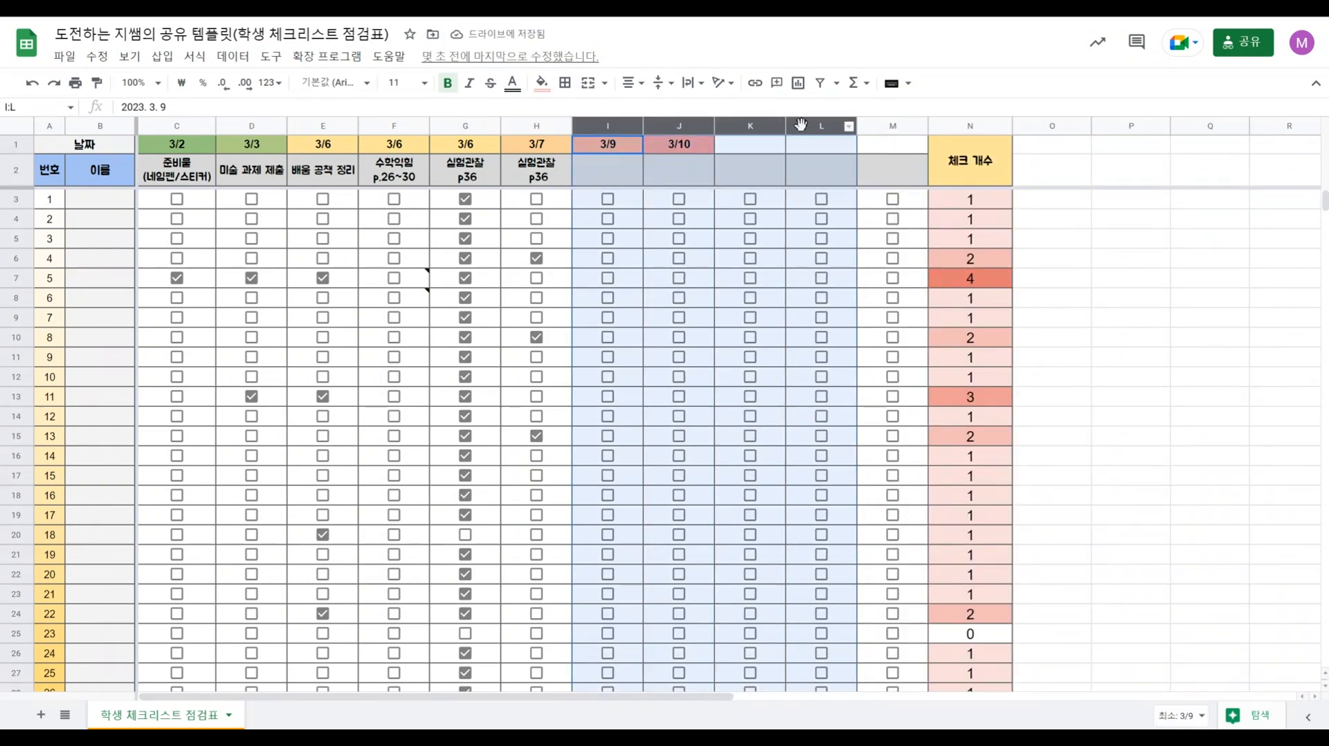
pyautogui.rightClick(801, 125)
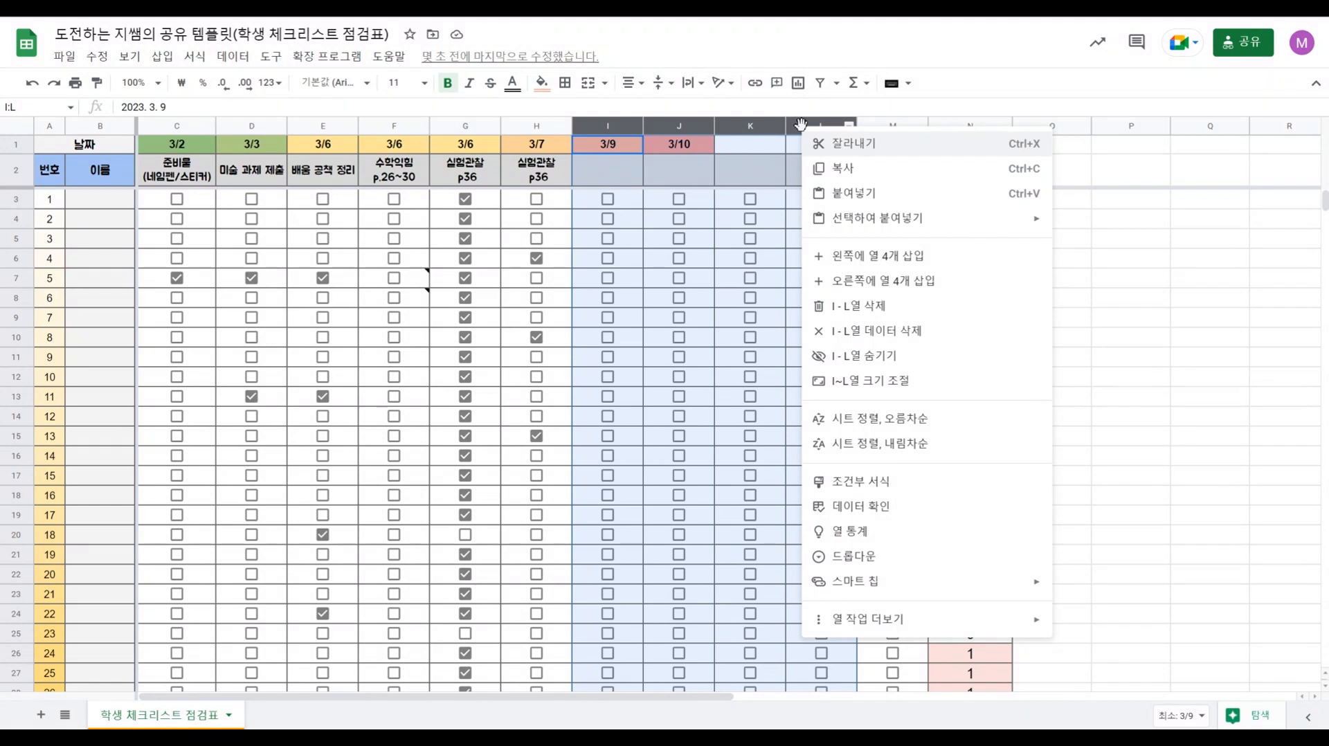
pyautogui.click(869, 283)
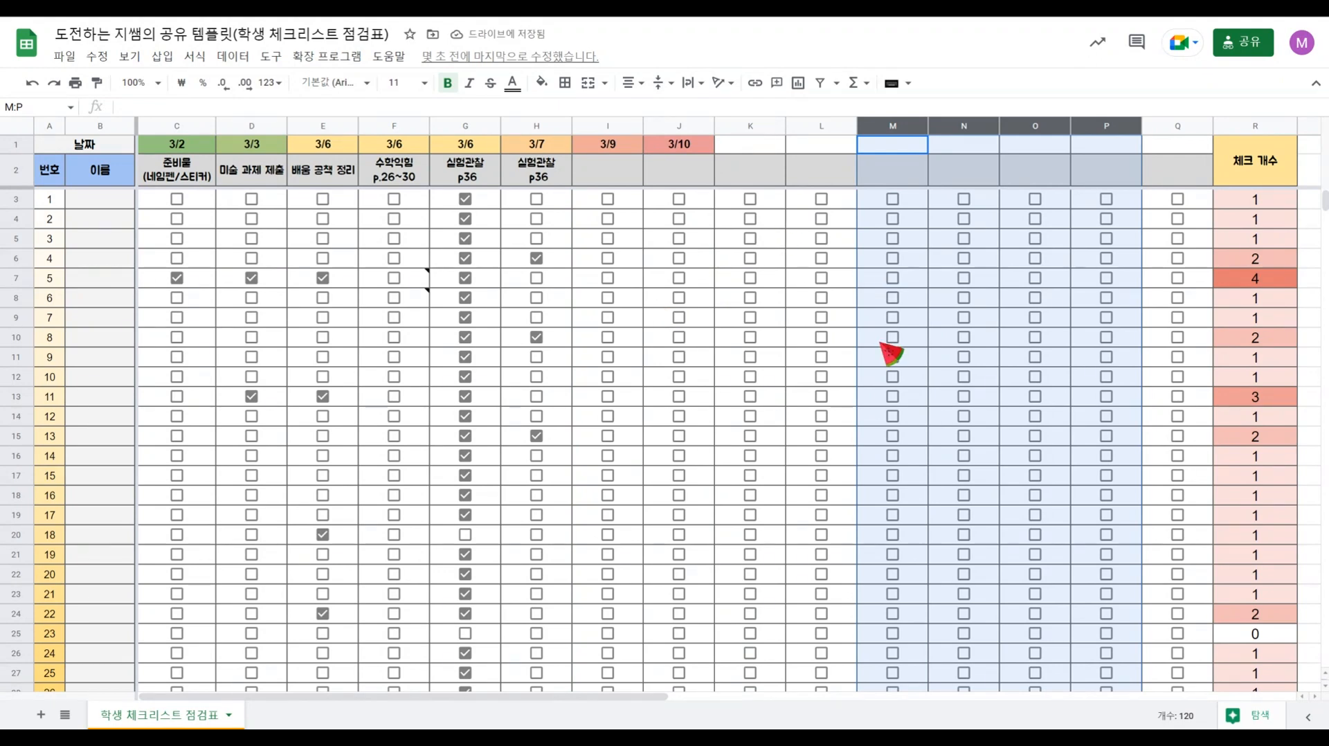
# Step: Extend the date series from 3/10 in J1 across K1:P1, ending at 3/16
pyautogui.click(728, 148)
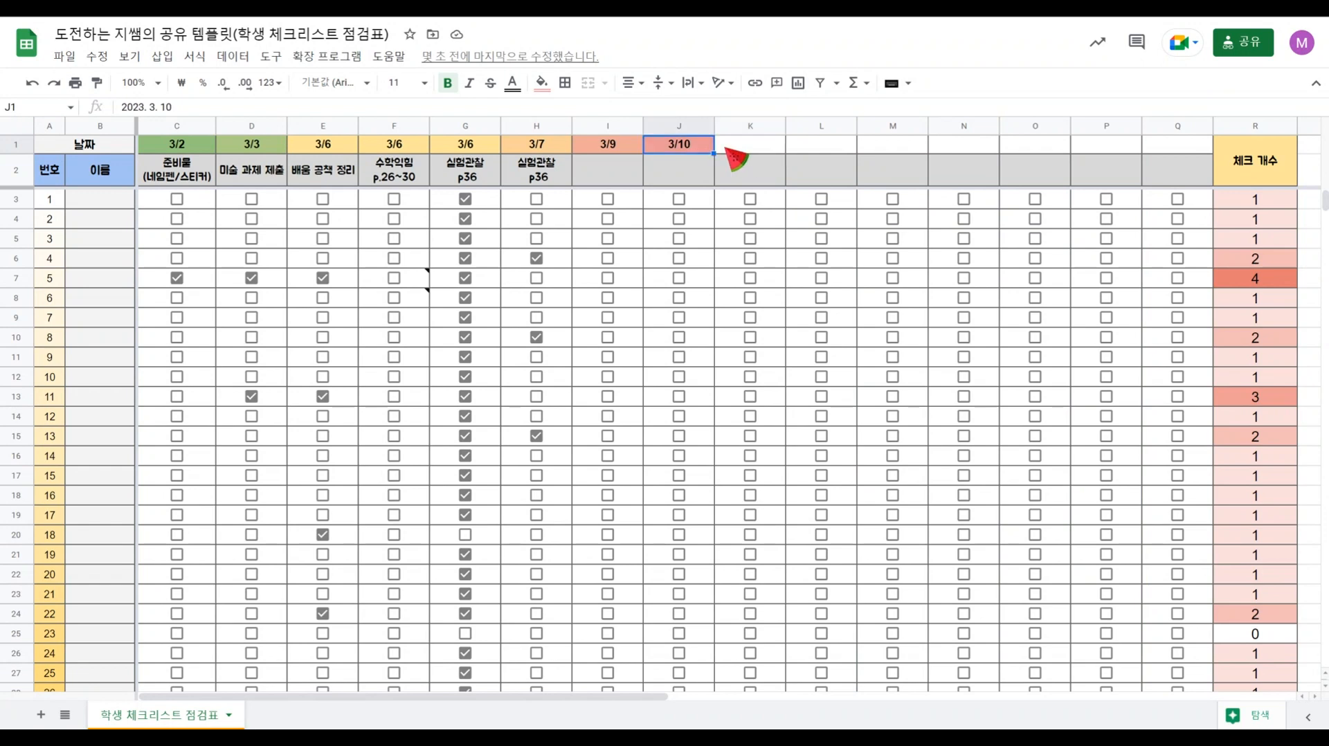
pyautogui.doubleClick(751, 147)
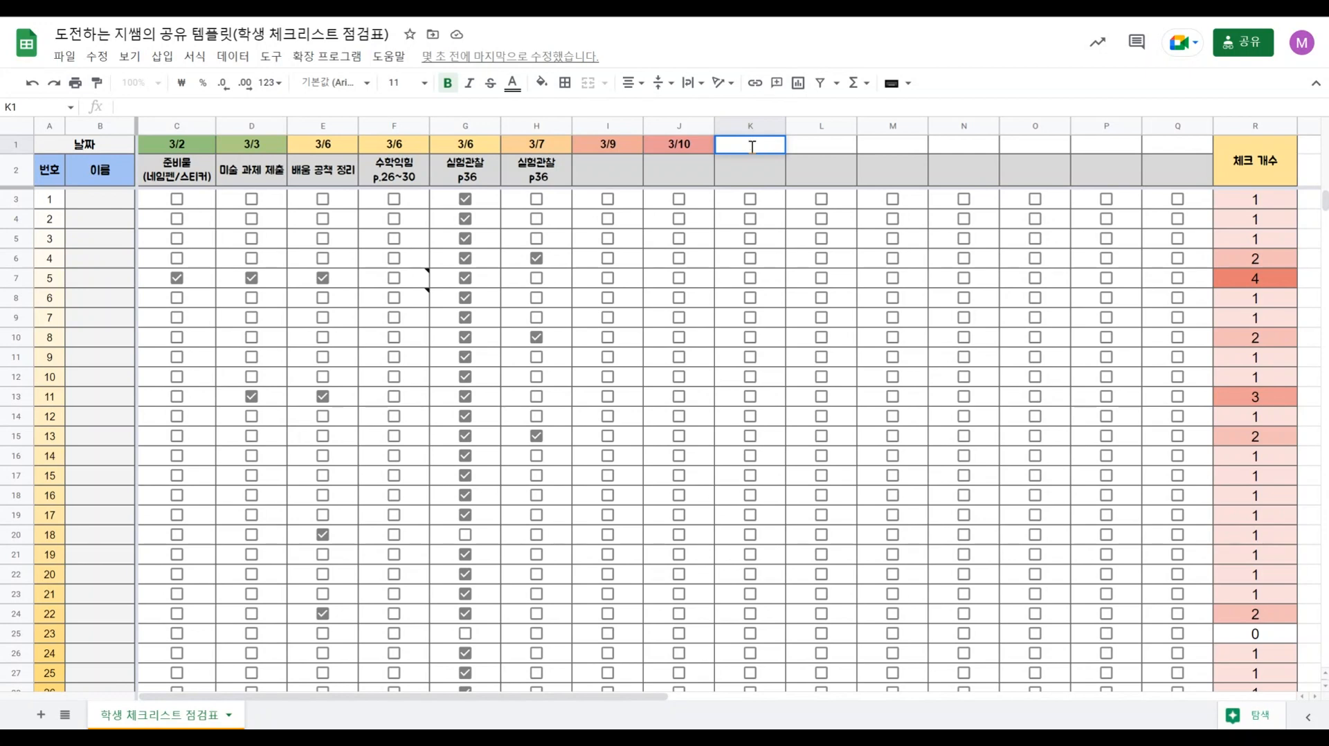
pyautogui.click(710, 151)
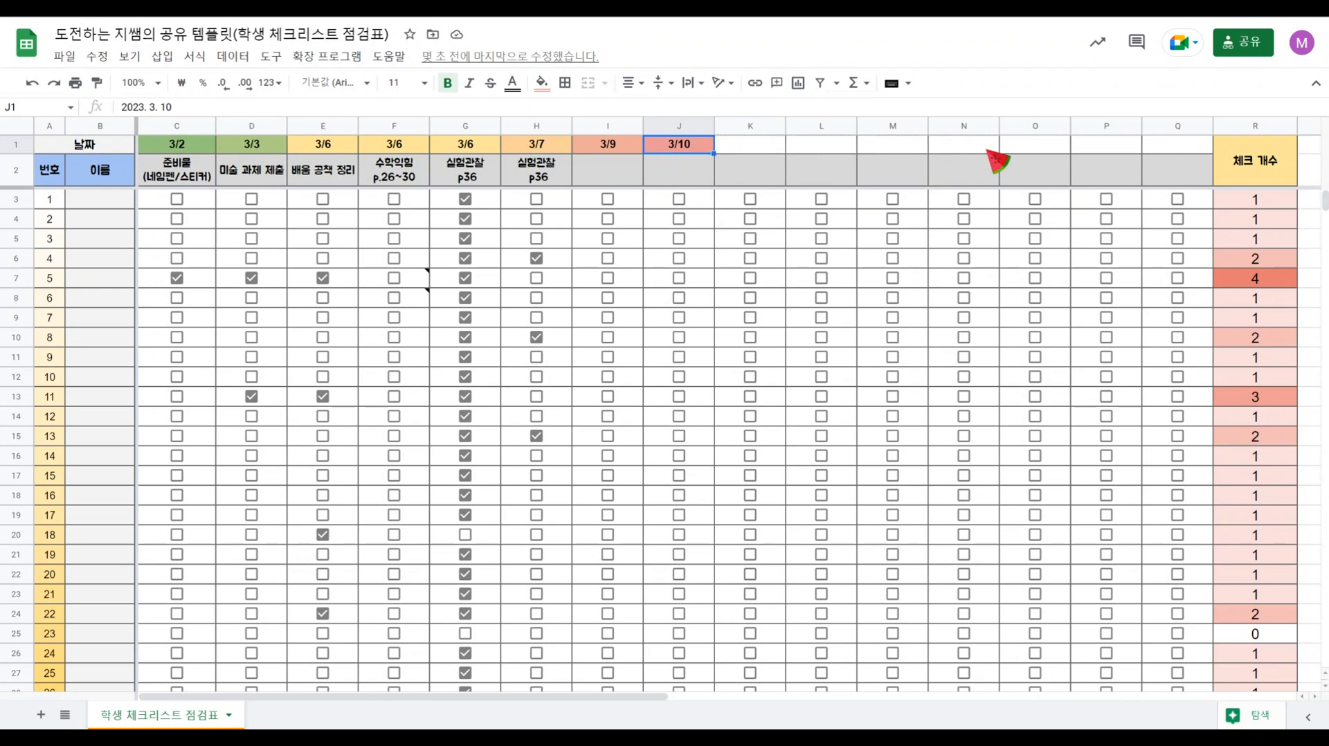
pyautogui.moveTo(1090, 149); pyautogui.dragTo(1094, 154)
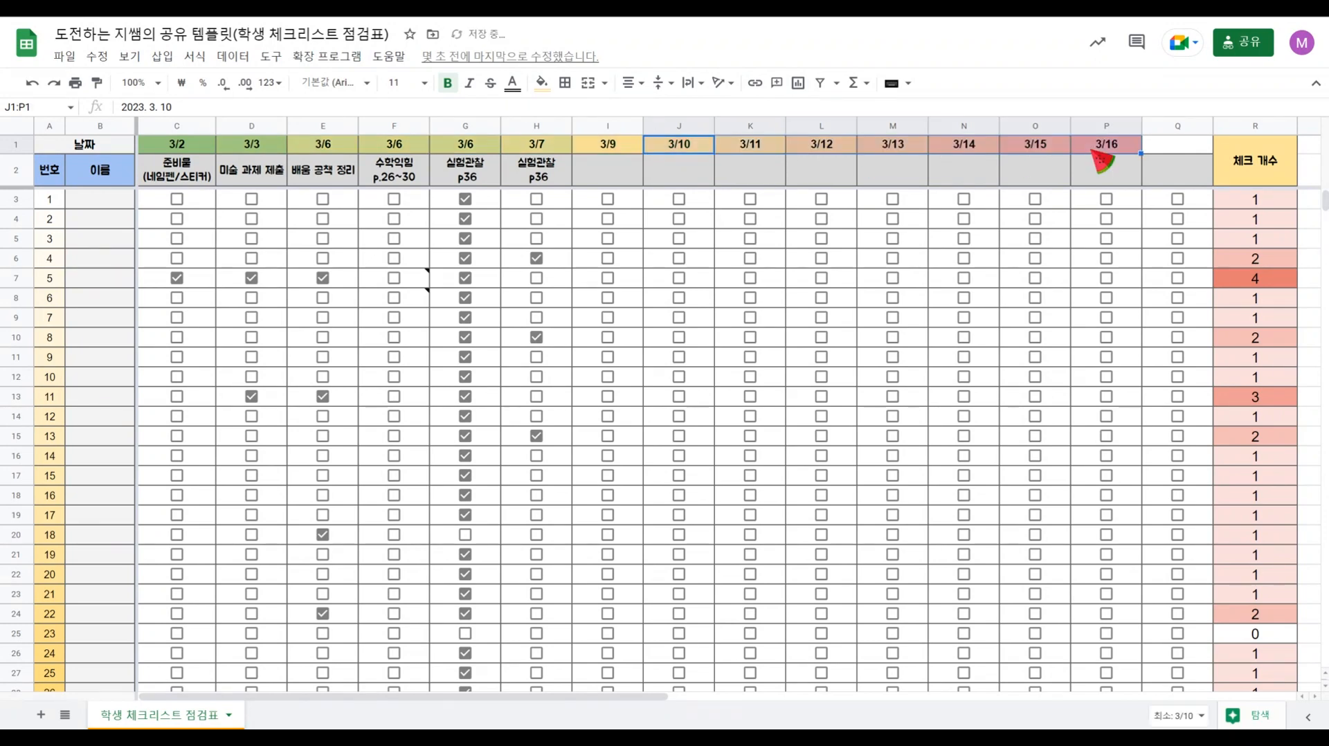
# Step: Change the date in K1 to 3/13 and clear the dates in L1:P1
pyautogui.doubleClick(762, 151)
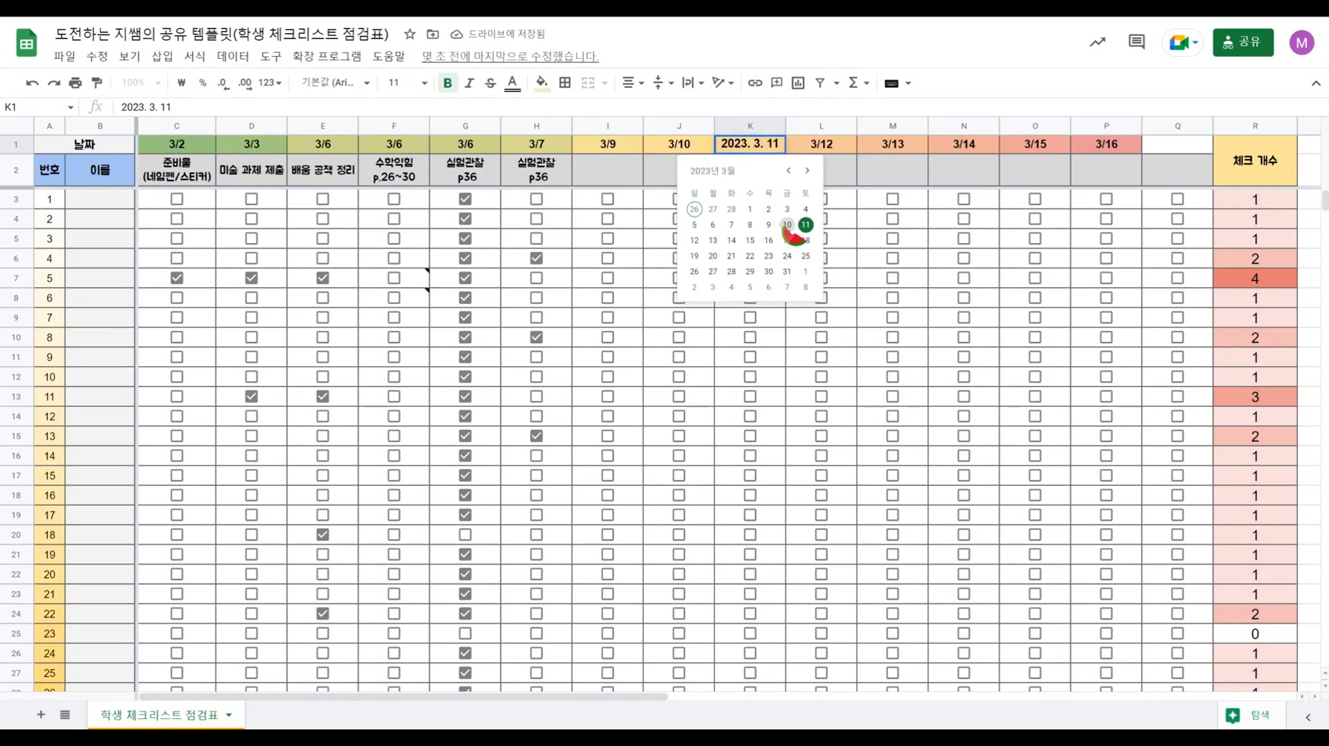
pyautogui.click(713, 241)
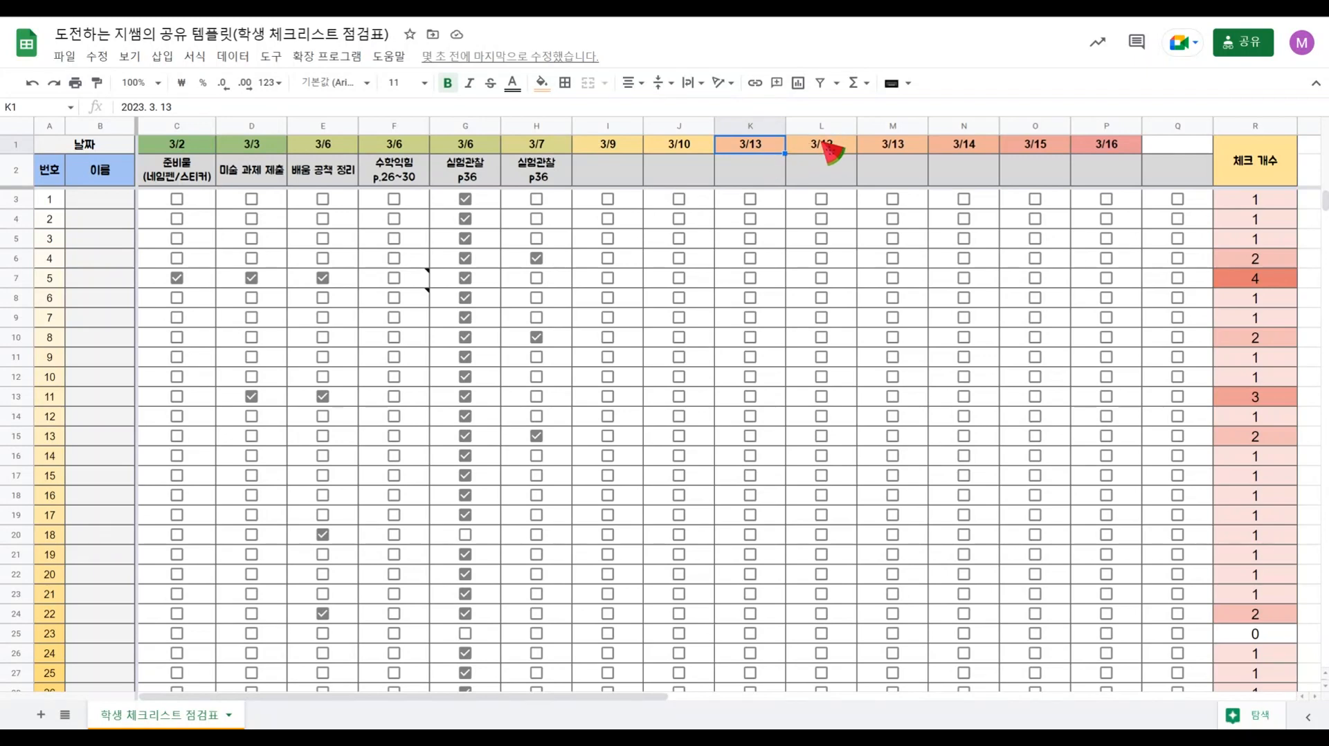
pyautogui.moveTo(831, 157); pyautogui.dragTo(1106, 158)
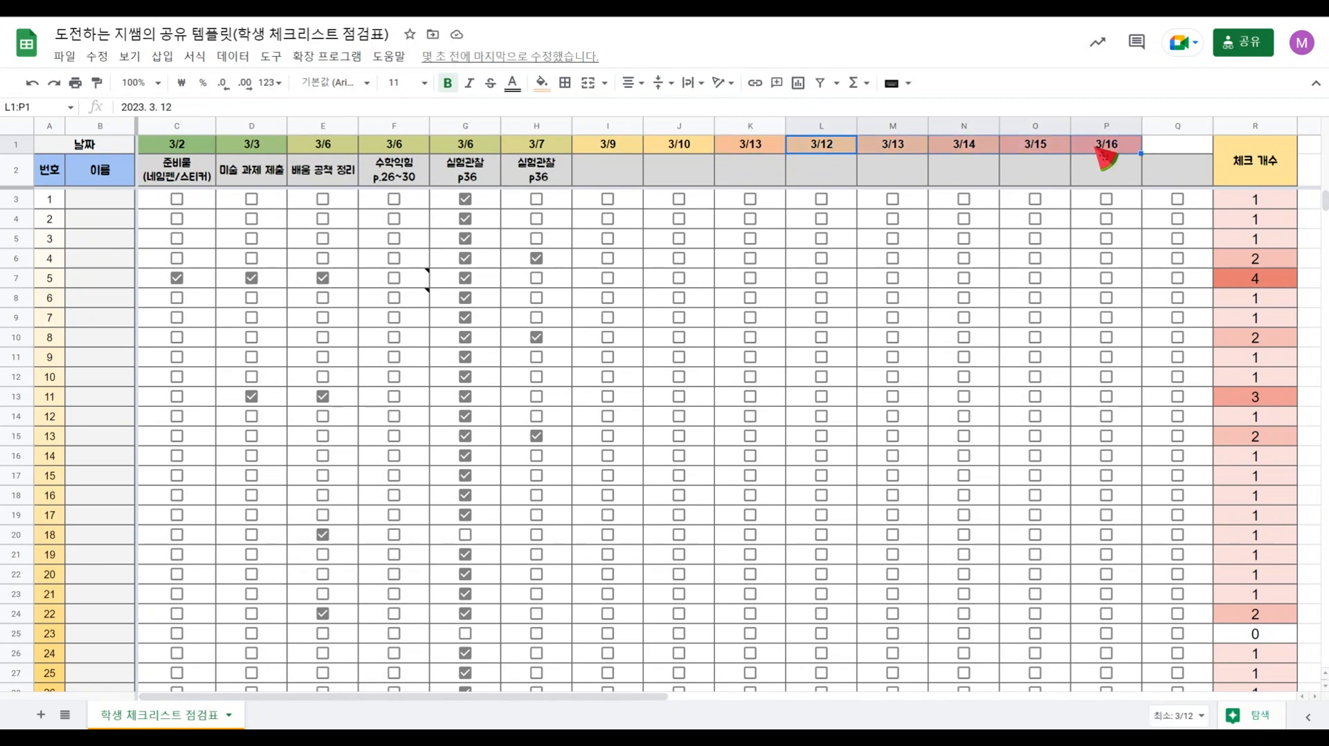
pyautogui.press('Delete')
# Step: Extend the date series from K1 into L1 and set the L1 date to 3/15
pyautogui.click(777, 150)
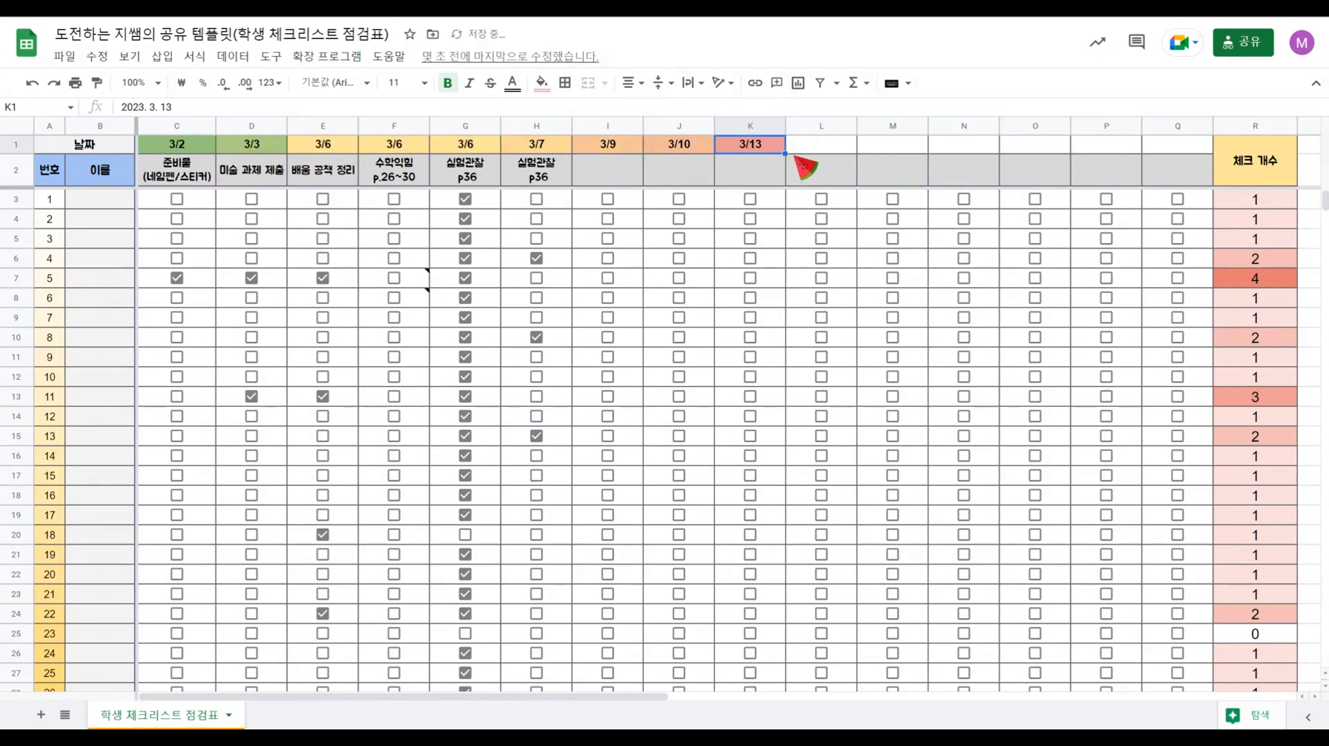
pyautogui.moveTo(836, 152); pyautogui.dragTo(842, 147)
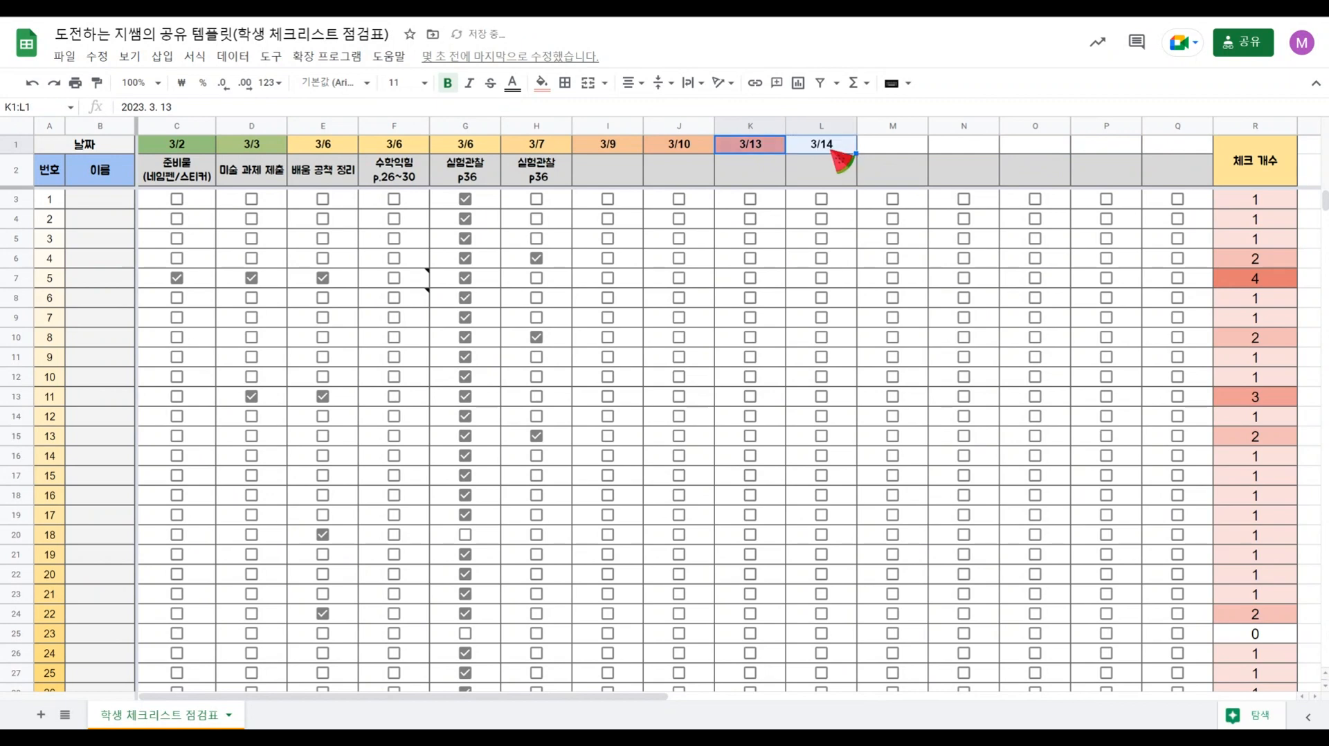
pyautogui.doubleClick(839, 148)
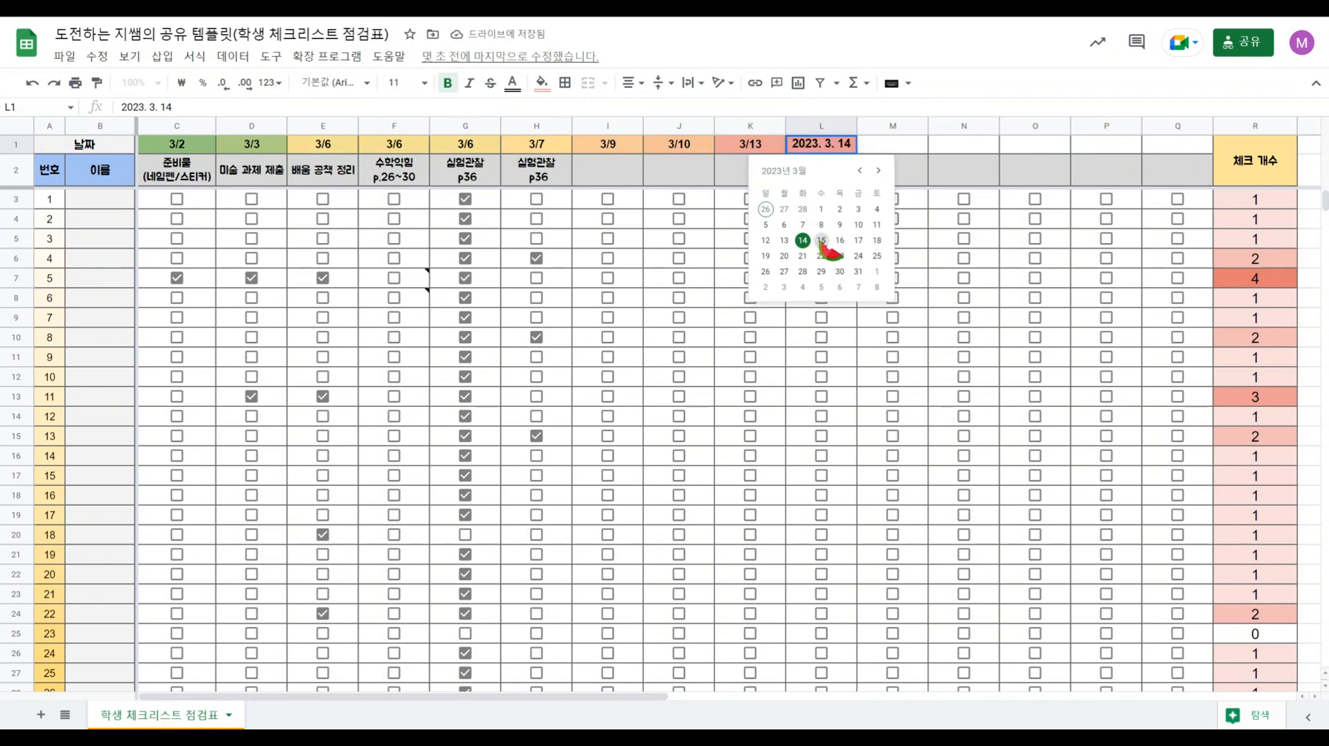
pyautogui.click(822, 240)
pyautogui.press('Tab')
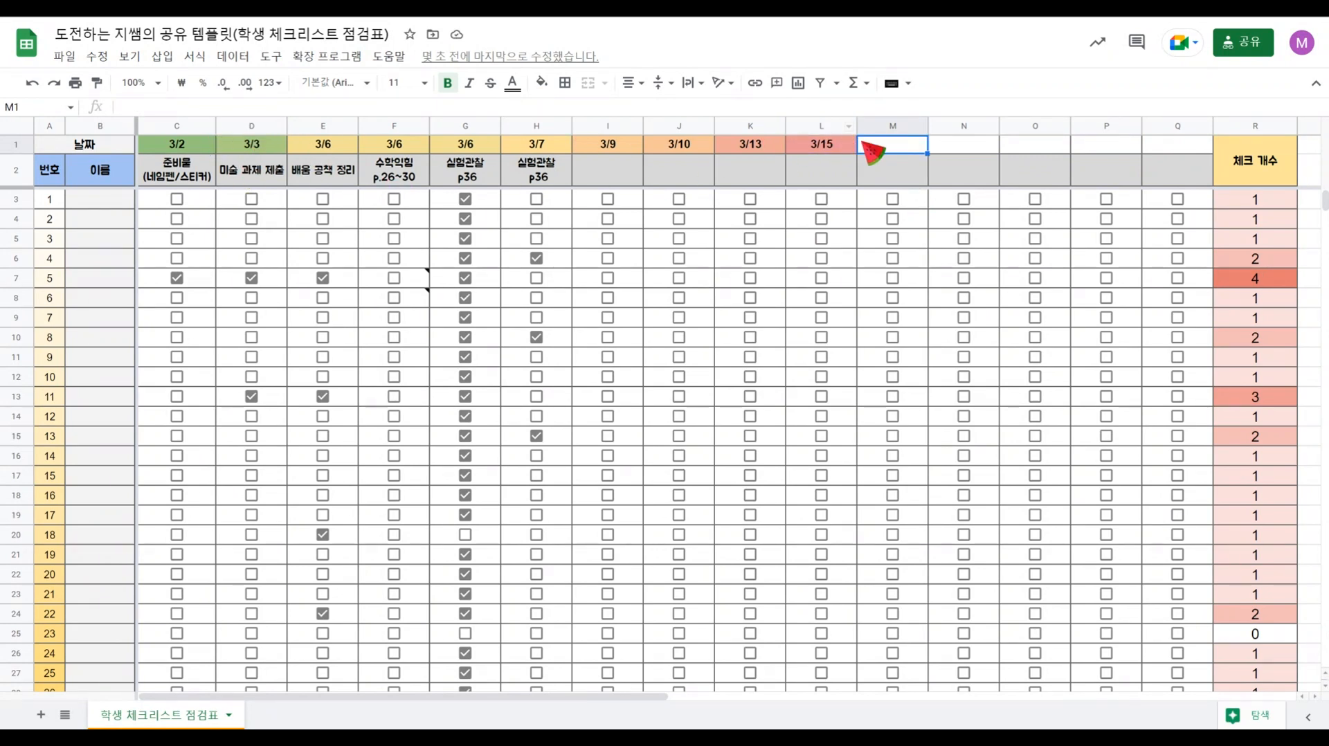
# Step: Repeat the 3/15 date from L1 across M1:N1
pyautogui.click(852, 150)
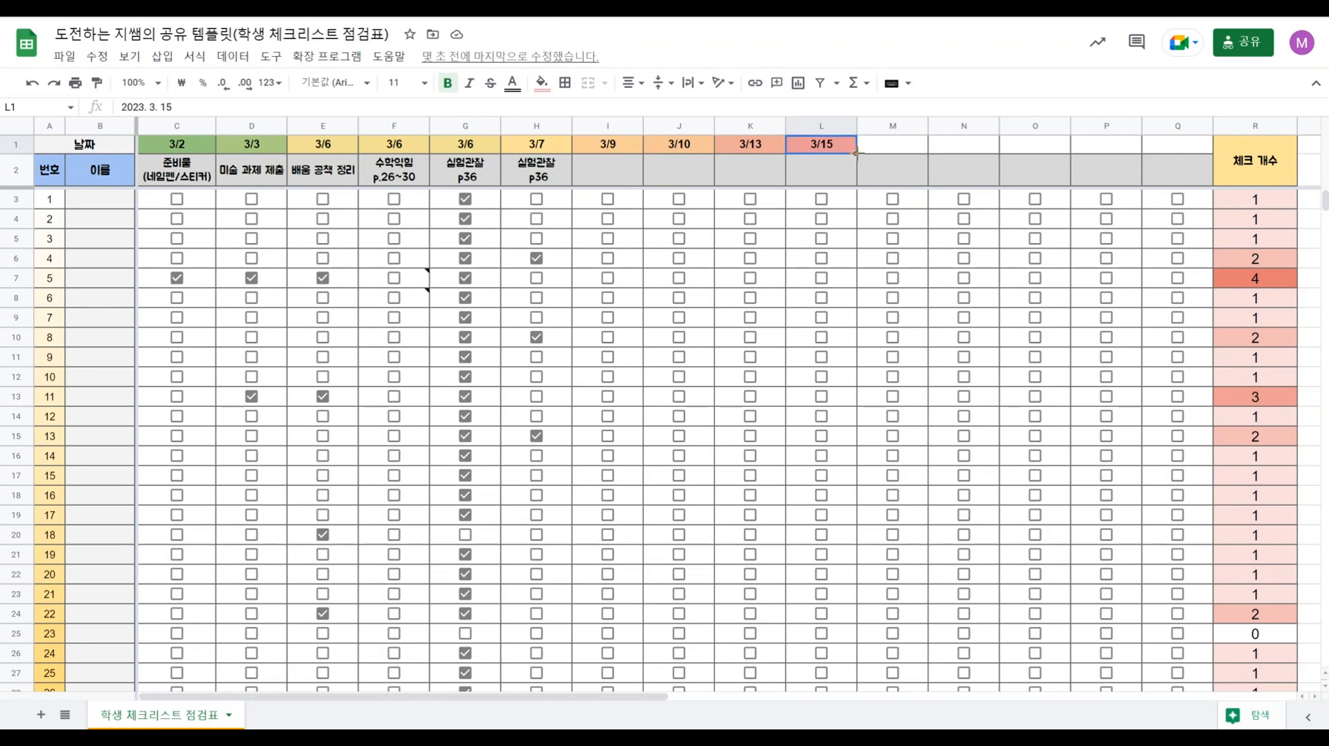
pyautogui.moveTo(967, 150); pyautogui.dragTo(969, 151)
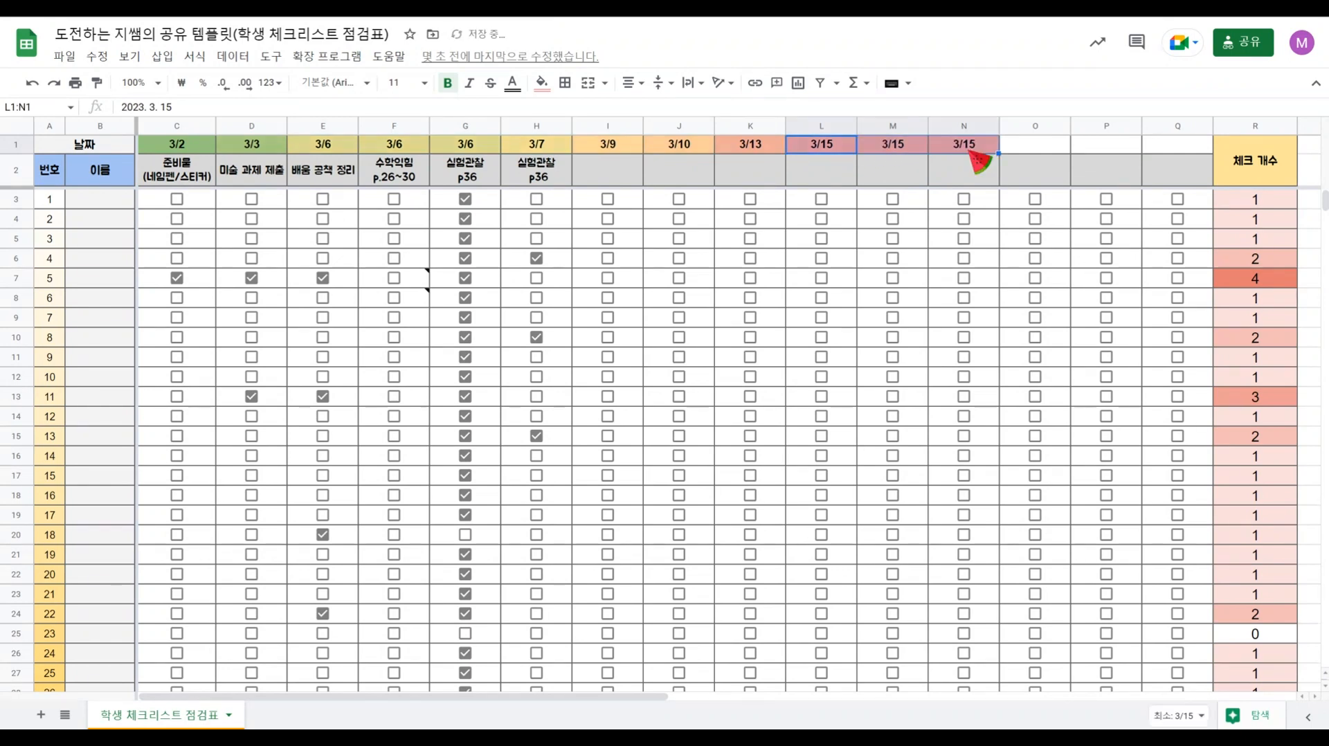
pyautogui.click(976, 147)
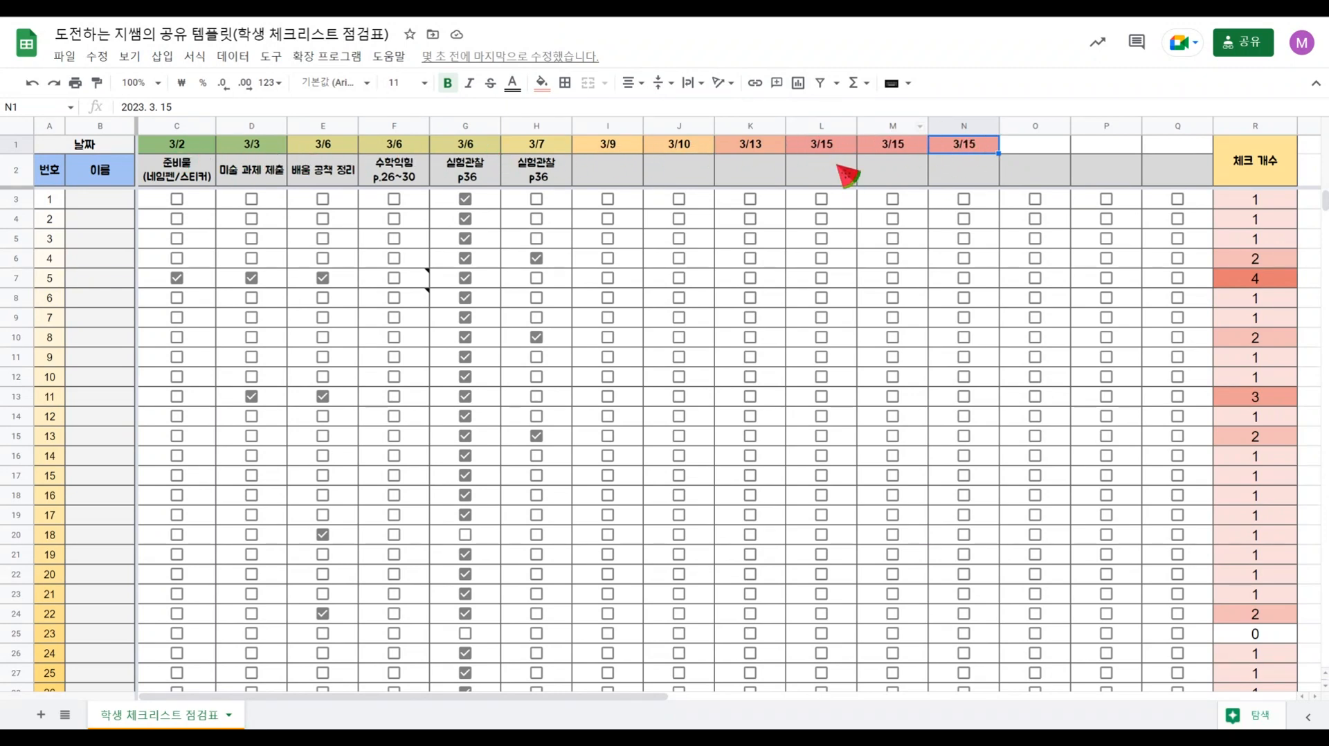
pyautogui.moveTo(821, 147); pyautogui.dragTo(940, 144)
pyautogui.click(936, 172)
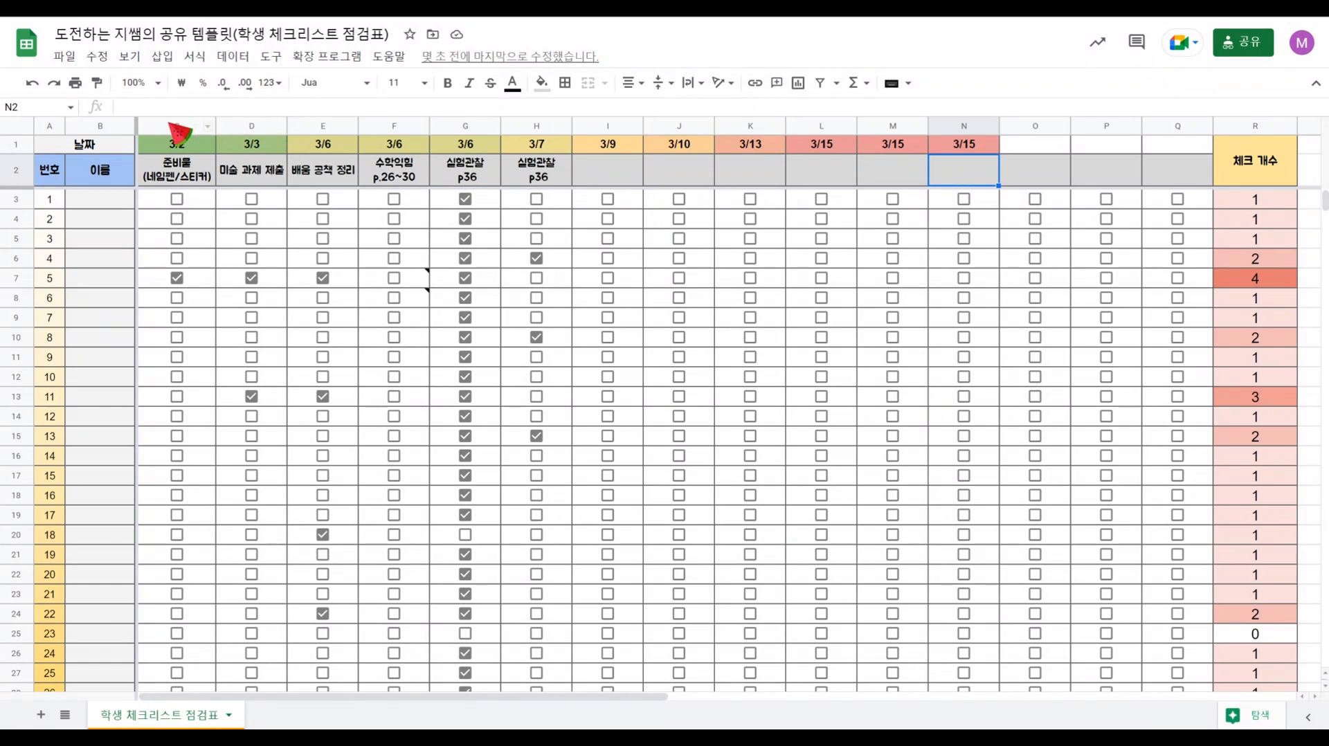
# Step: Narrow columns C through Q together to one smaller uniform width so the whole checklist takes less room
pyautogui.moveTo(177, 126); pyautogui.dragTo(1205, 126)
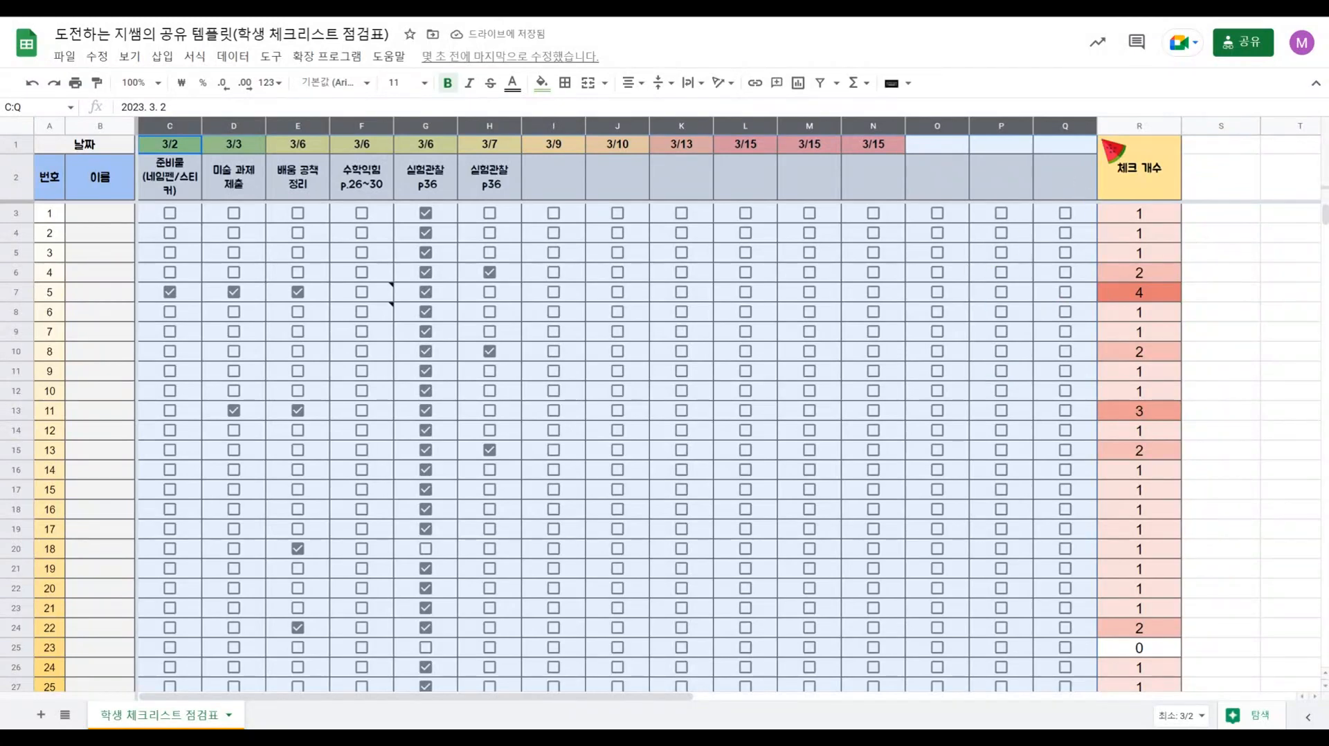
pyautogui.moveTo(1092, 127); pyautogui.dragTo(1081, 128)
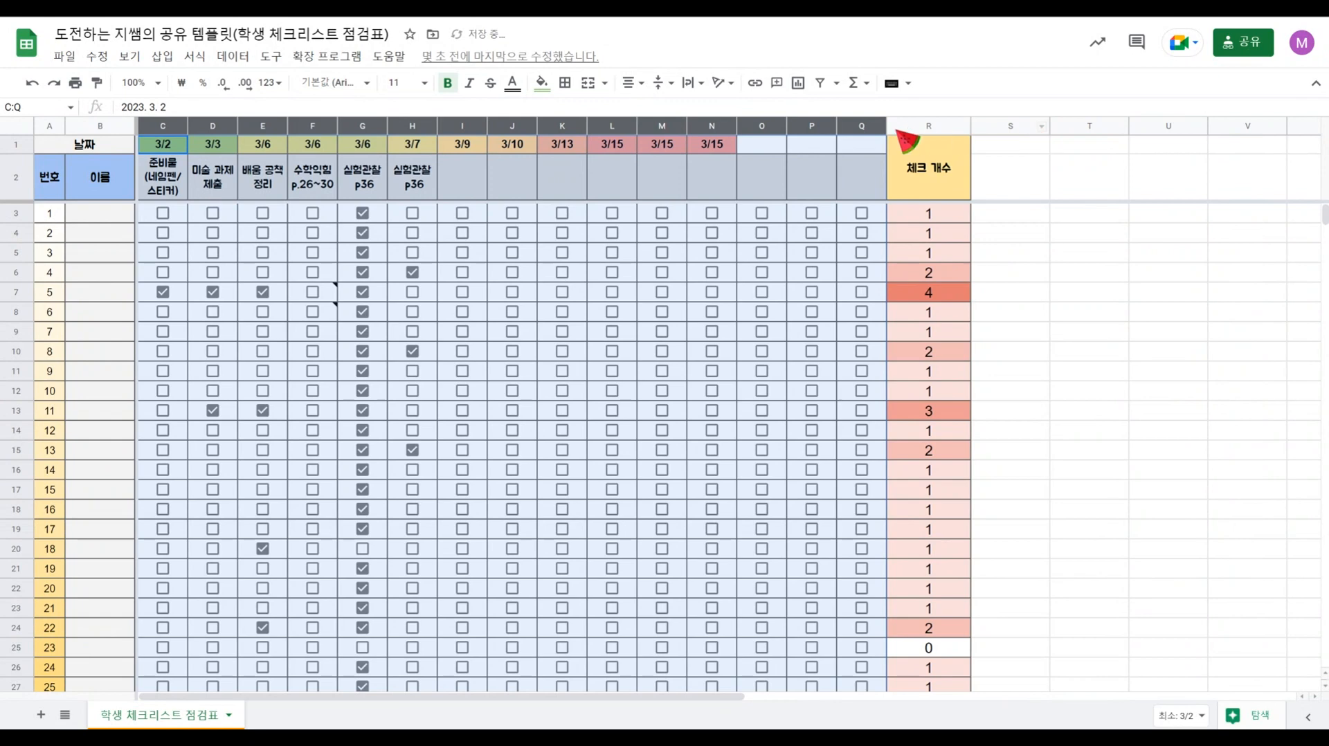
pyautogui.scroll(-3, 556, 431)
pyautogui.scroll(3, 557, 433)
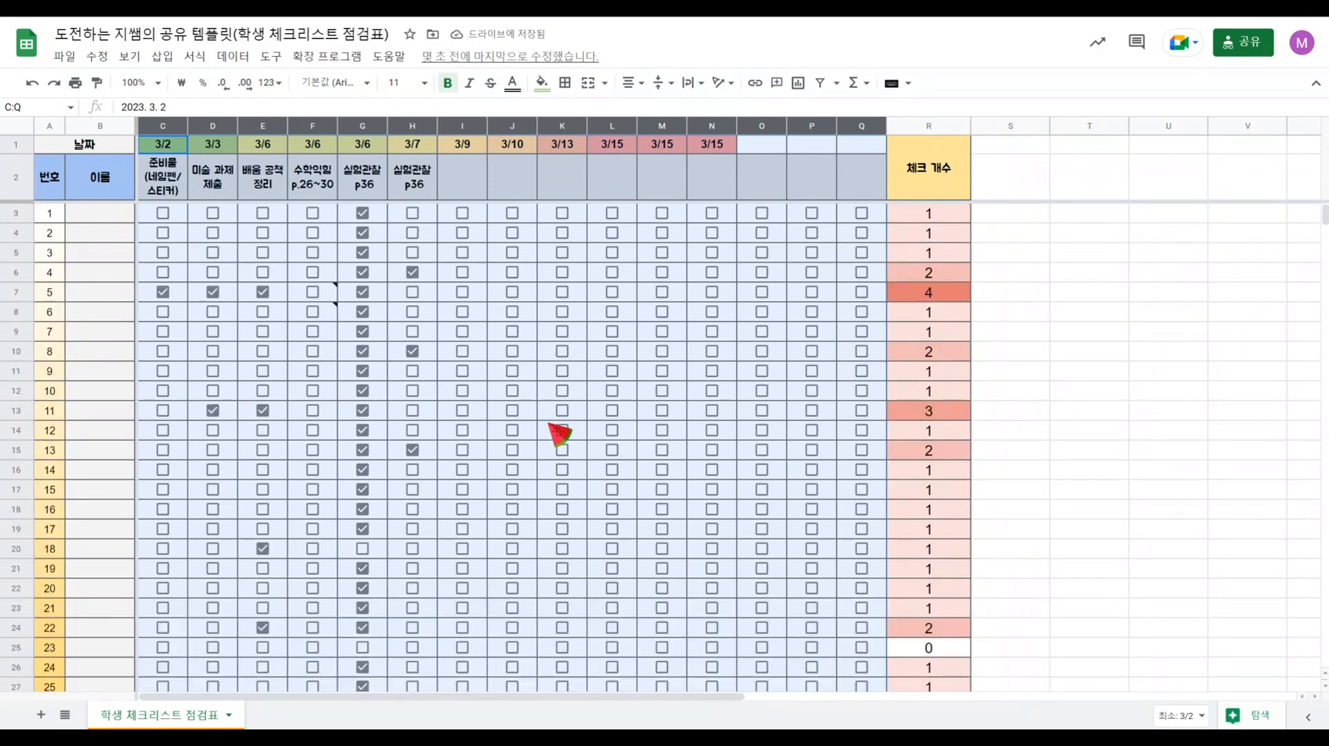
pyautogui.click(1046, 298)
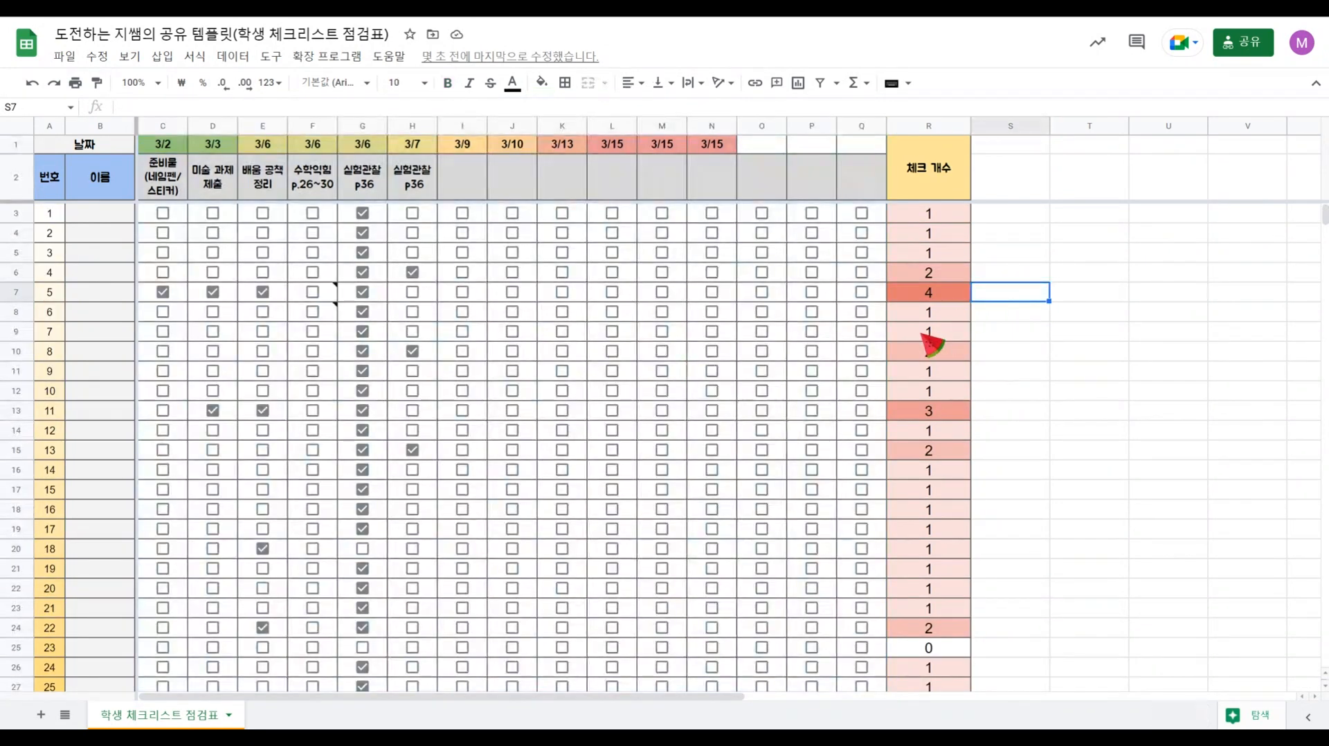
# Step: Rename the sheet as 학생 체크리스트 점검표(3월)
pyautogui.doubleClick(207, 716)
pyautogui.click(217, 720)
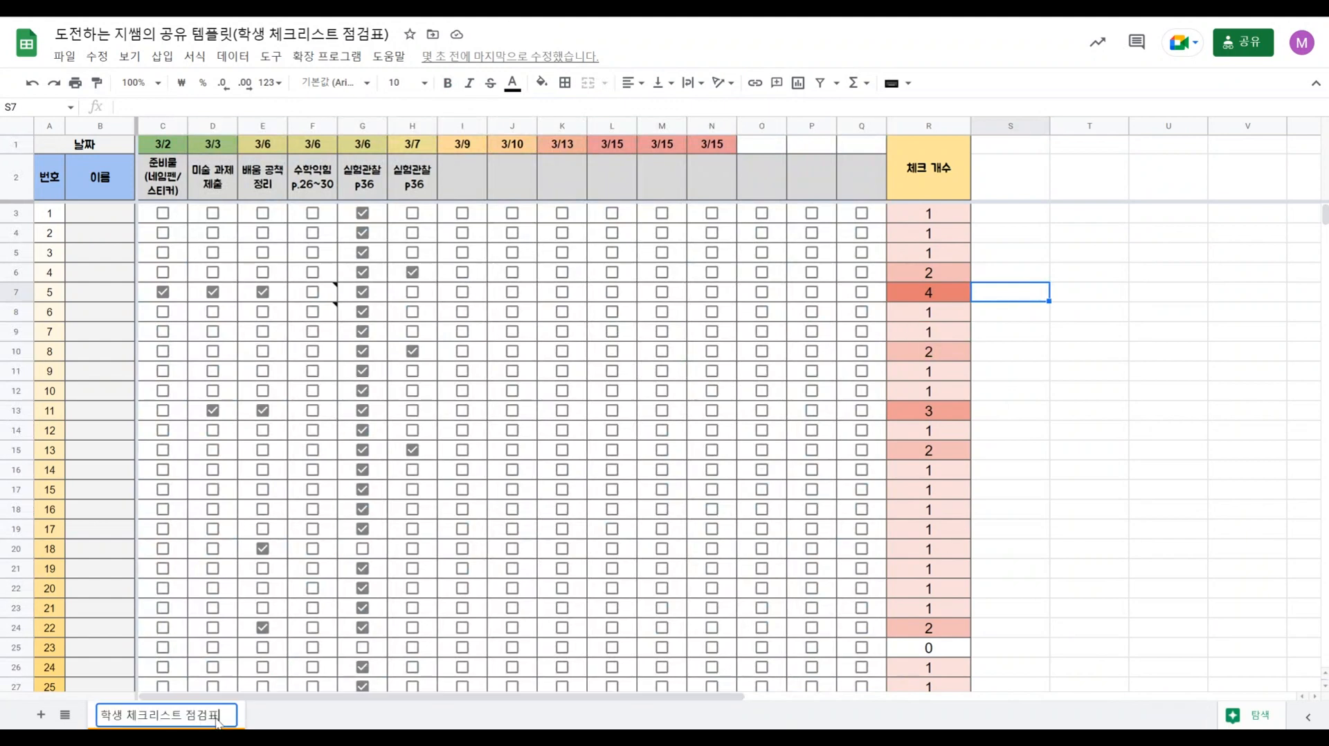
pyautogui.press('Return')
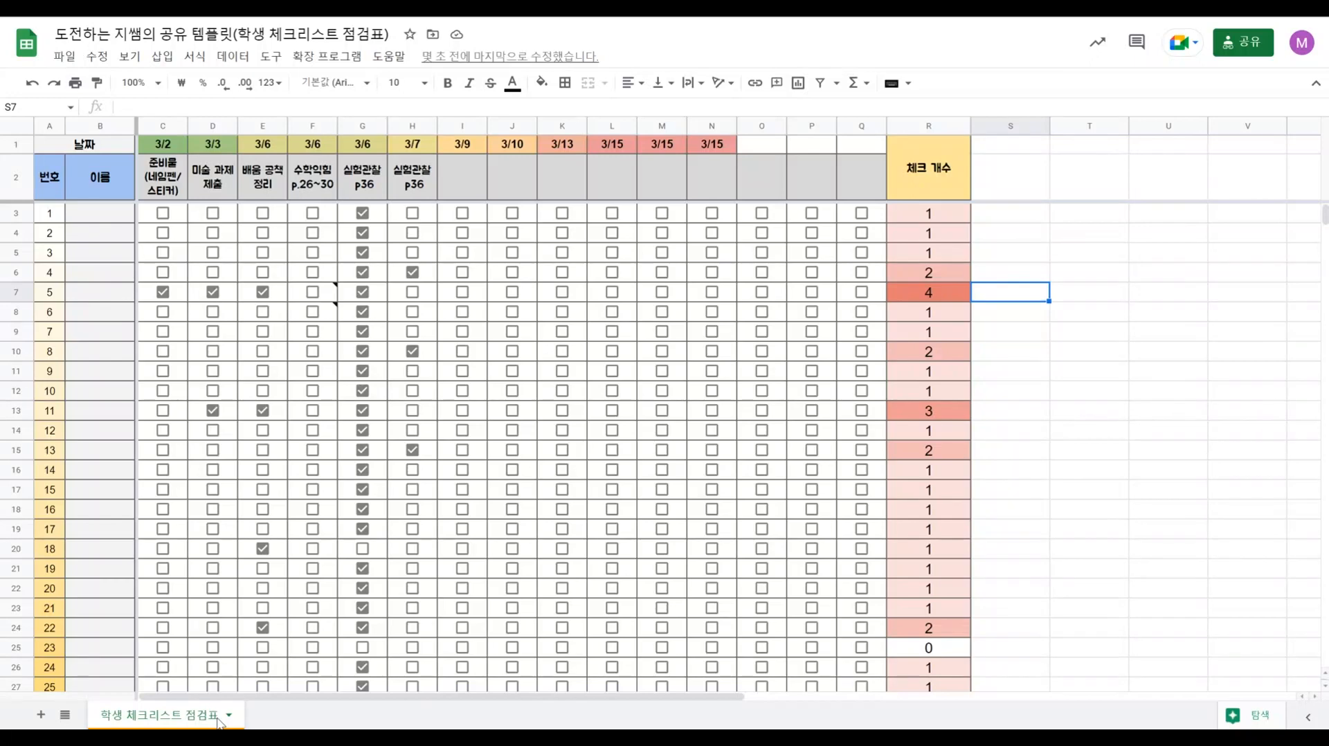
pyautogui.doubleClick(217, 720)
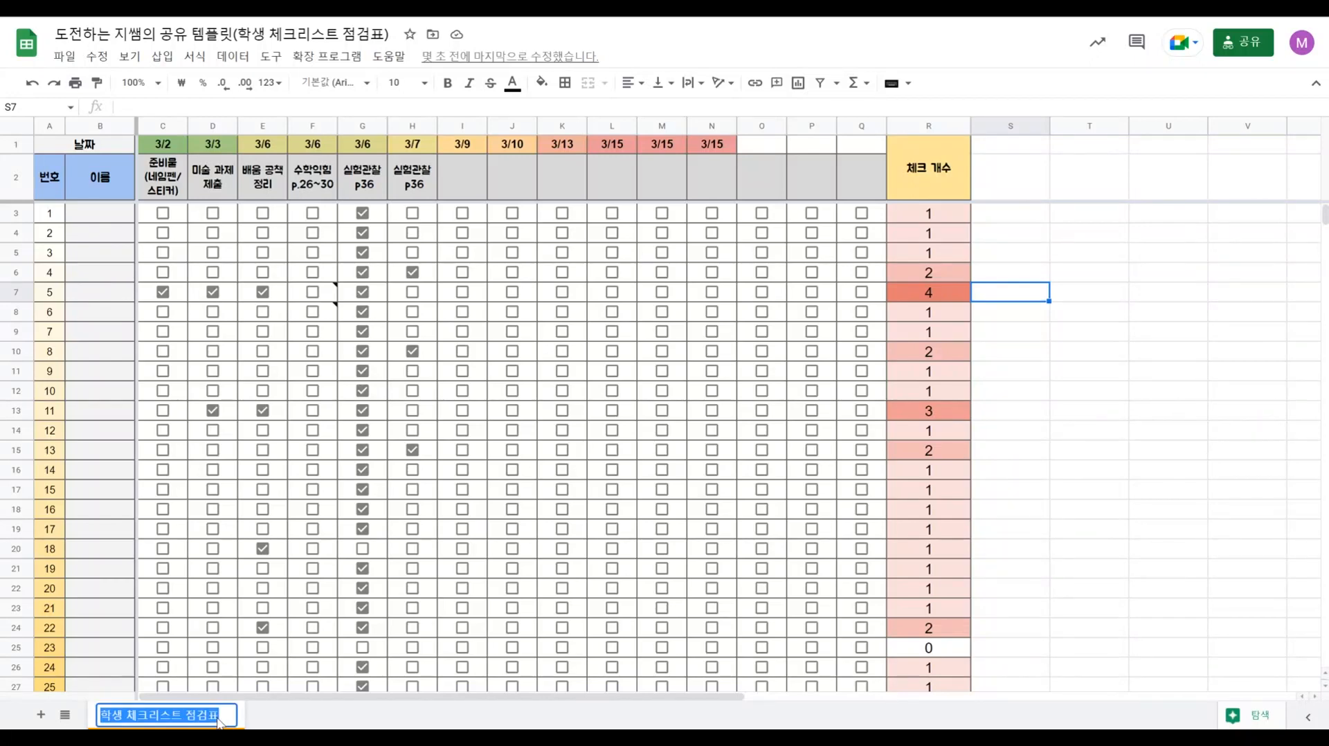
pyautogui.click(217, 720)
pyautogui.write('(')
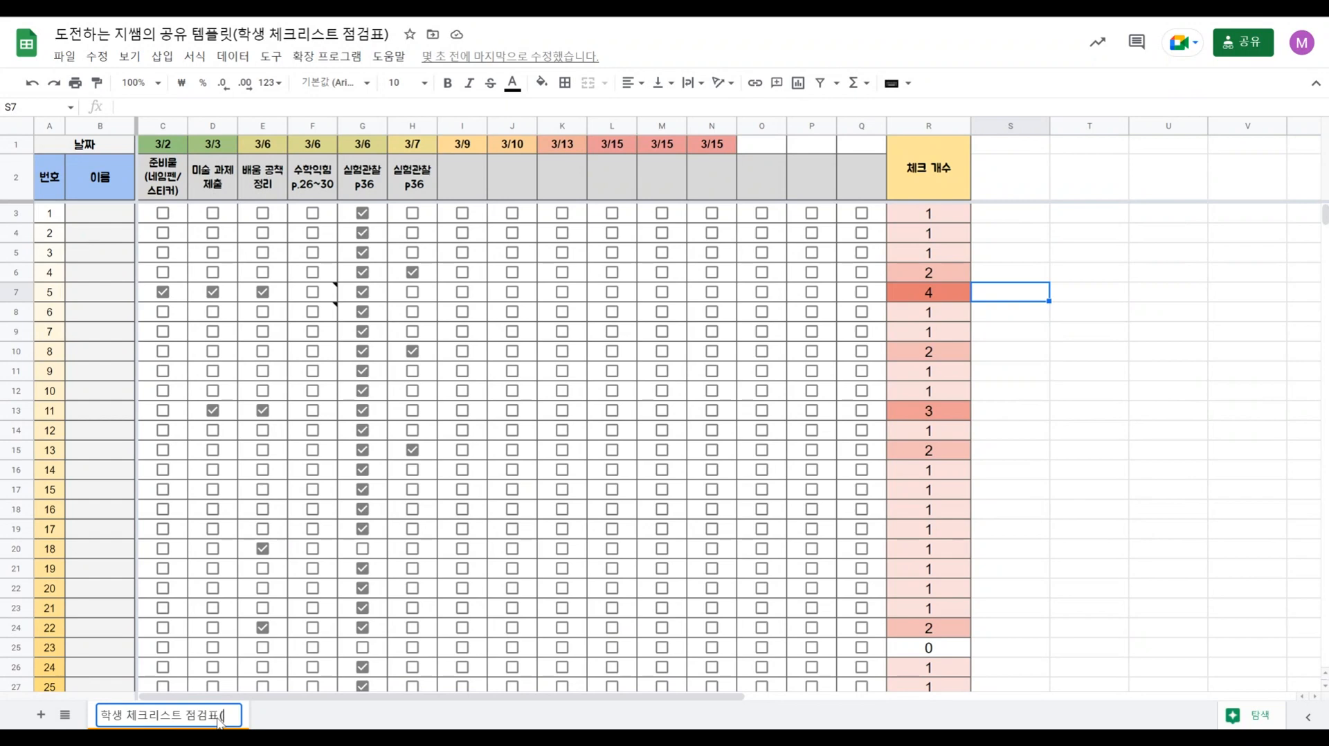
pyautogui.write('3월)')
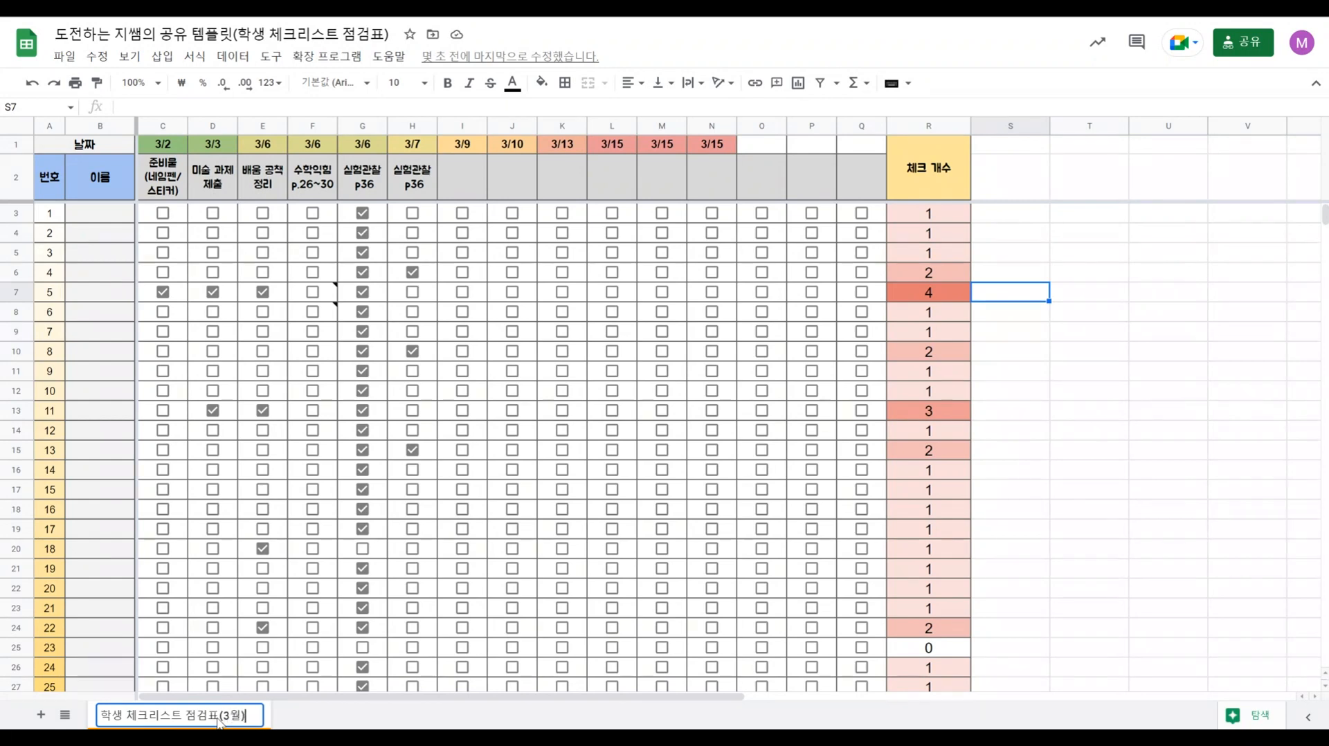
pyautogui.press('Return')
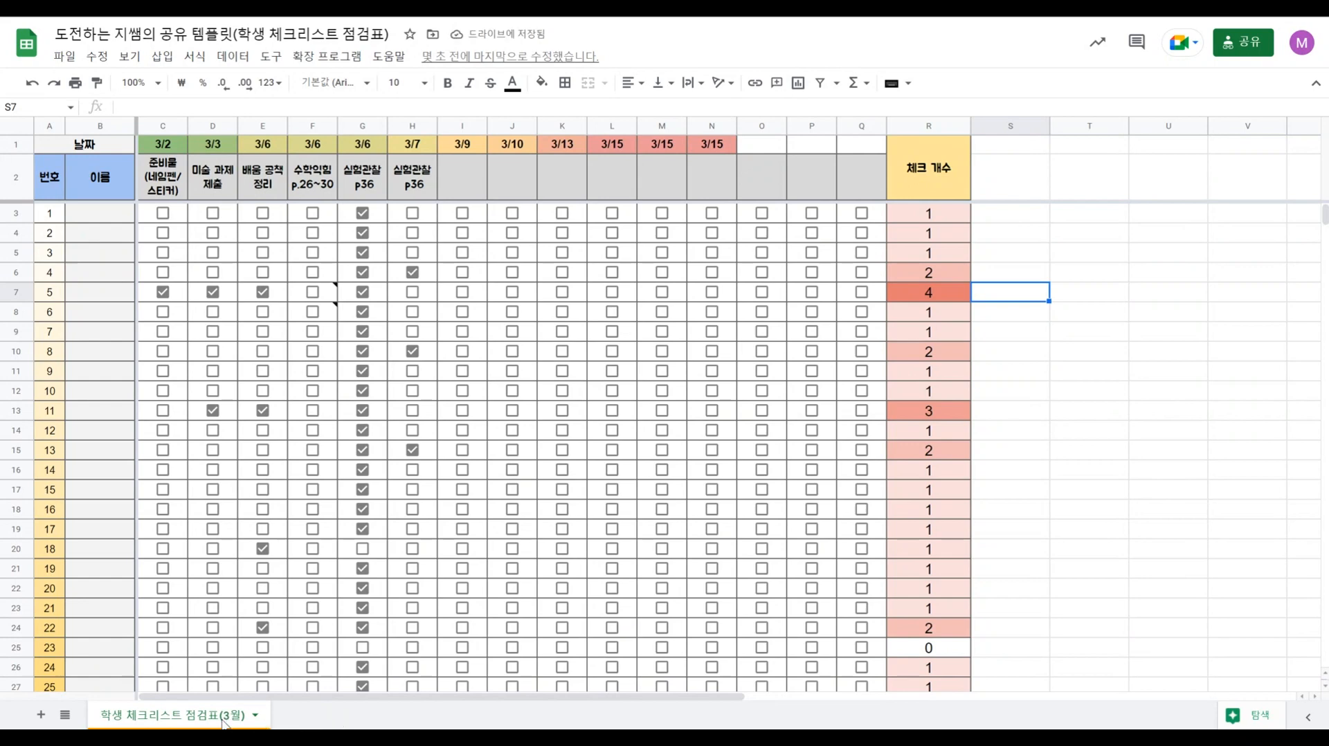
# Step: Duplicate the March checklist sheet and rename the copy as 학생 체크리스트 점검표(4월)
pyautogui.click(255, 715)
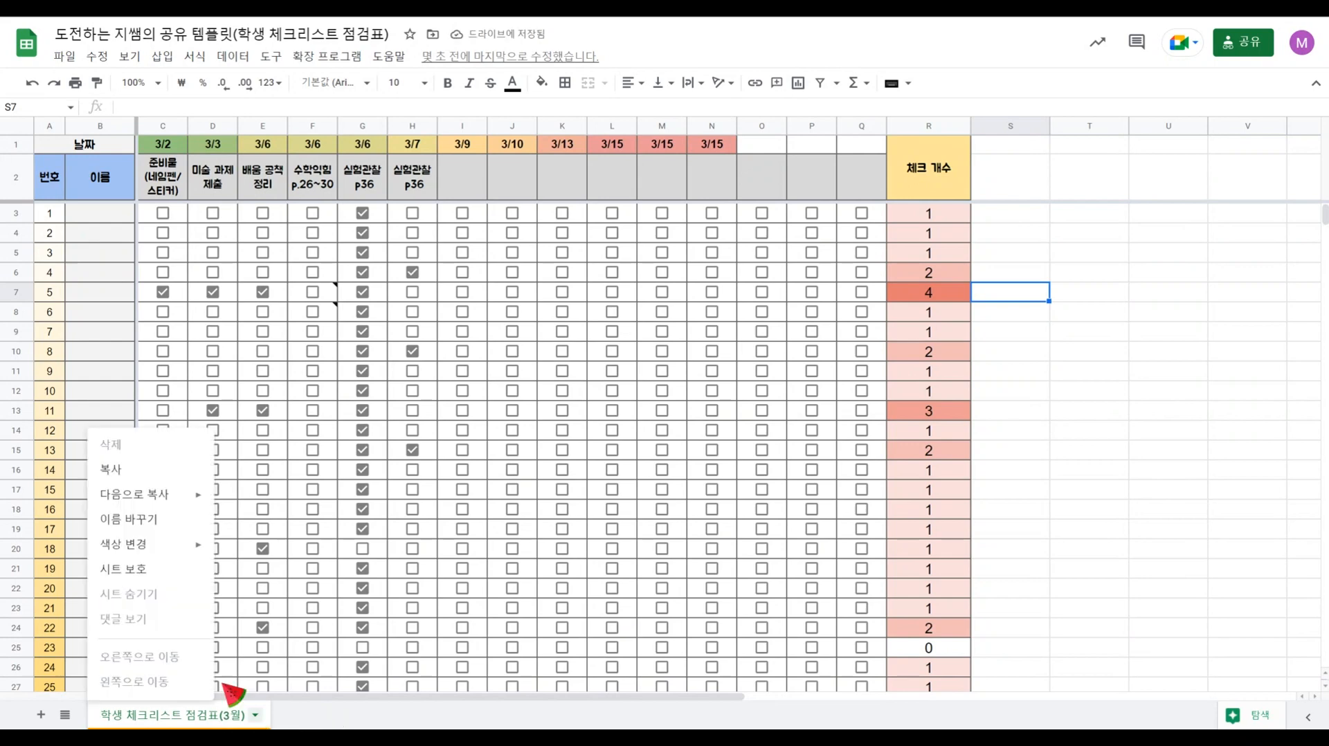
pyautogui.click(166, 478)
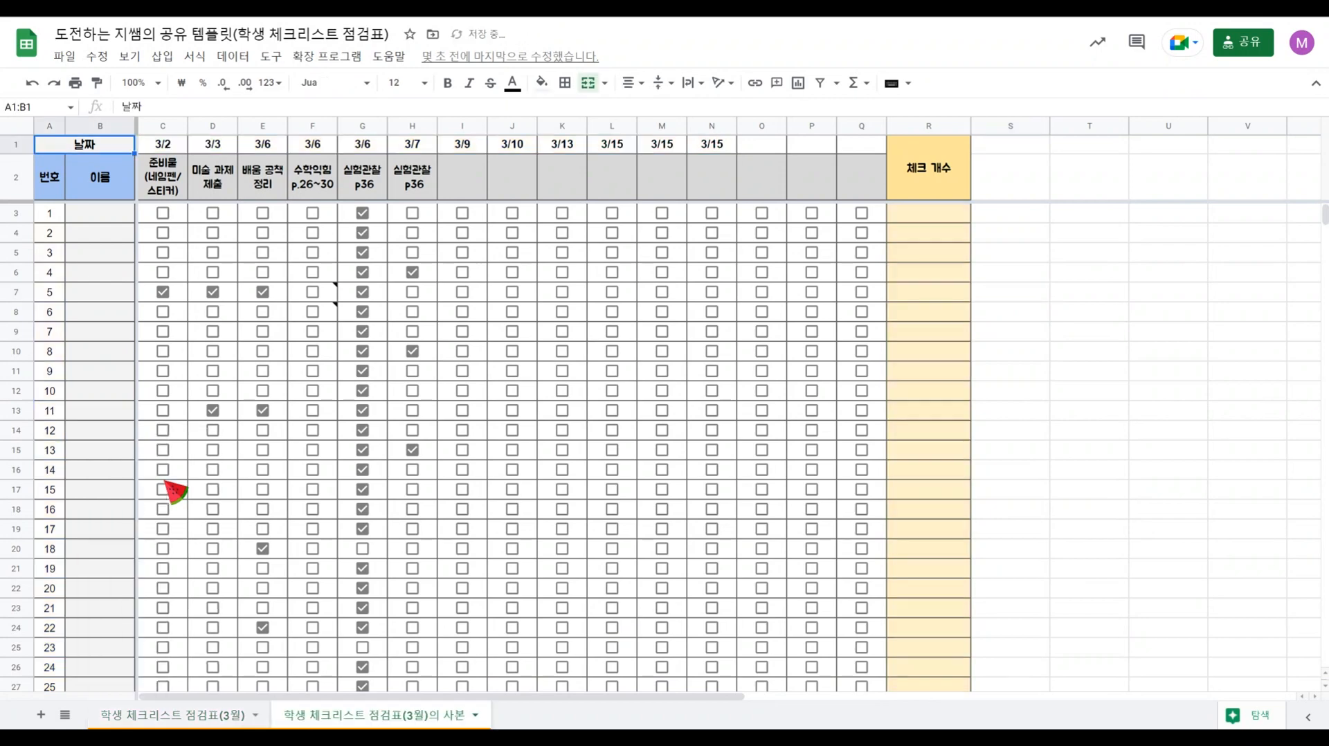
pyautogui.doubleClick(390, 724)
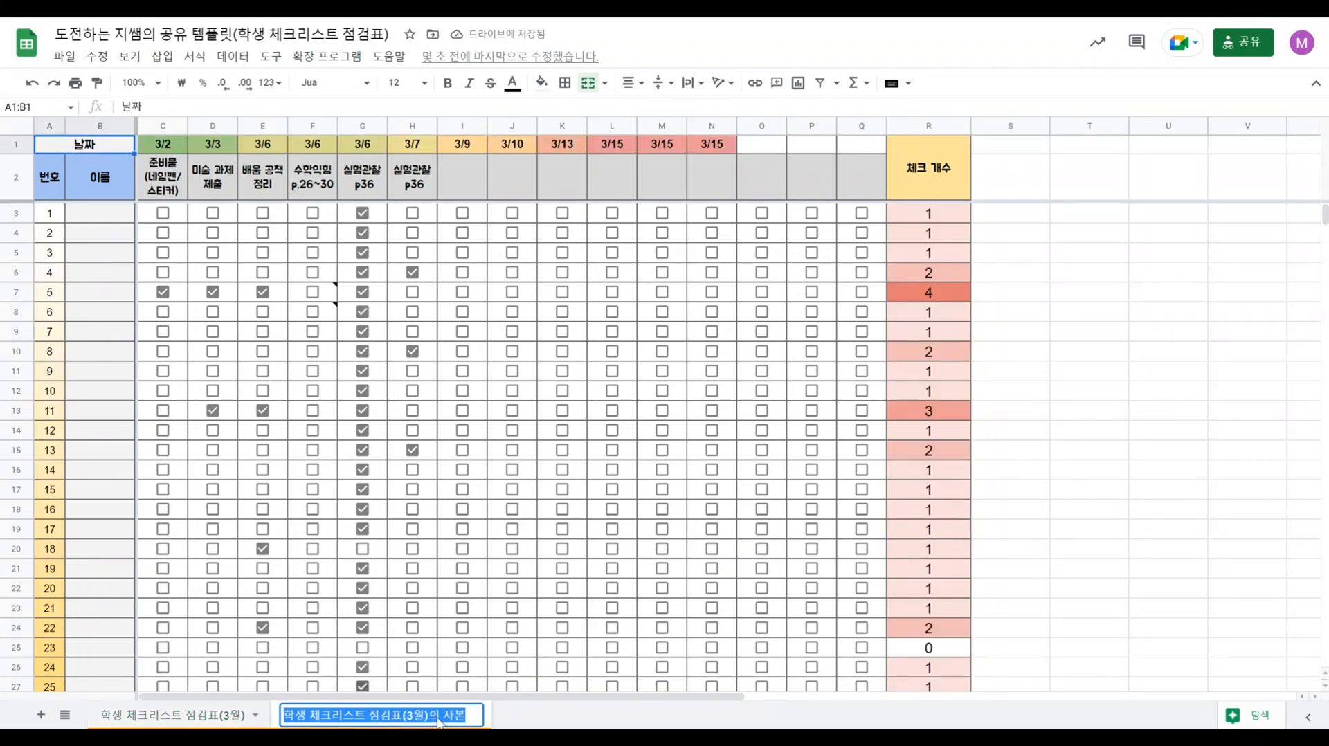
pyautogui.click(404, 720)
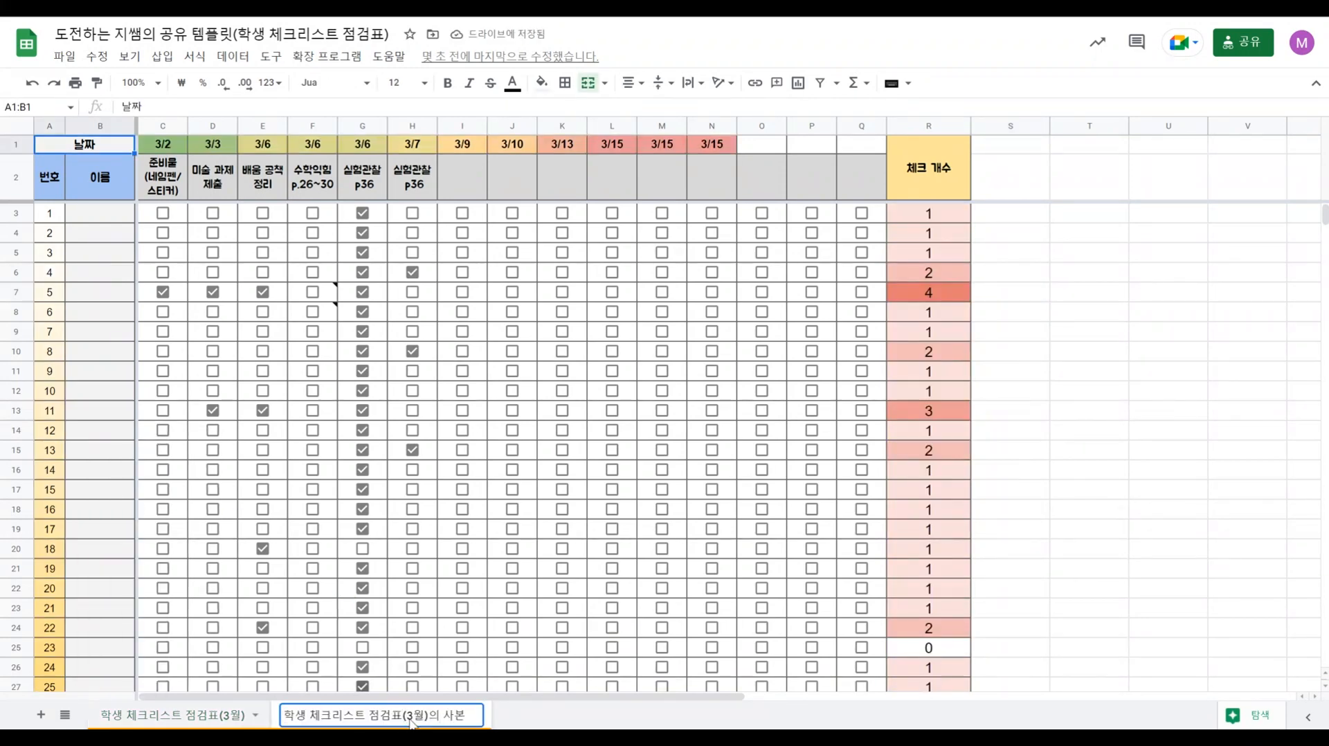
pyautogui.press('Delete')
pyautogui.write('4')
pyautogui.press('Delete')
pyautogui.press('Delete')
pyautogui.press('Delete')
pyautogui.press('Delete')
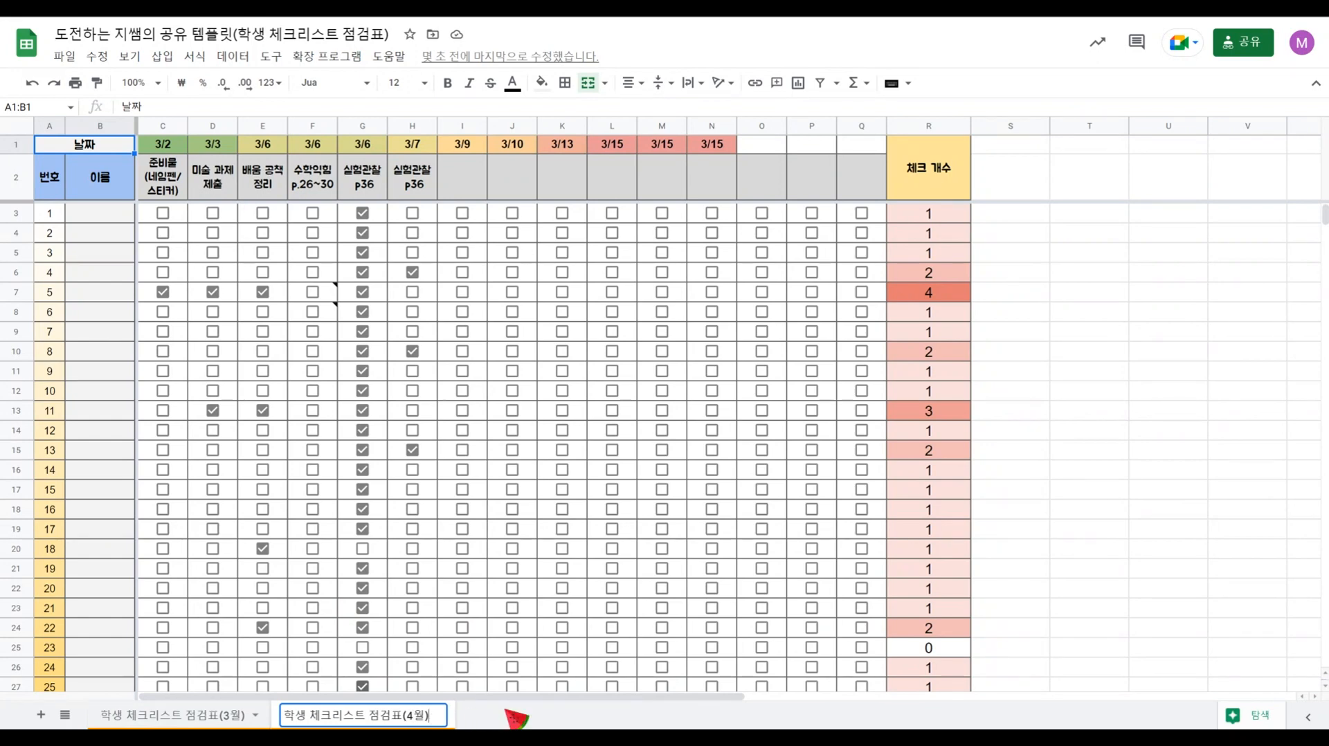
pyautogui.press('Return')
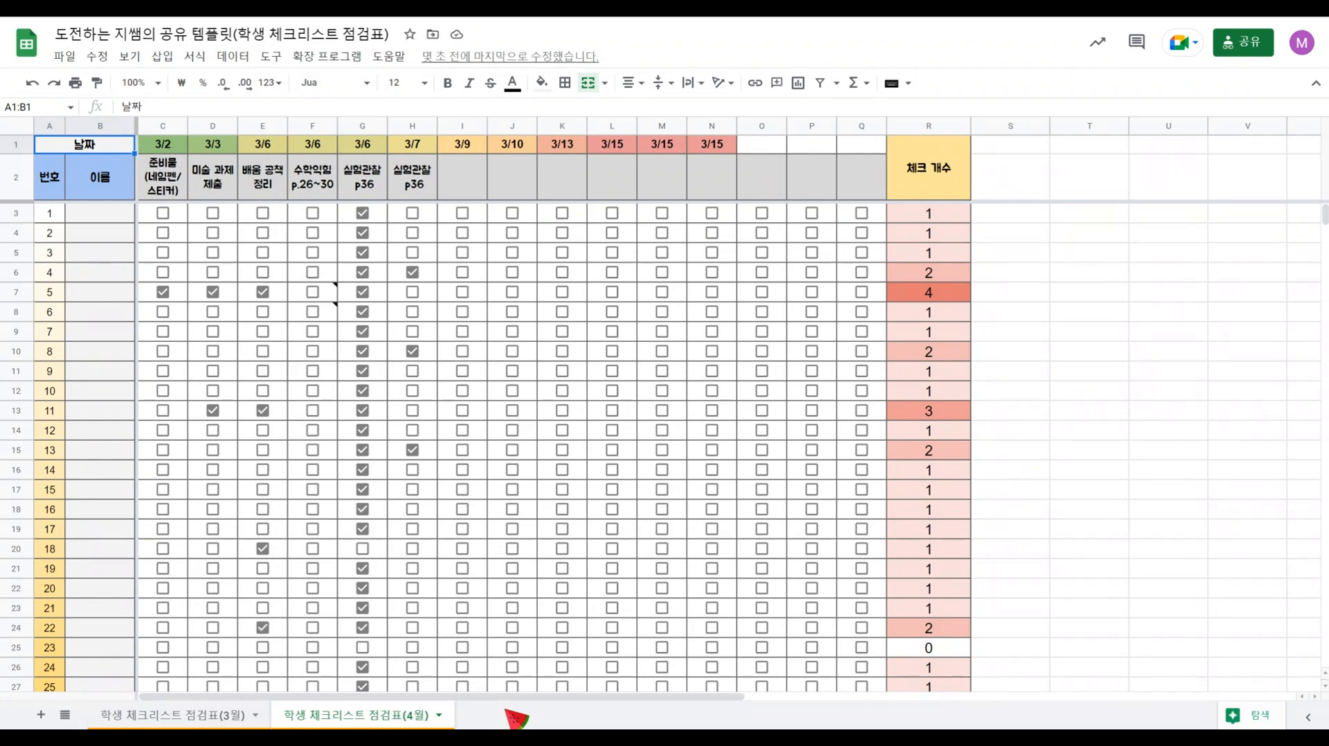
# Step: Tick the 3/9 checkbox for student number 4 in I6 and inspect the check-count formulas in R5 and R3
pyautogui.click(462, 272)
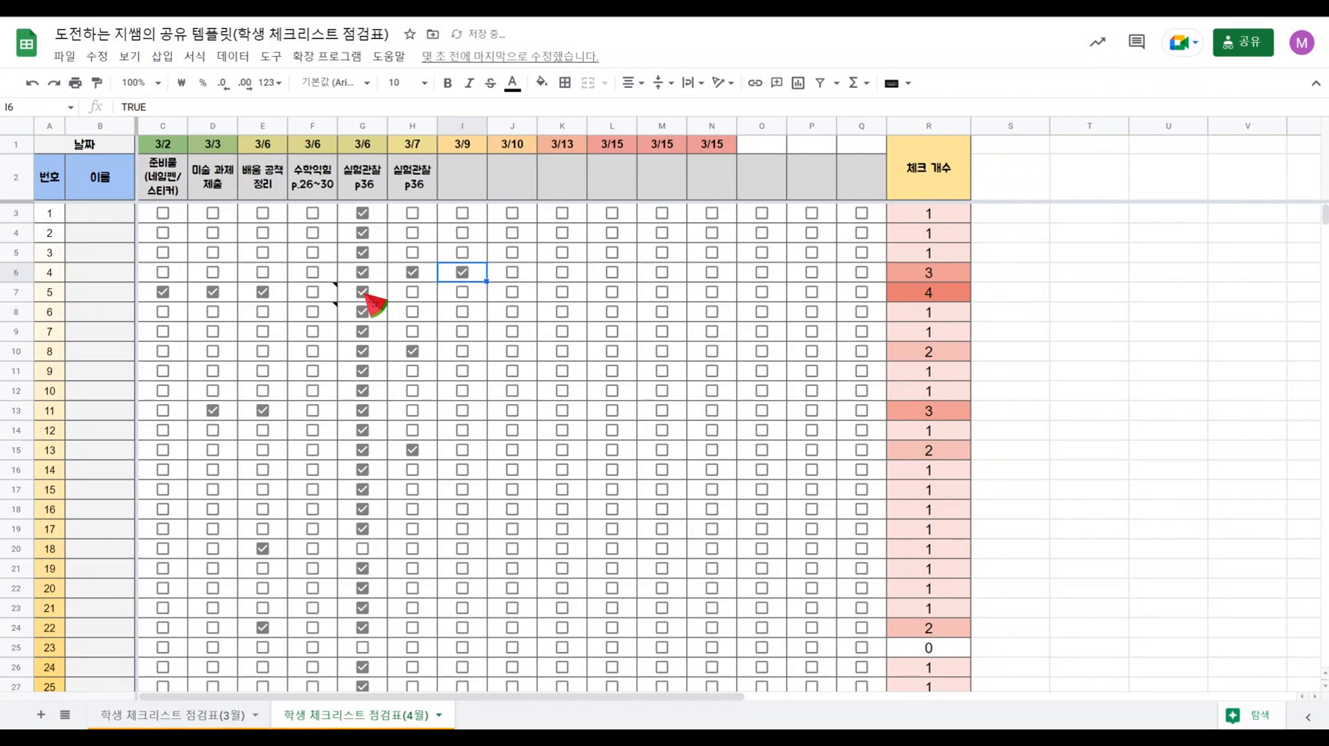
pyautogui.moveTo(326, 292)
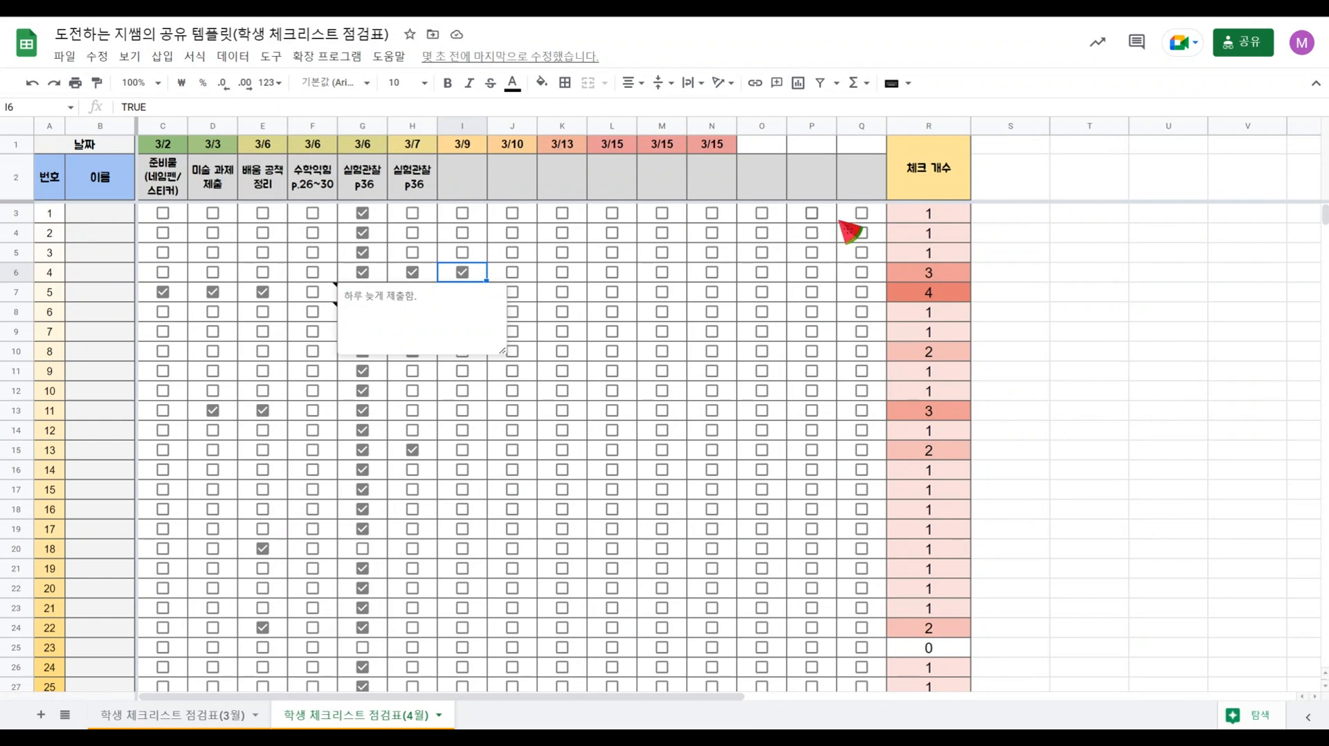
pyautogui.click(960, 253)
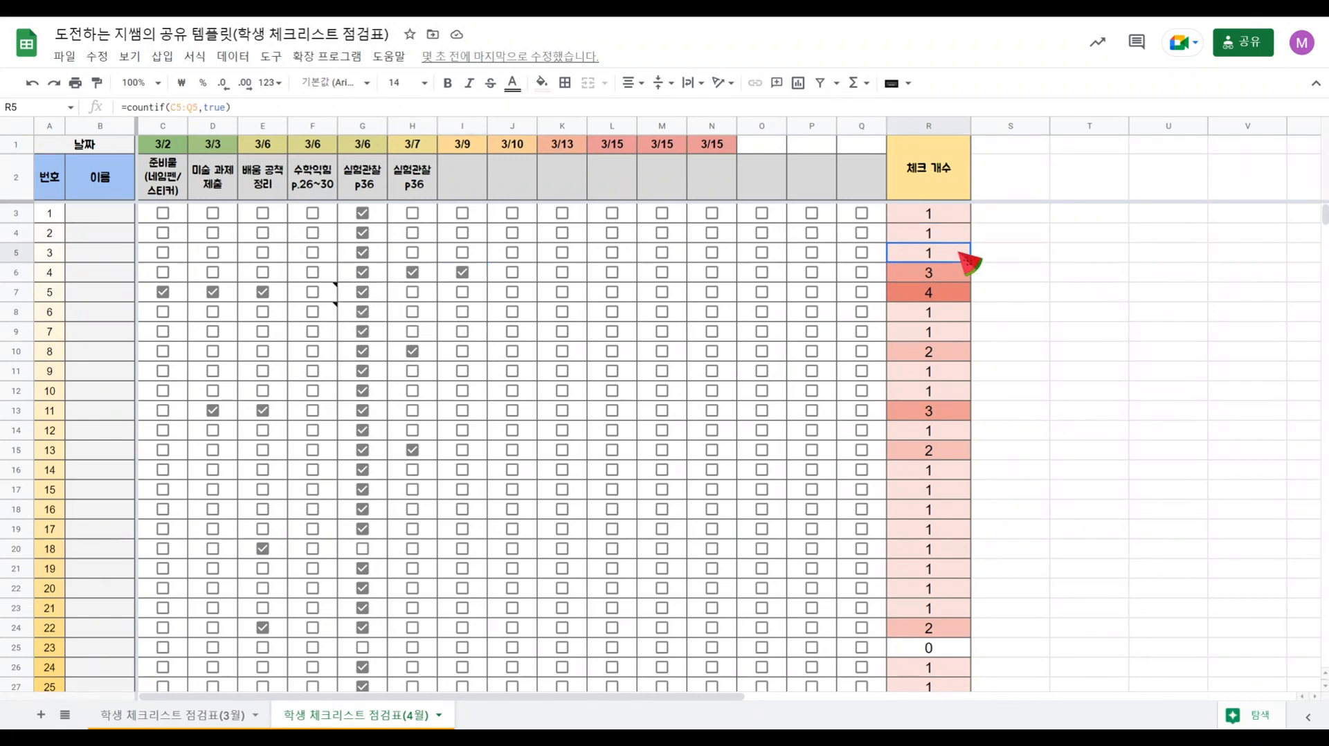
pyautogui.click(952, 214)
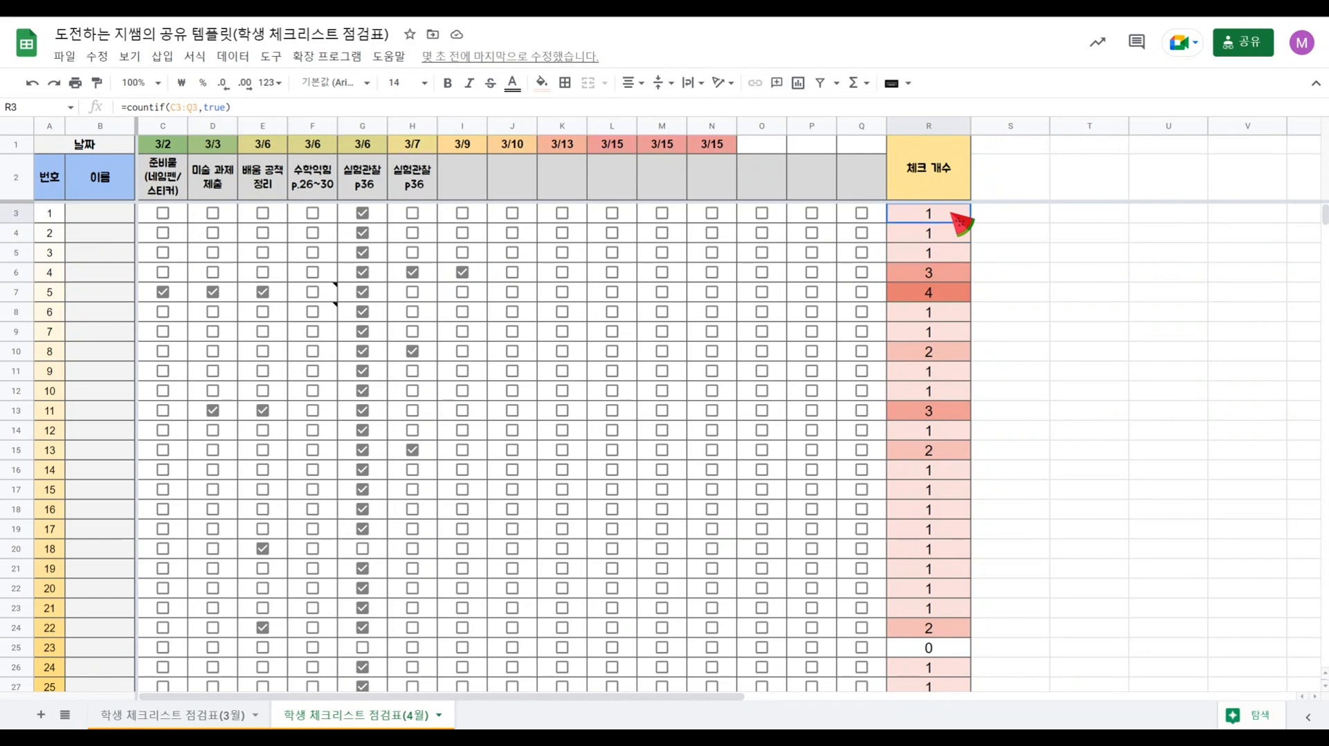